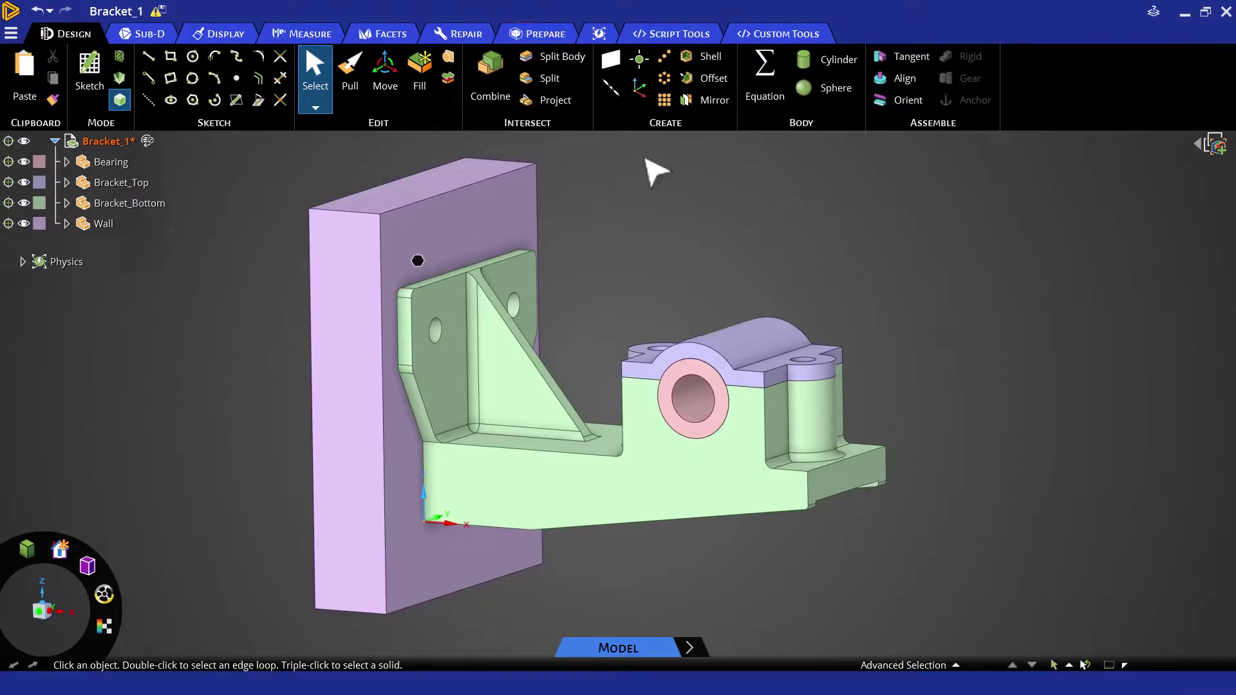
Share all coincident topology of the bracket assembly using a coincidence tolerance of 0.2 mm.
click(533, 32)
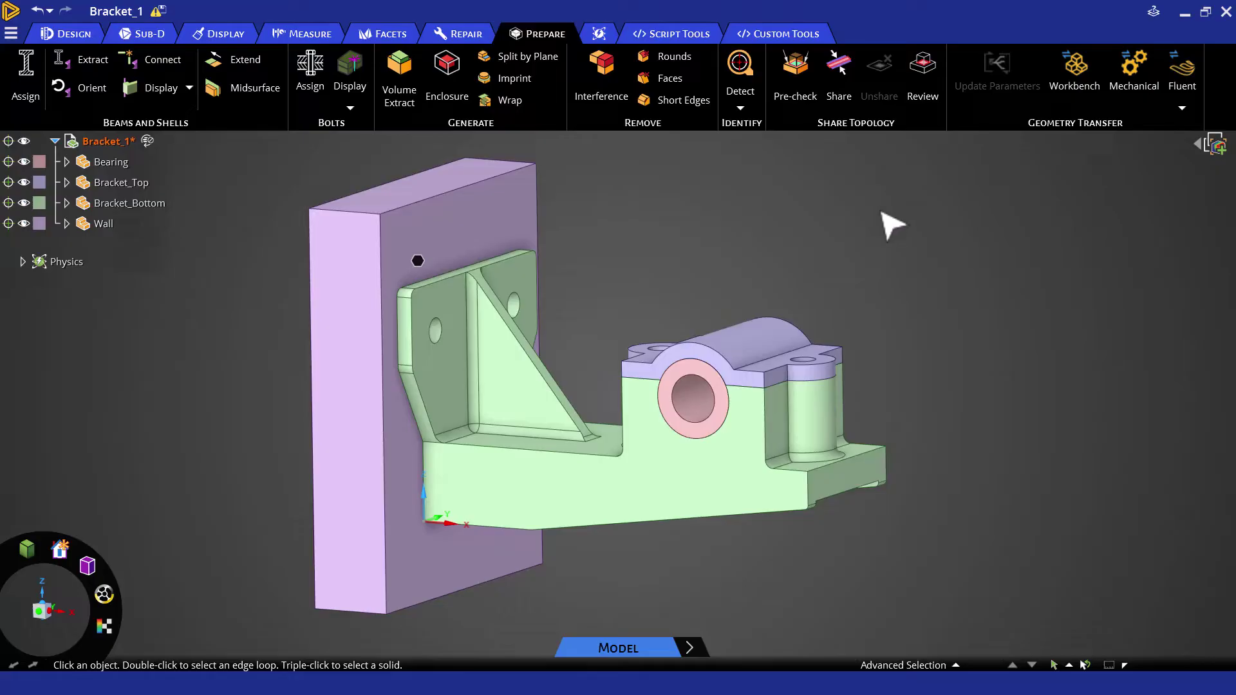
click(837, 77)
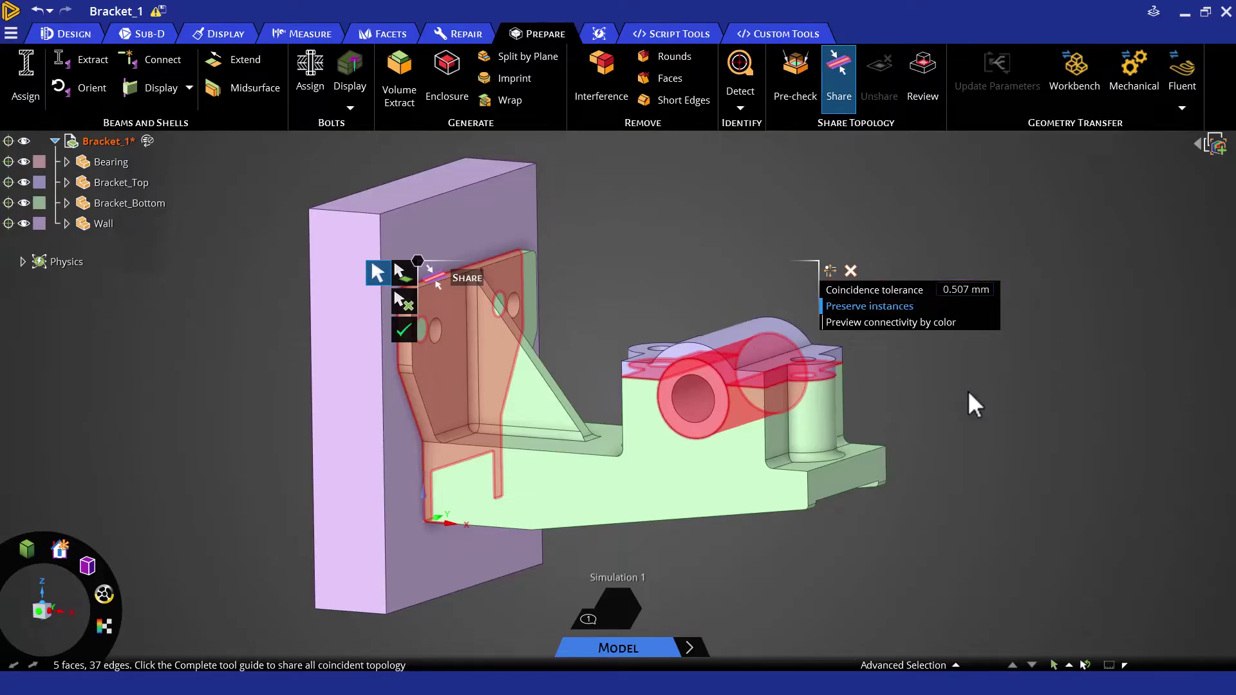
click(40, 609)
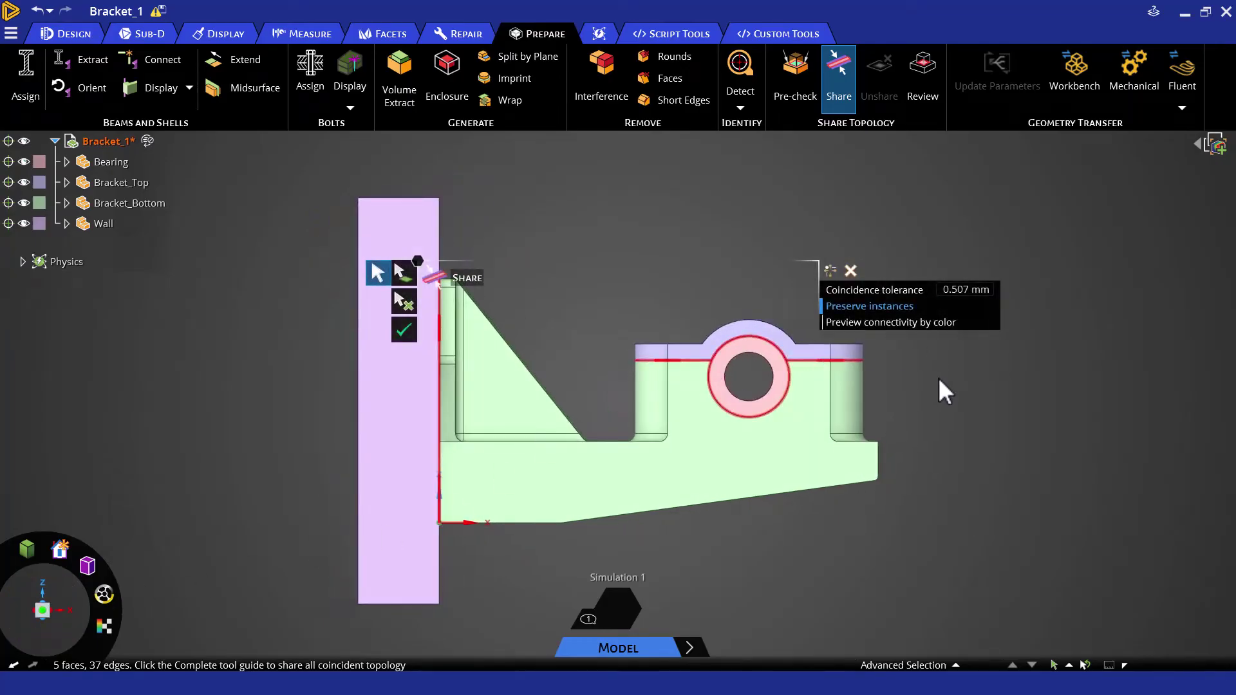
scroll(716, 388, up, 6)
scroll(457, 293, up, 6)
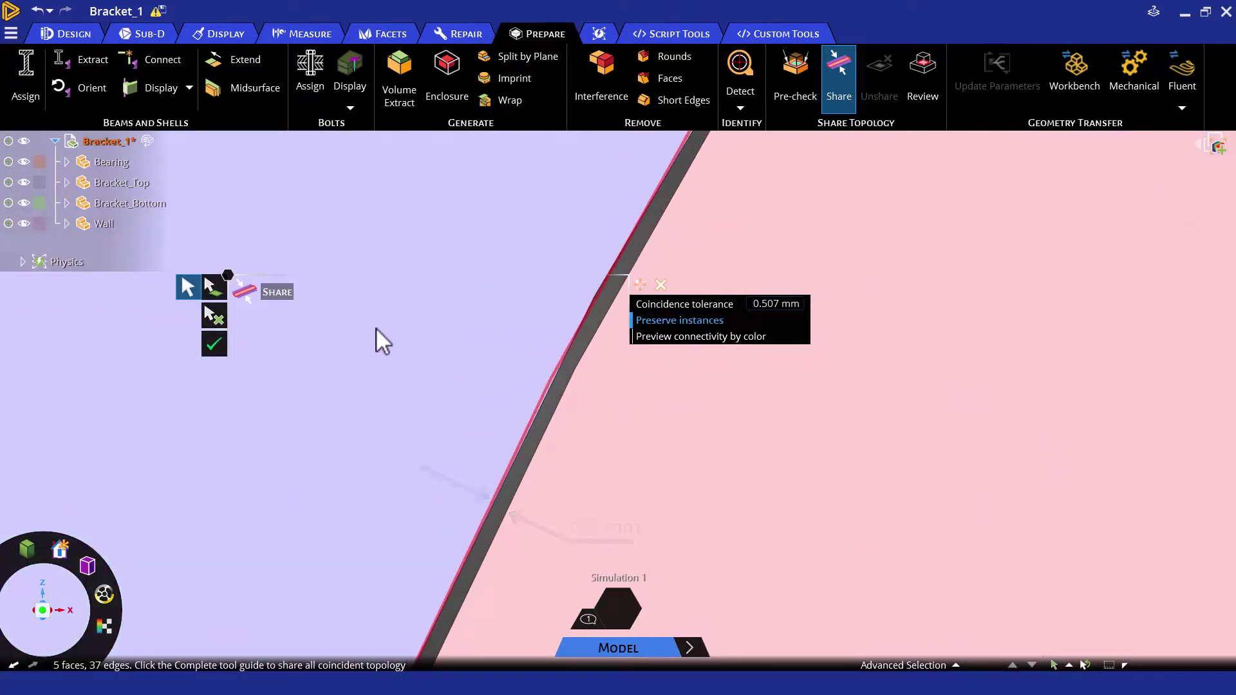
scroll(376, 327, down, 2)
scroll(376, 327, down, 5)
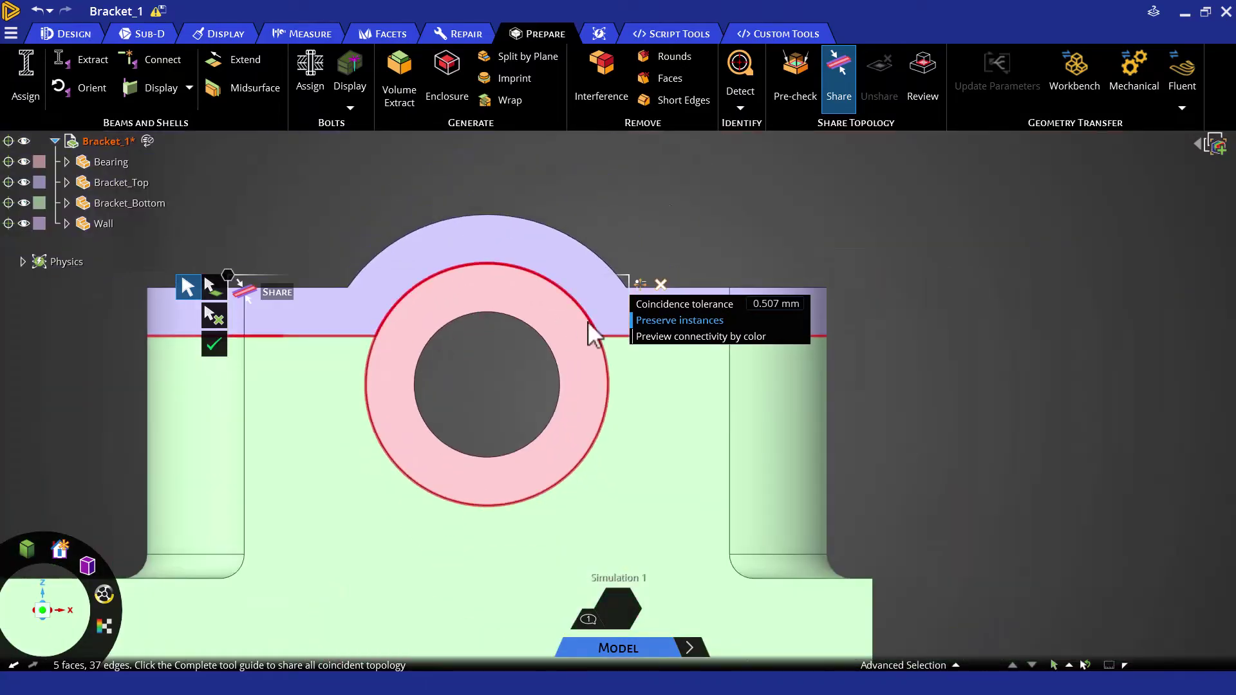
click(765, 303)
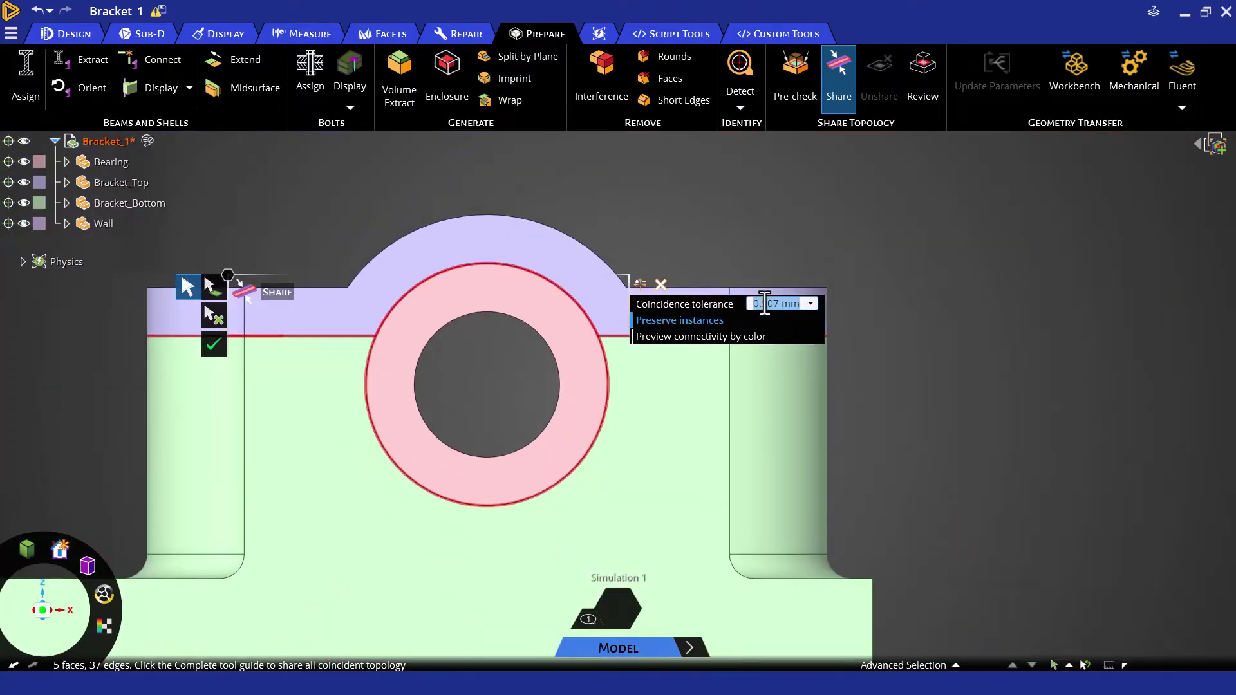
key(BackSpace)
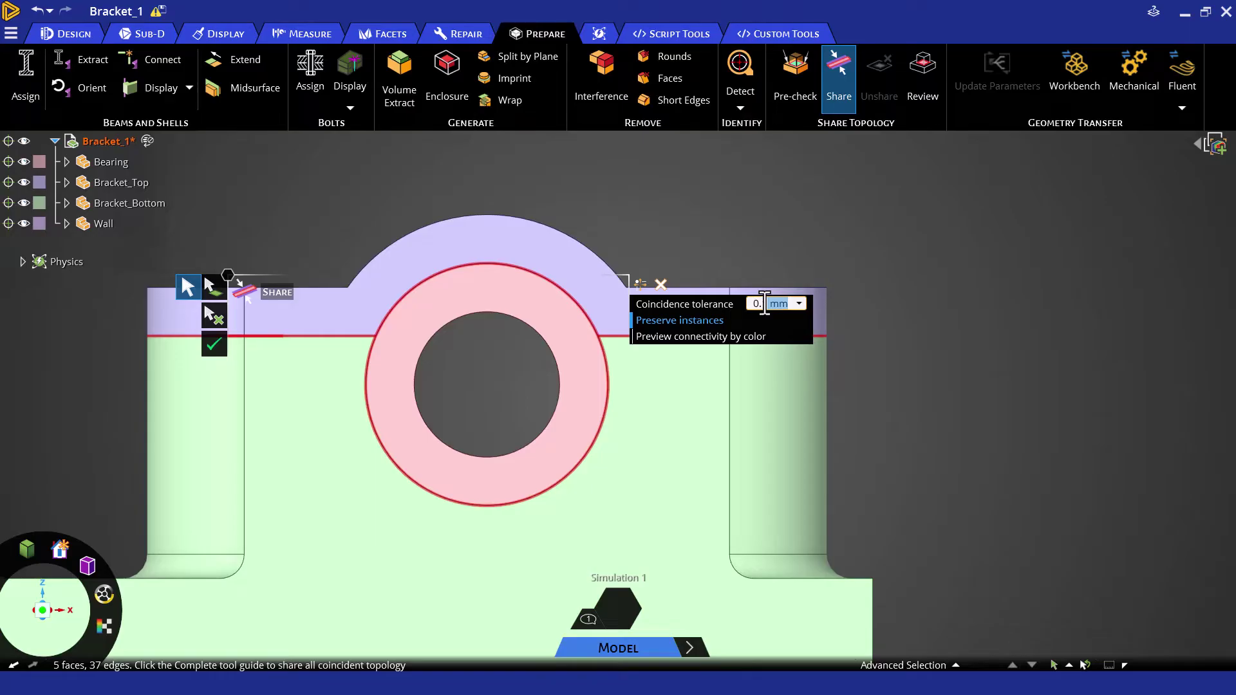
text(1)
key(BackSpace)
text(2)
key(Return)
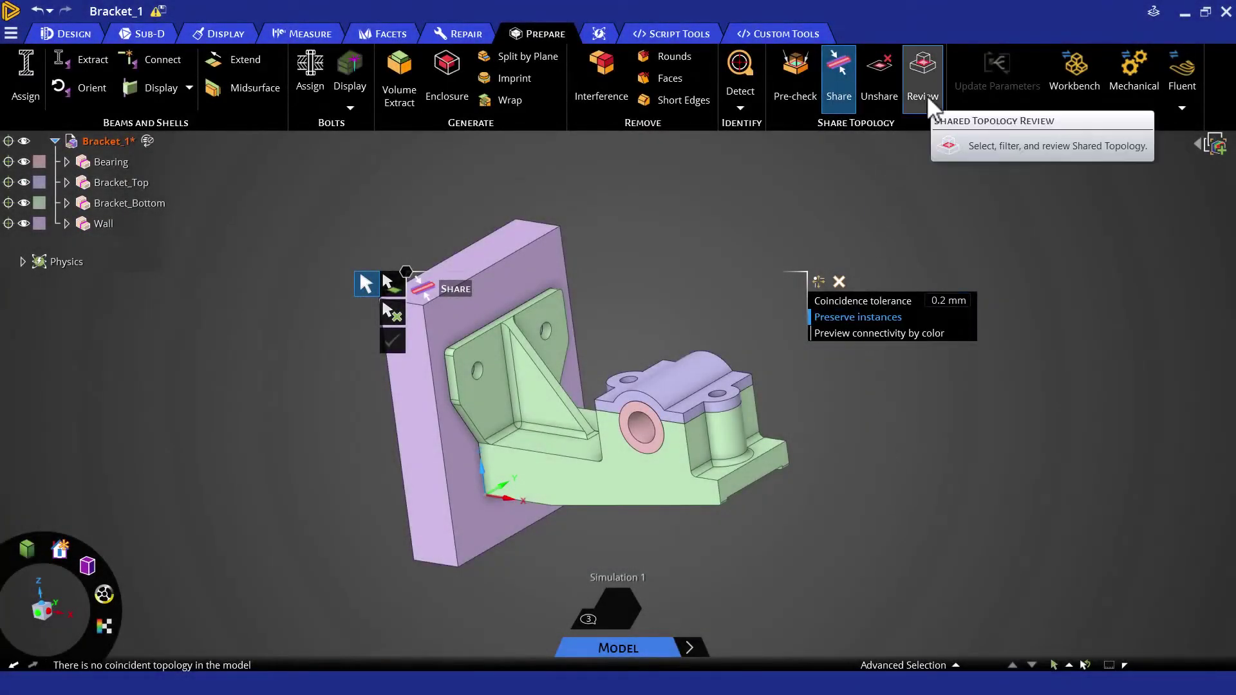
Start the shared topology review and isolate the Bearing body to check its shared faces.
click(926, 95)
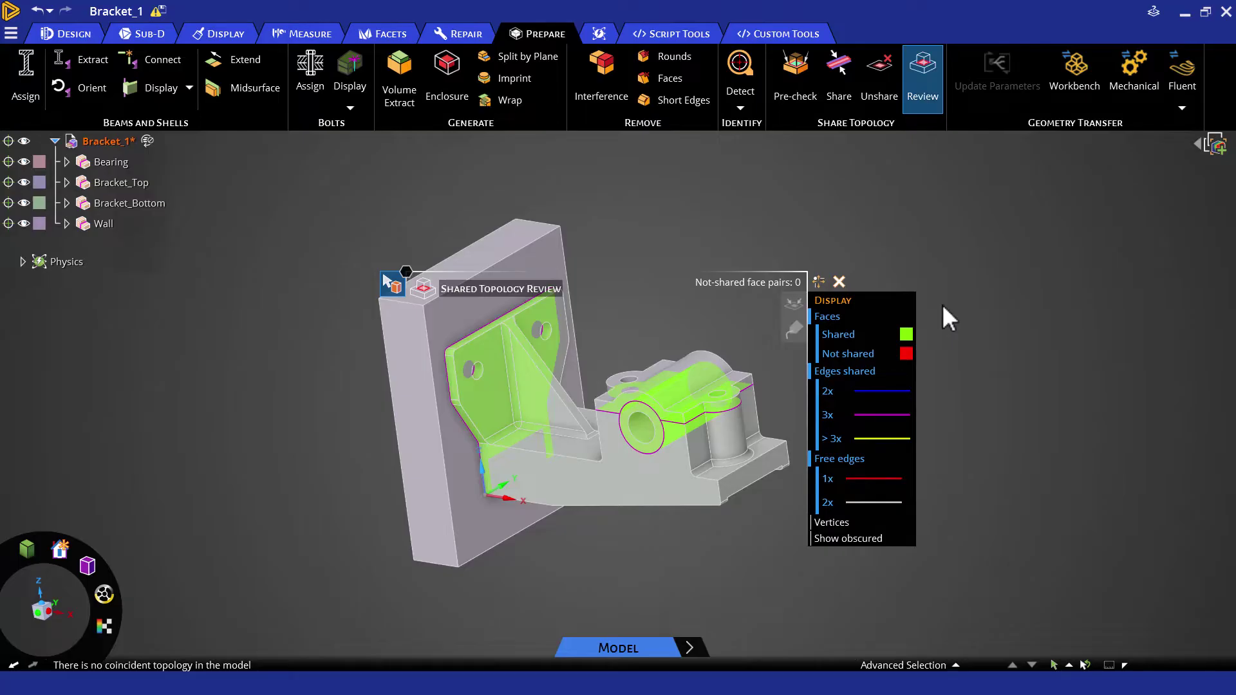
click(647, 433)
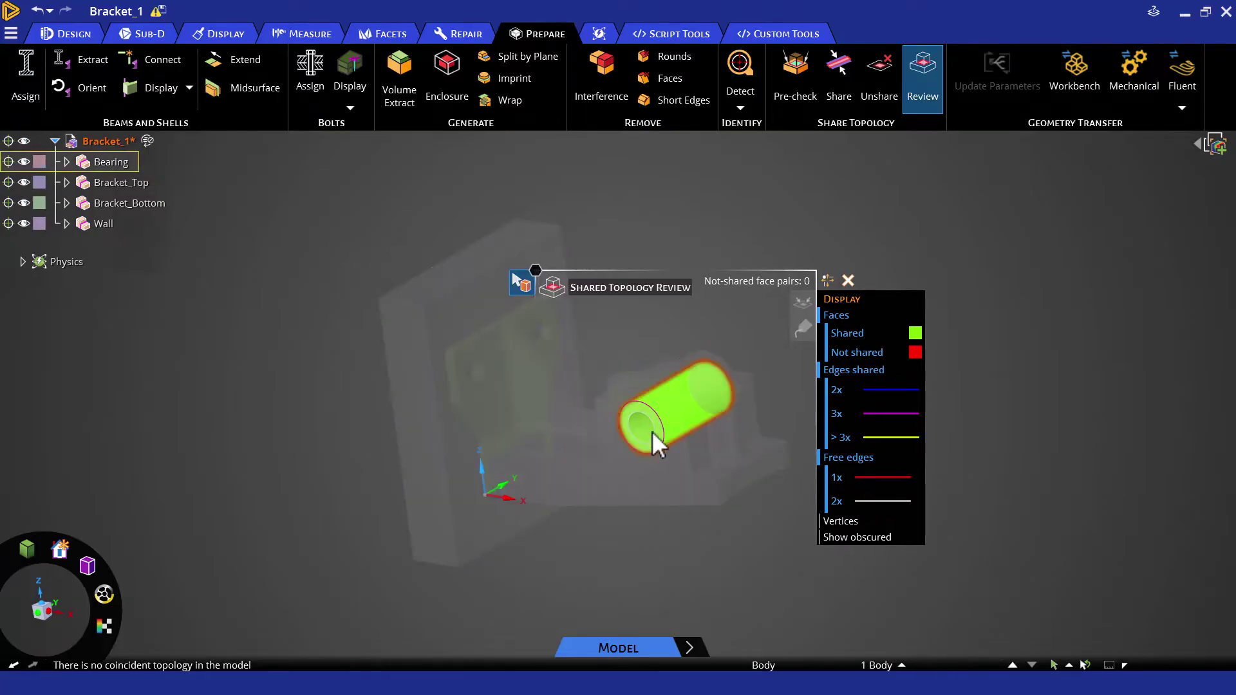
click(854, 316)
click(854, 315)
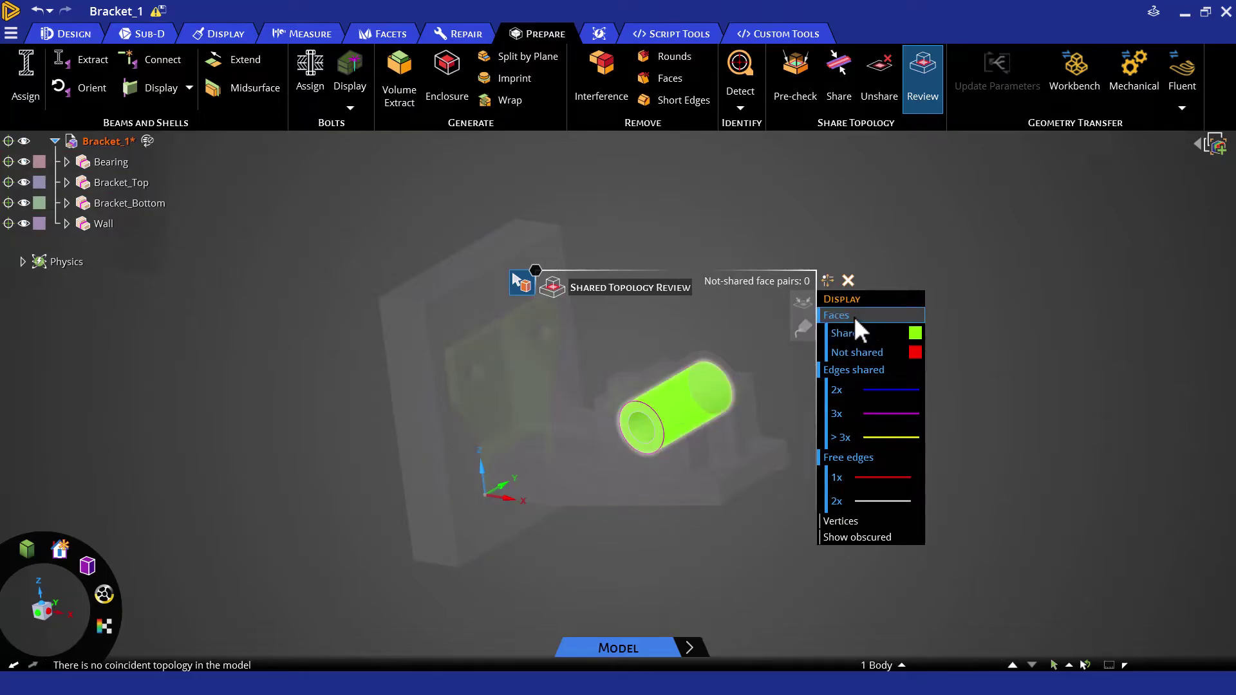
Examine the colour choices for shared faces and the line display options for 2x shared edges.
click(914, 334)
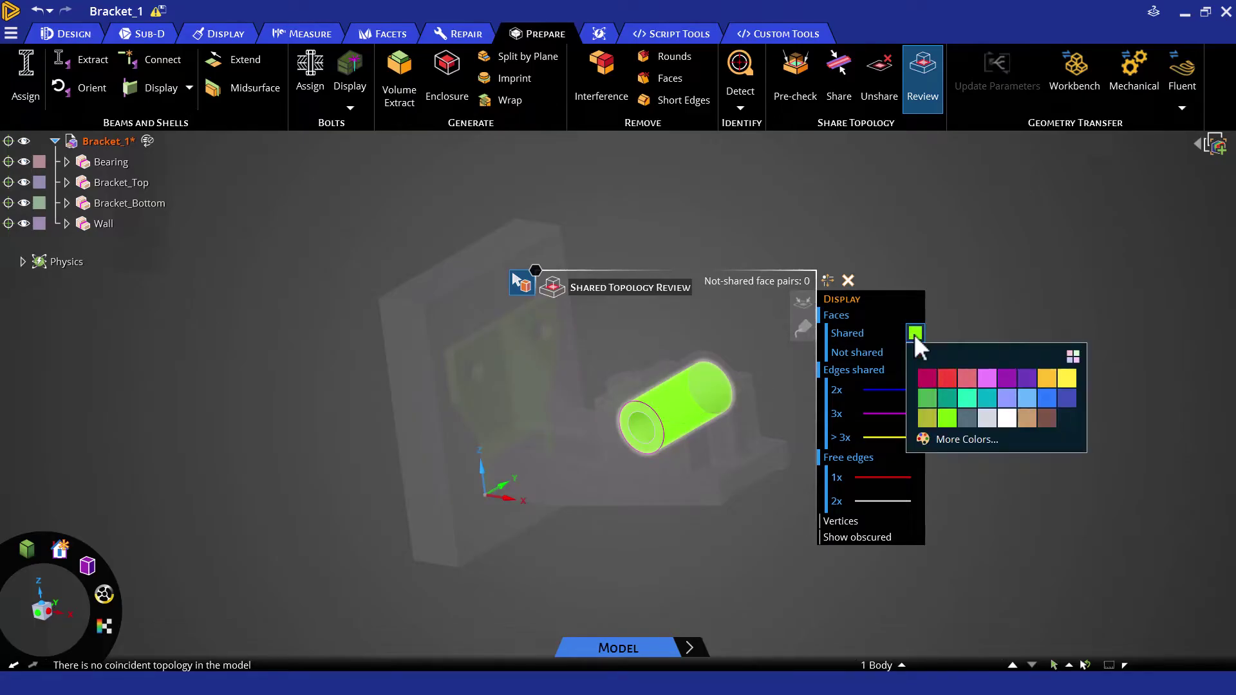
click(914, 335)
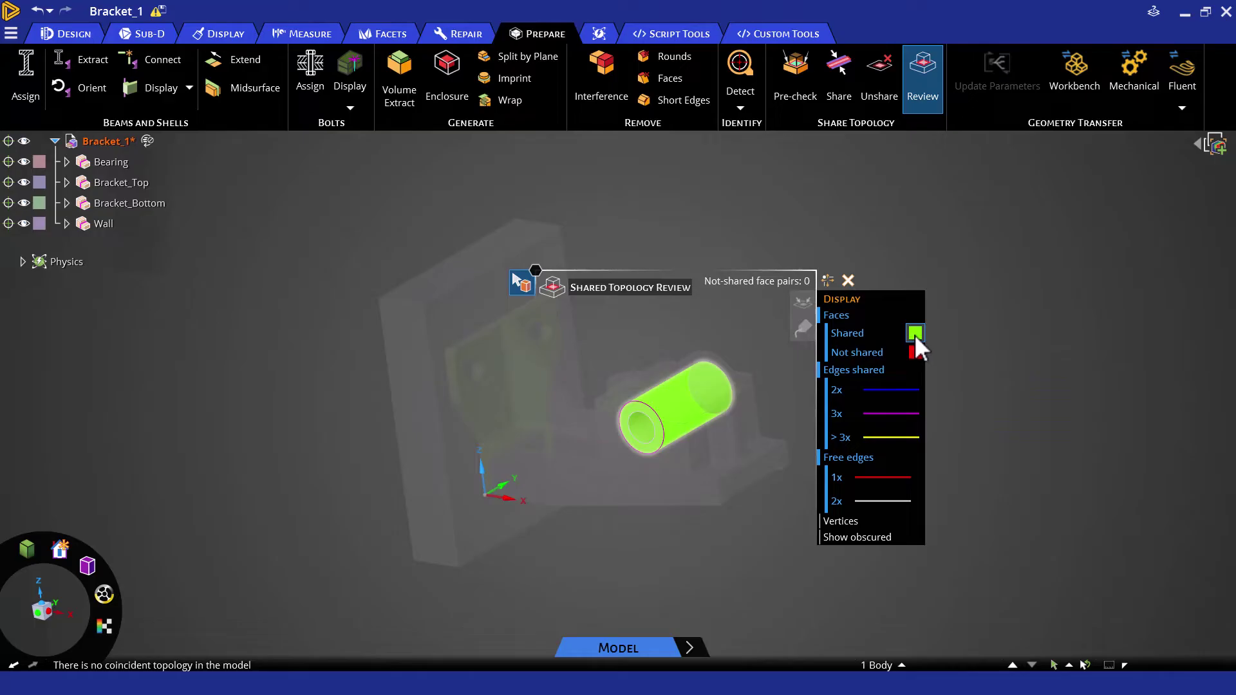
click(918, 370)
click(918, 371)
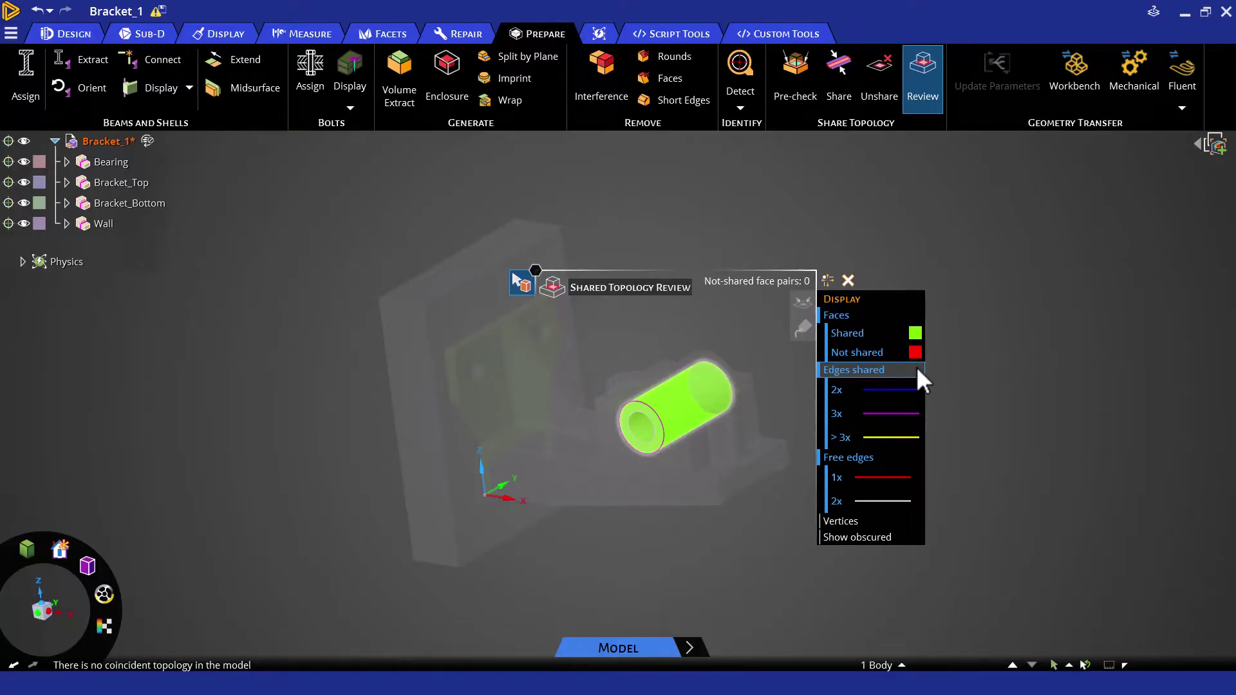
click(902, 388)
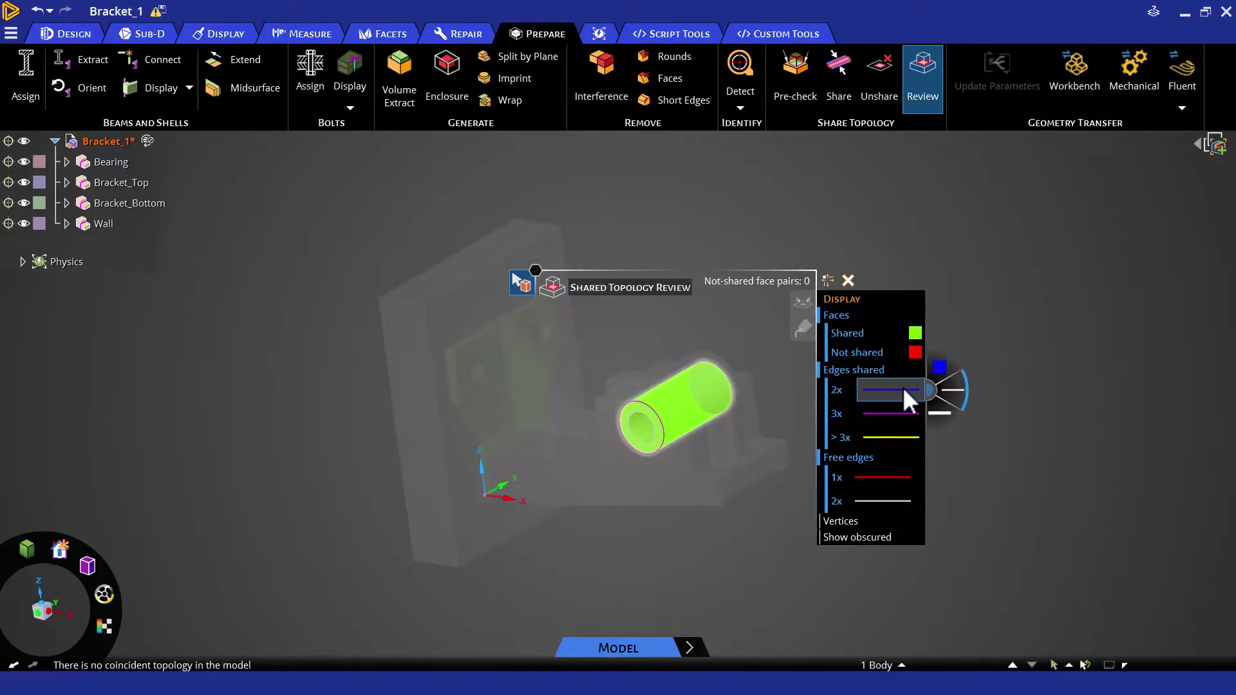
click(1049, 401)
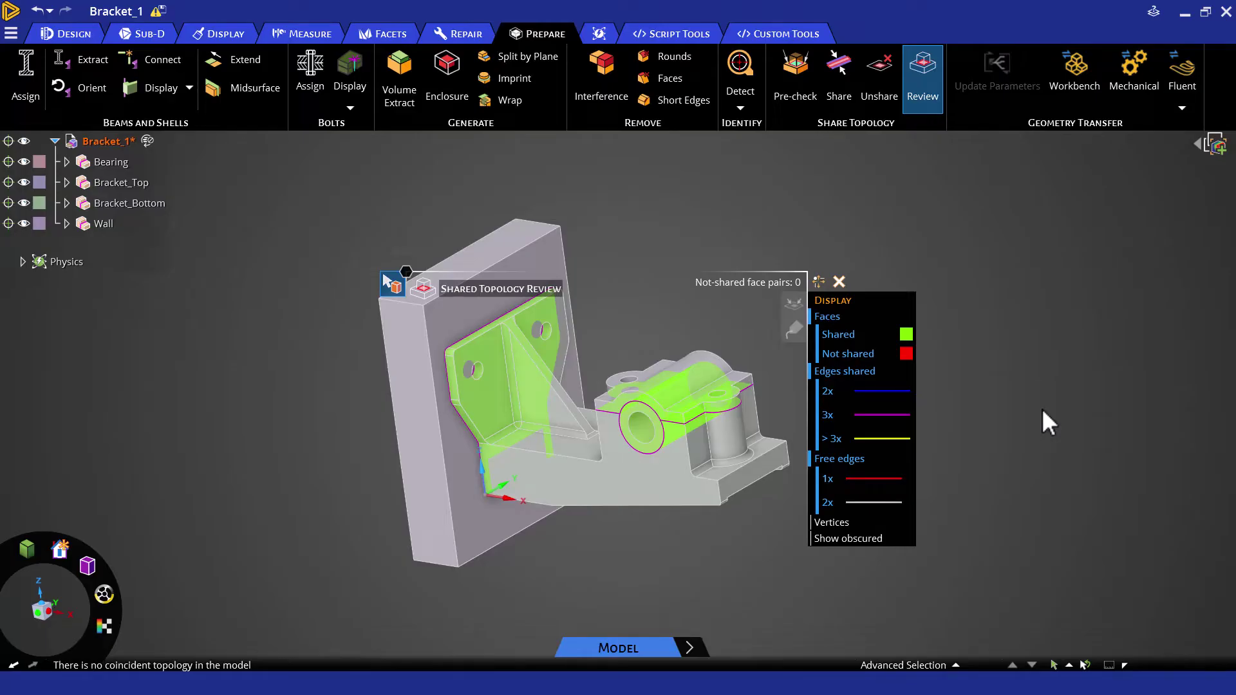
Leave the review, hide Bracket_Bottom to examine the wall face behind it, and show all bodies again.
key(Escape)
click(615, 477)
right_click(615, 478)
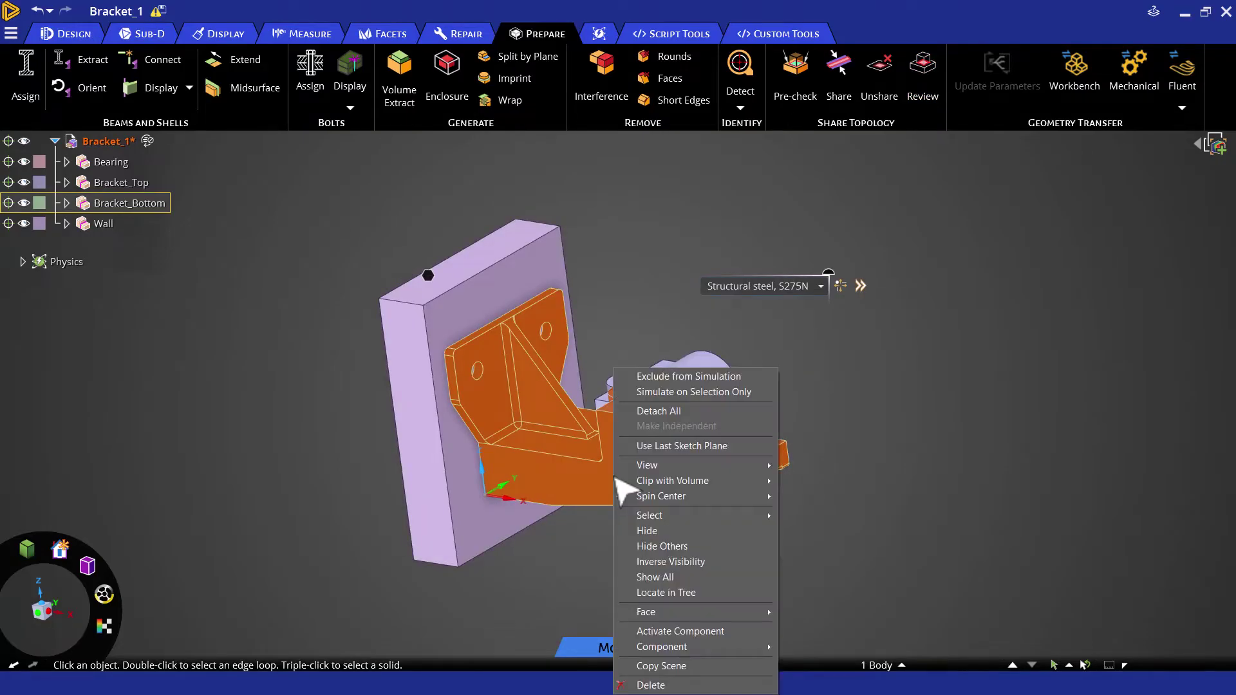
click(649, 529)
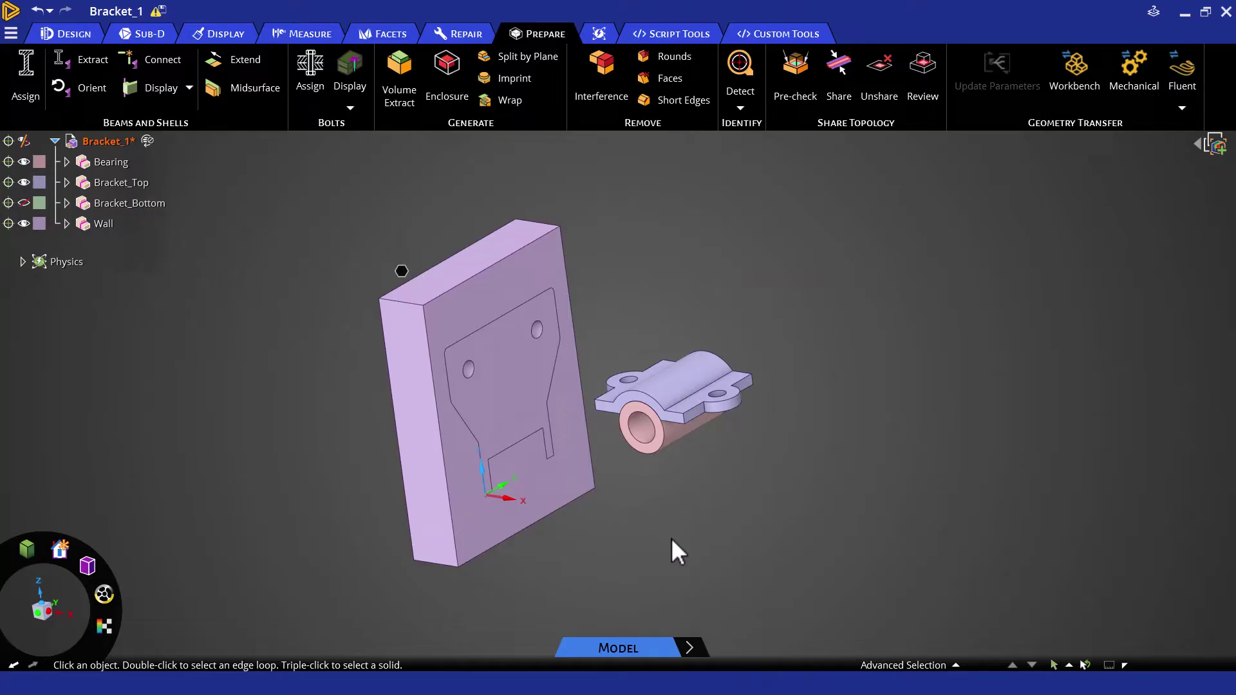
mouse_move(690, 536)
middle_down()
mouse_move(732, 553)
mouse_move(701, 527)
mouse_move(695, 535)
middle_up()
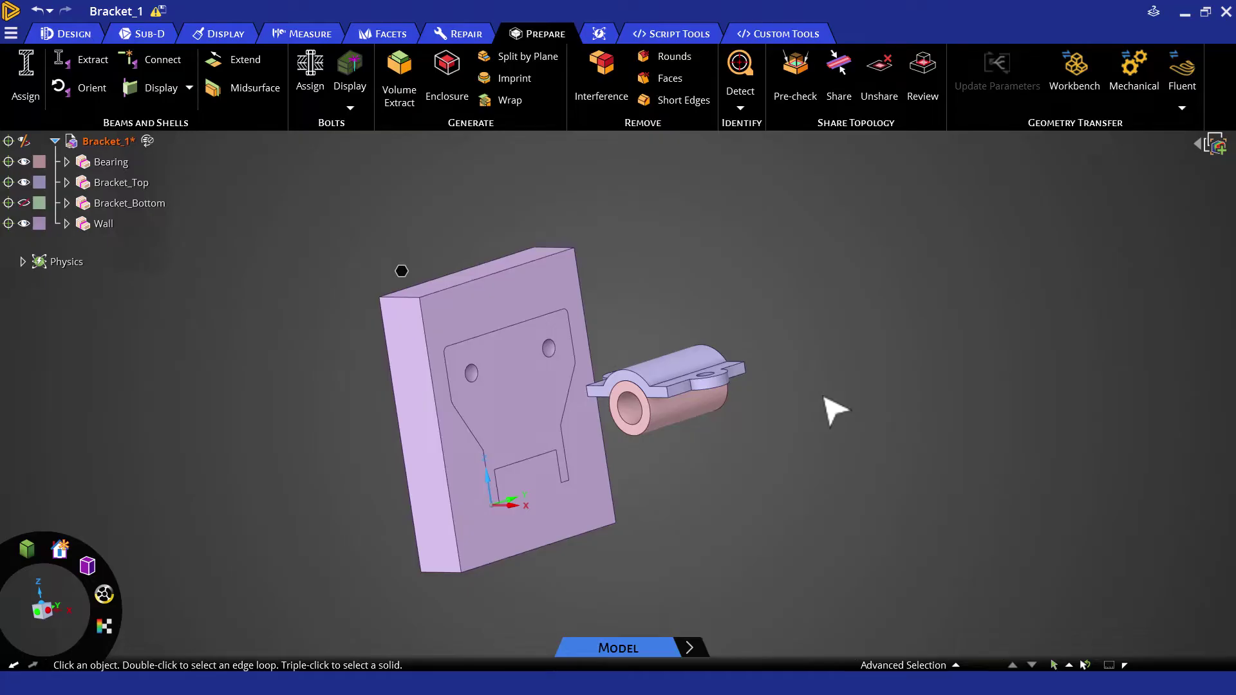
right_click(868, 320)
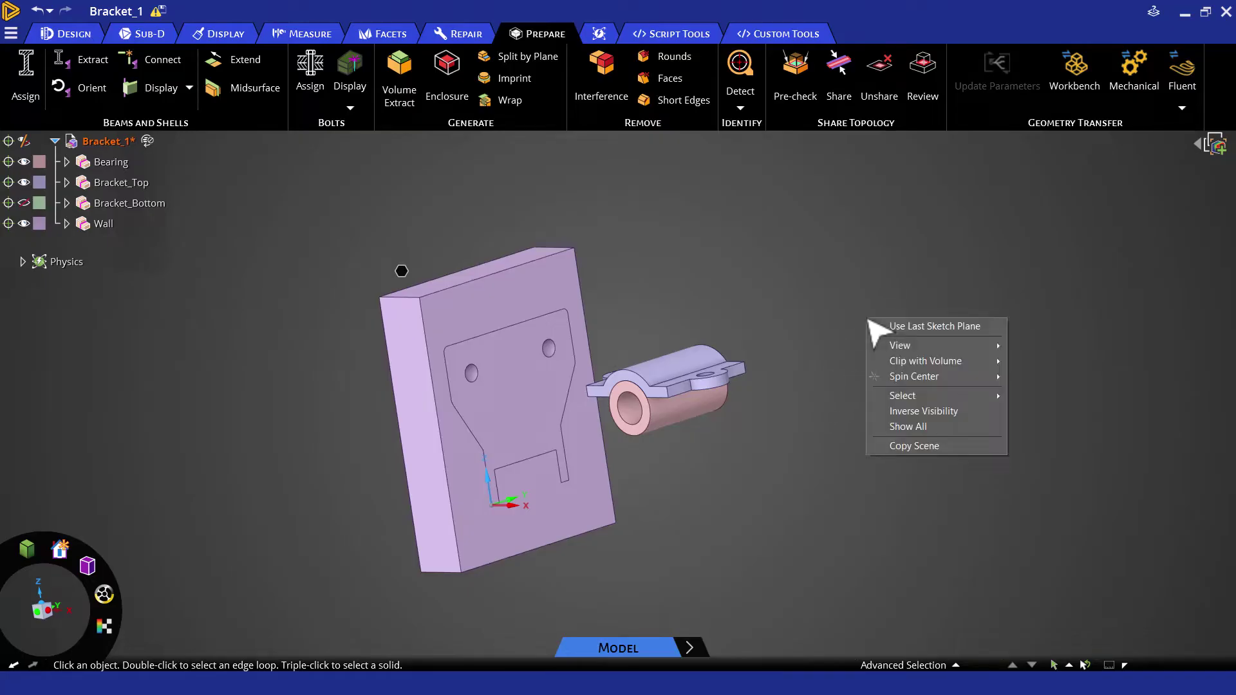
click(902, 425)
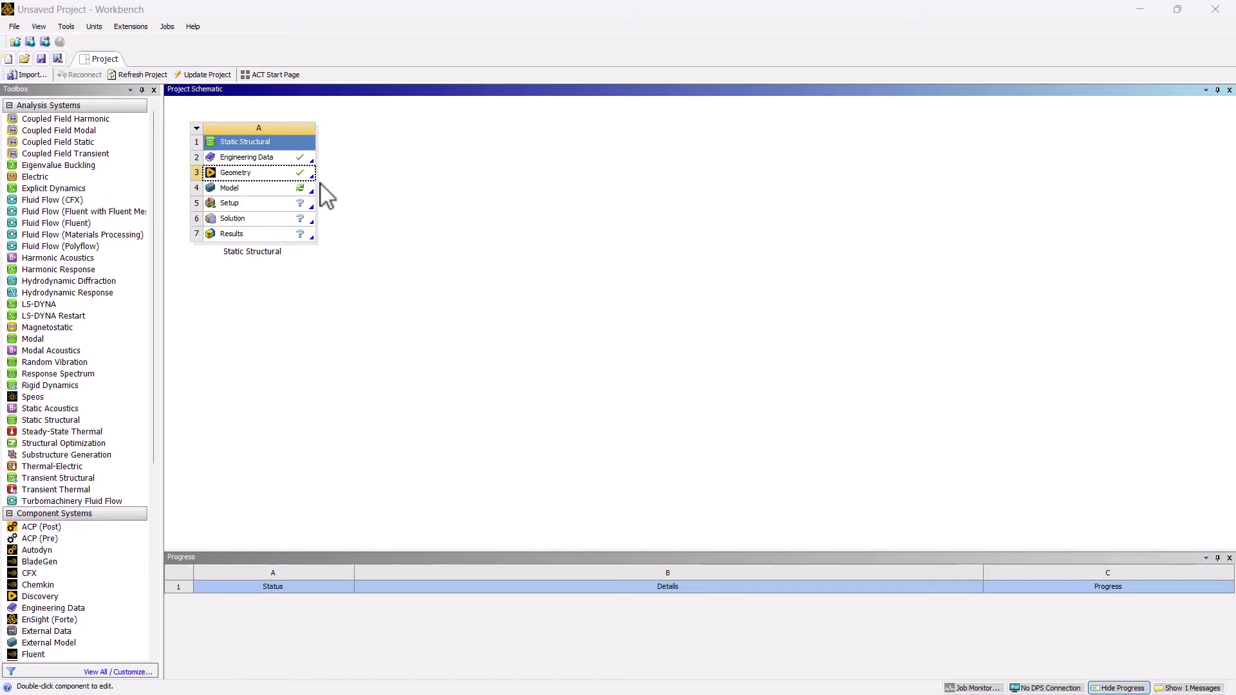
Open the Static Structural model in Mechanical from Workbench and expand the geometry to select the SYS part with its four solids.
double_click(299, 188)
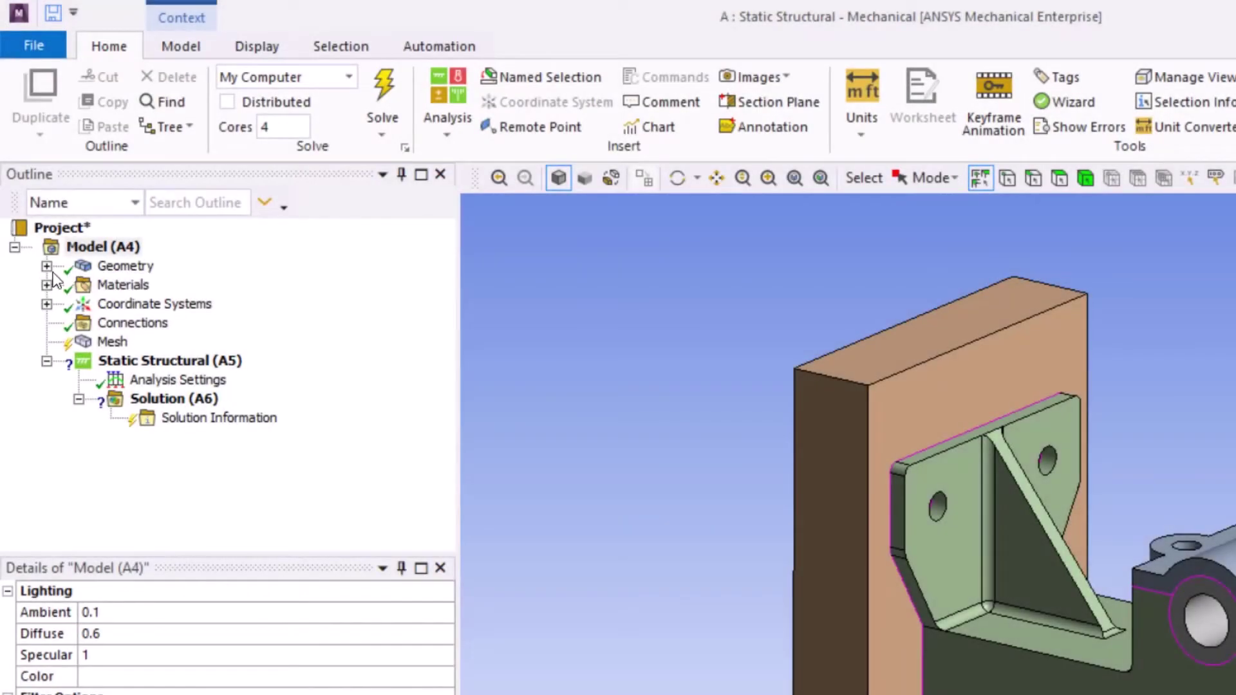
click(47, 267)
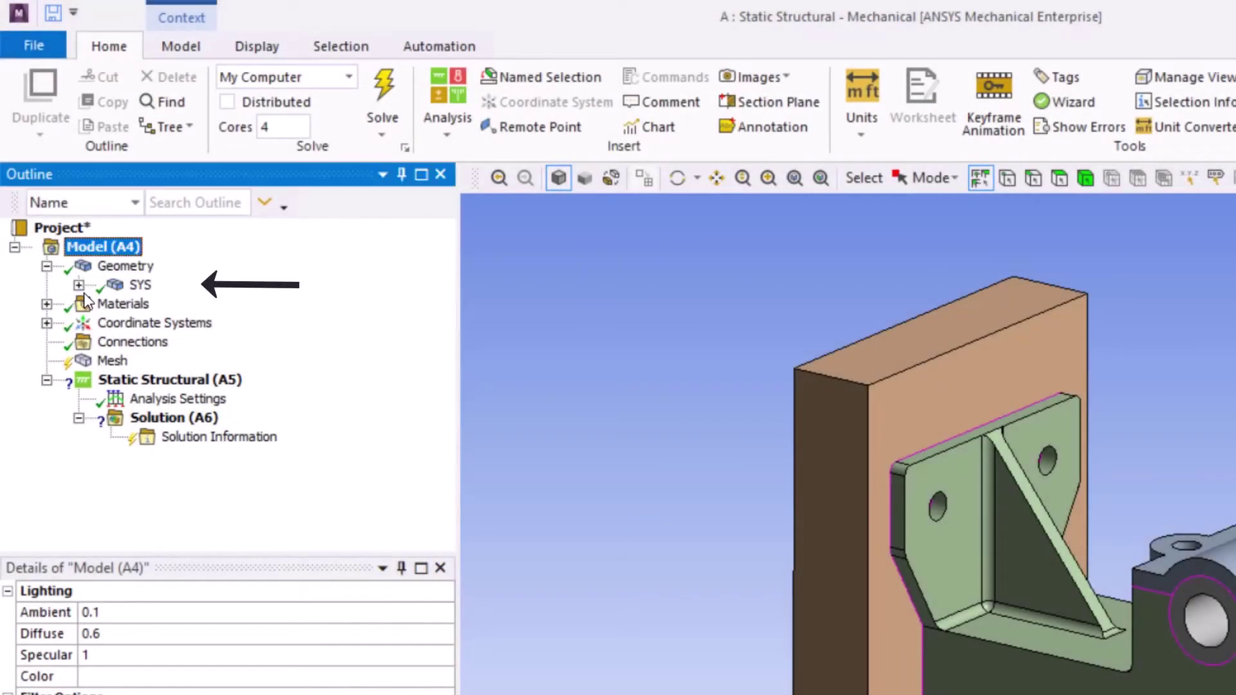
click(79, 285)
click(141, 284)
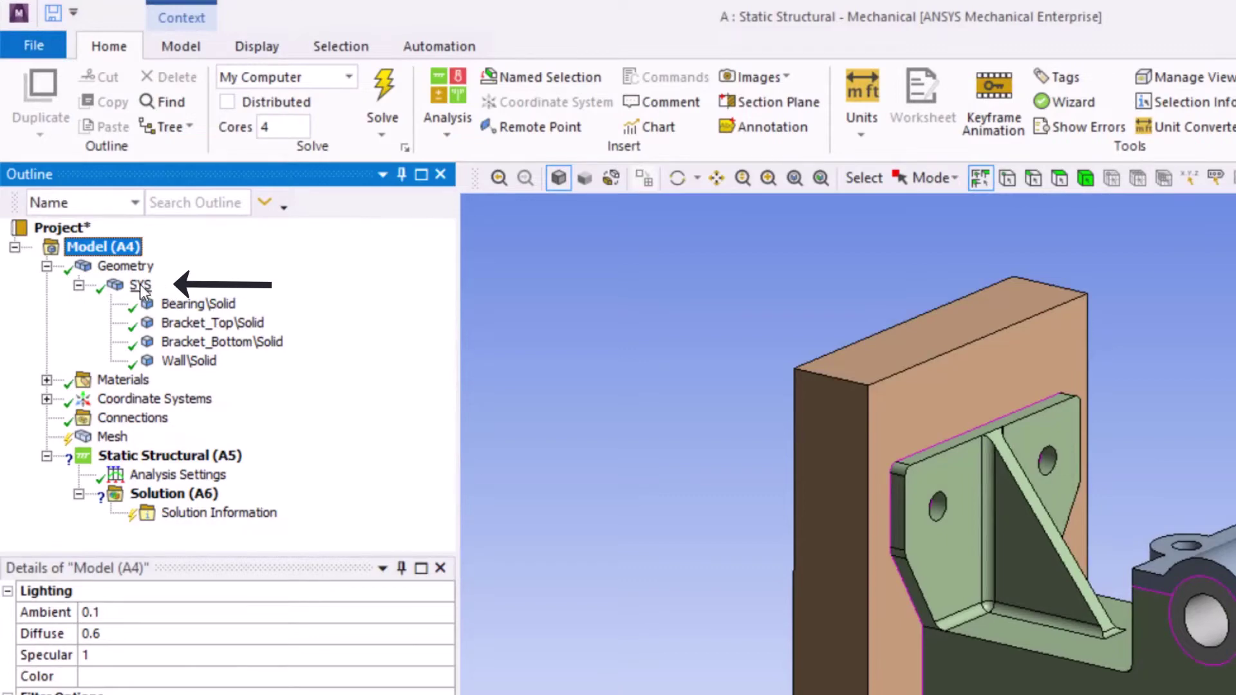
click(613, 363)
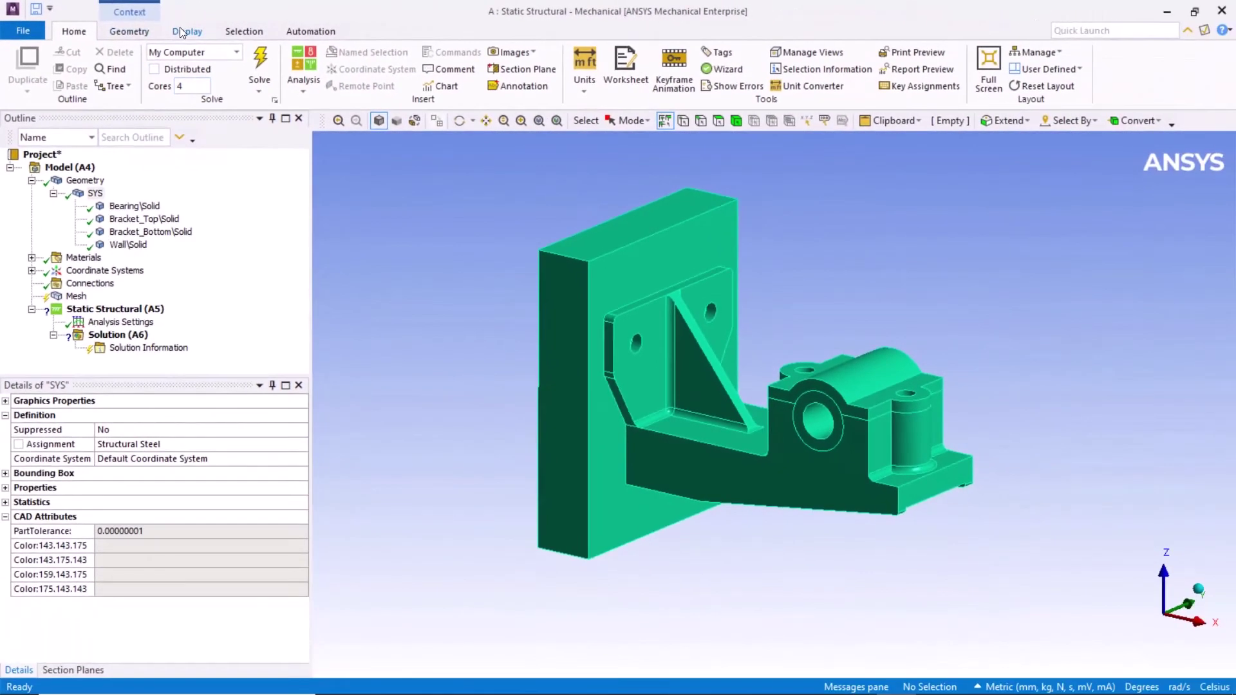
Colour the edges by connection and examine the edge connectivity of the Geometry around the bearing.
click(181, 29)
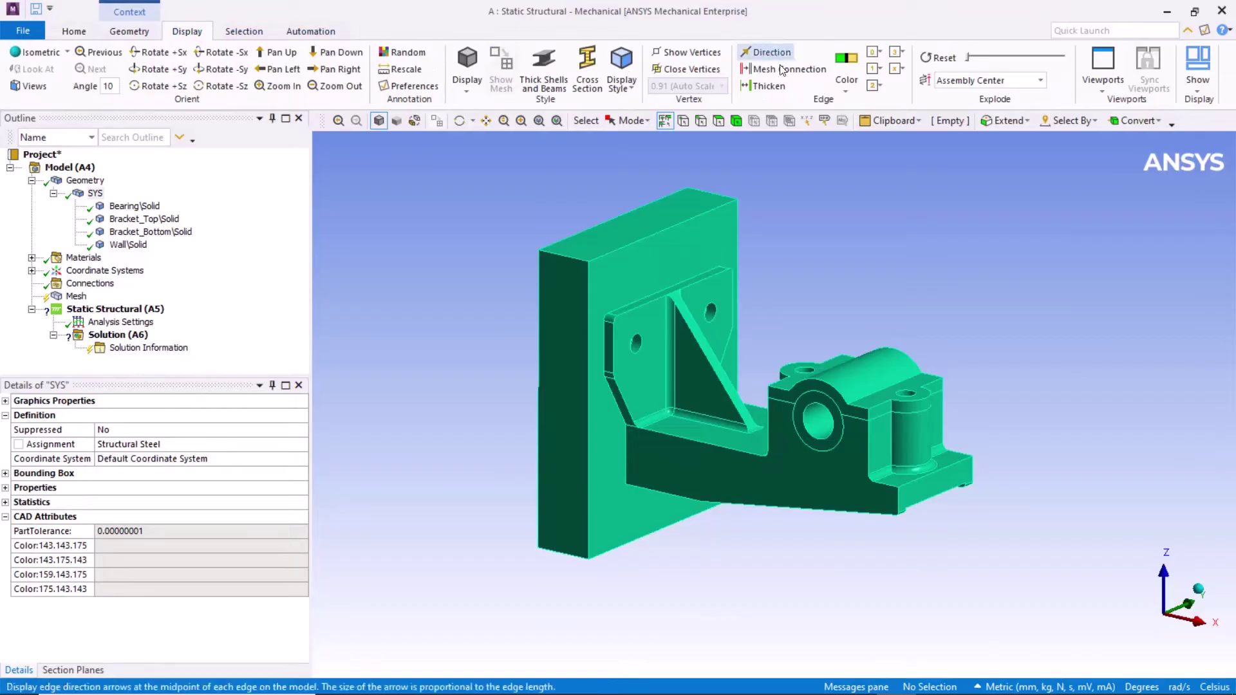
click(837, 80)
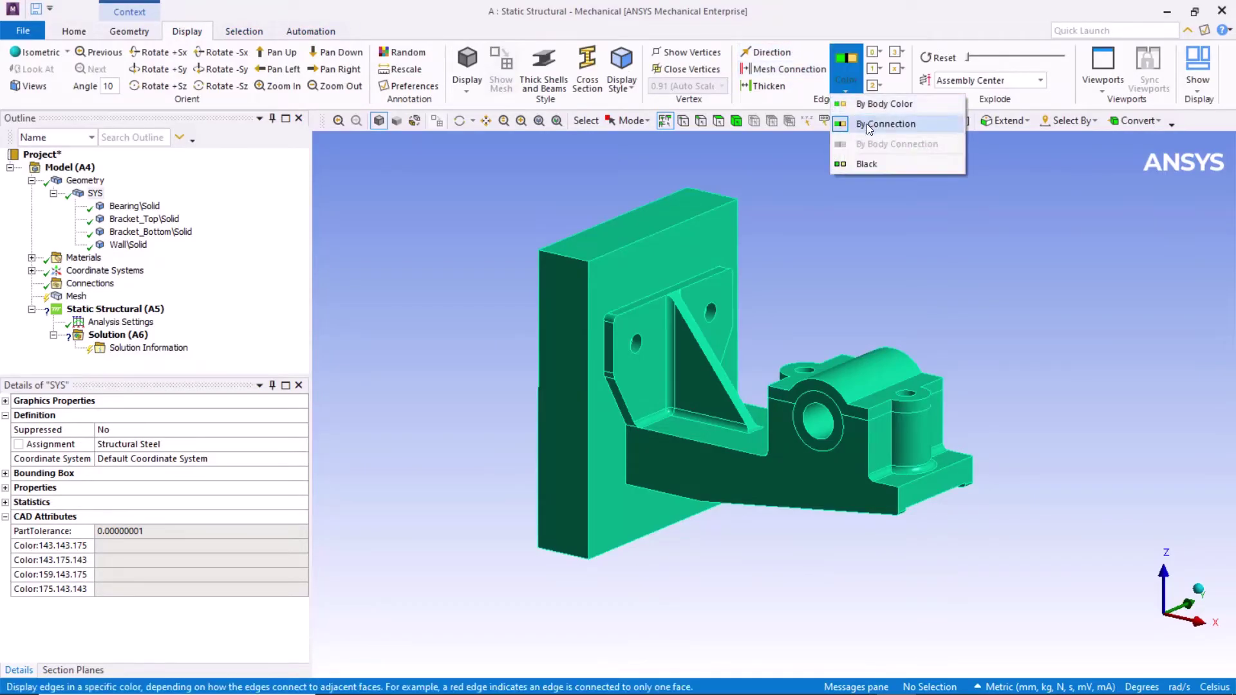
click(869, 127)
click(85, 180)
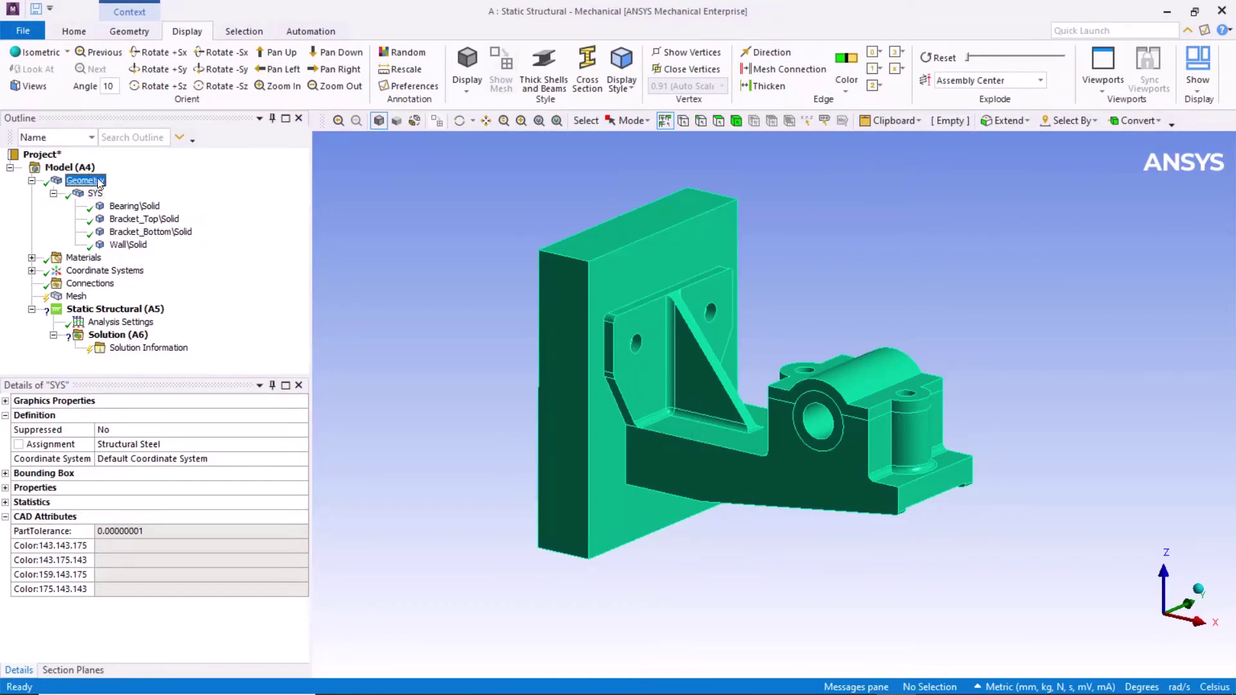
scroll(921, 496, up, 5)
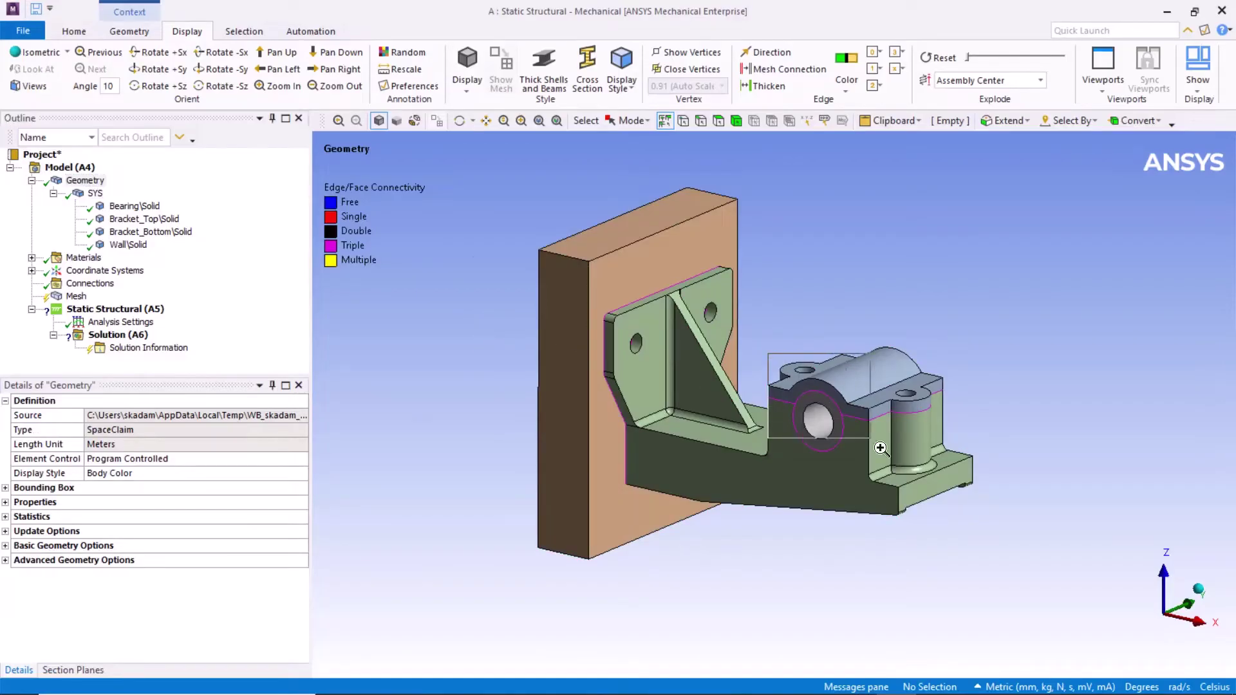
scroll(919, 491, down, 4)
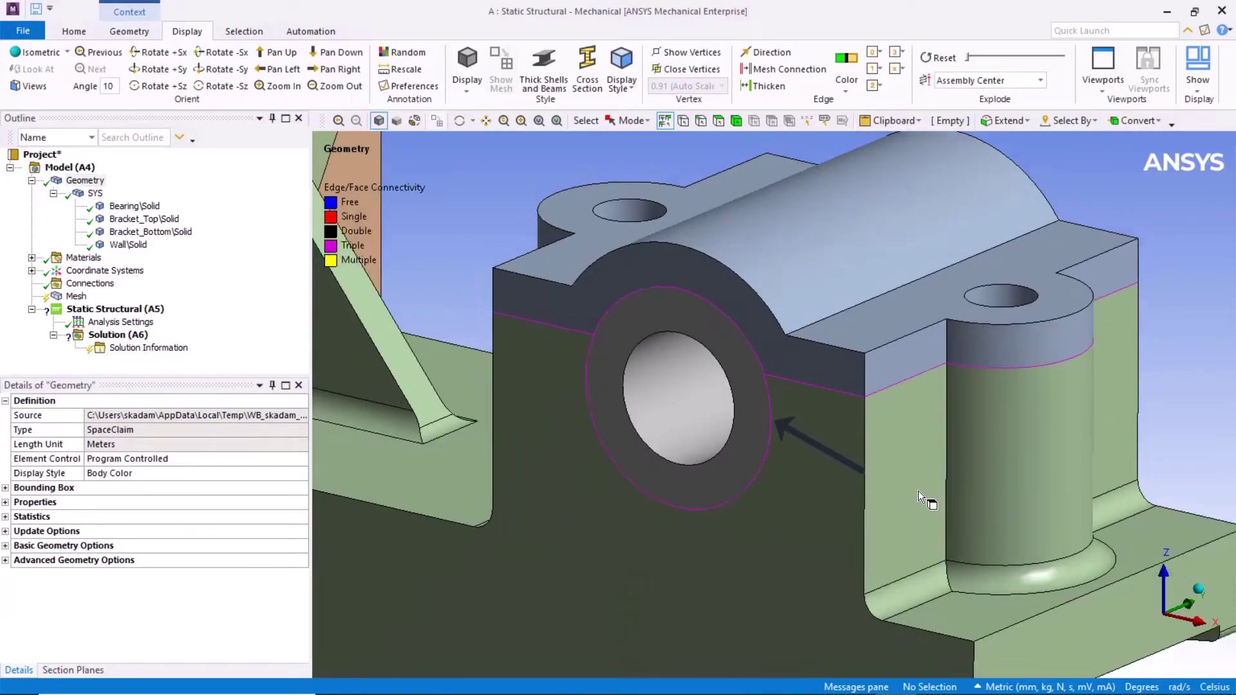
scroll(918, 493, down, 6)
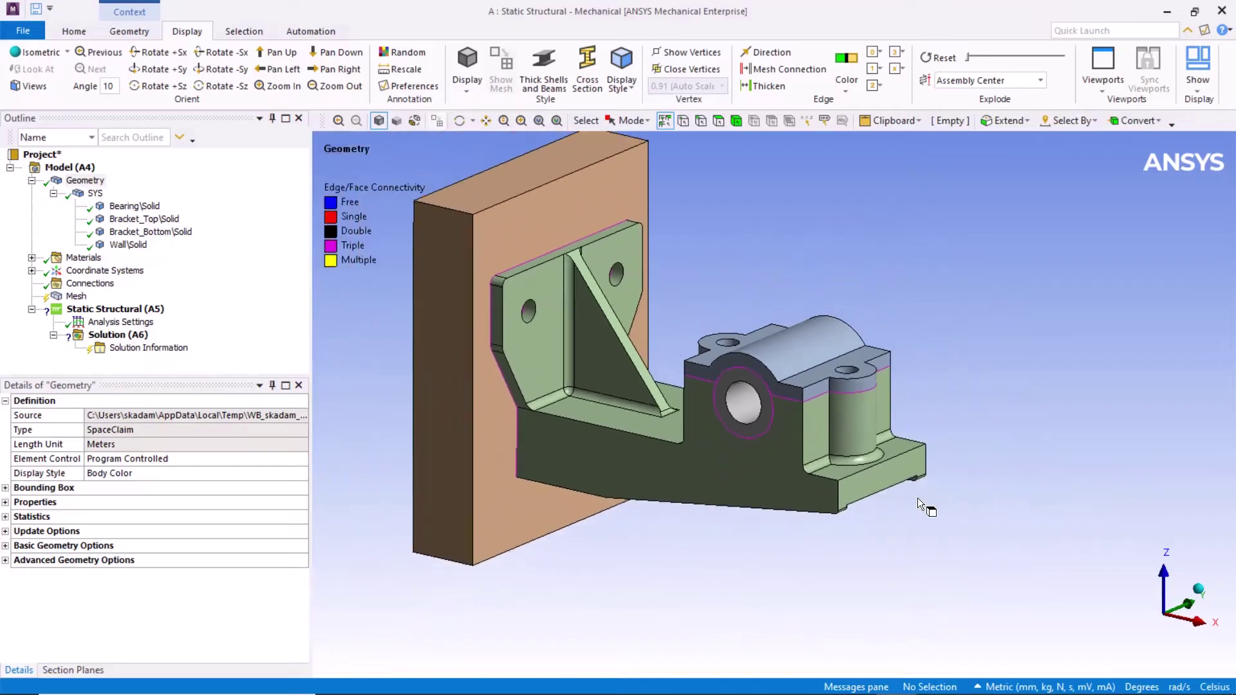
scroll(922, 499, down, 1)
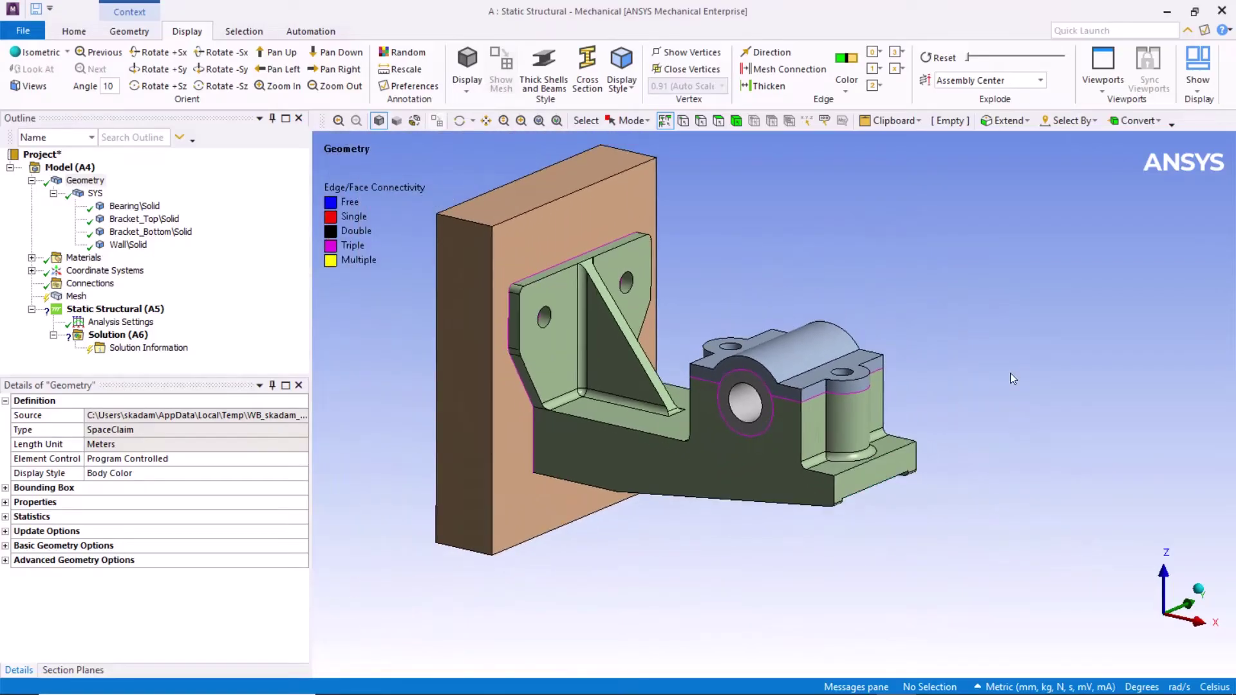
Hide the Bracket_Bottom\Solid body and select the wall face shared with the bracket.
right_click(166, 234)
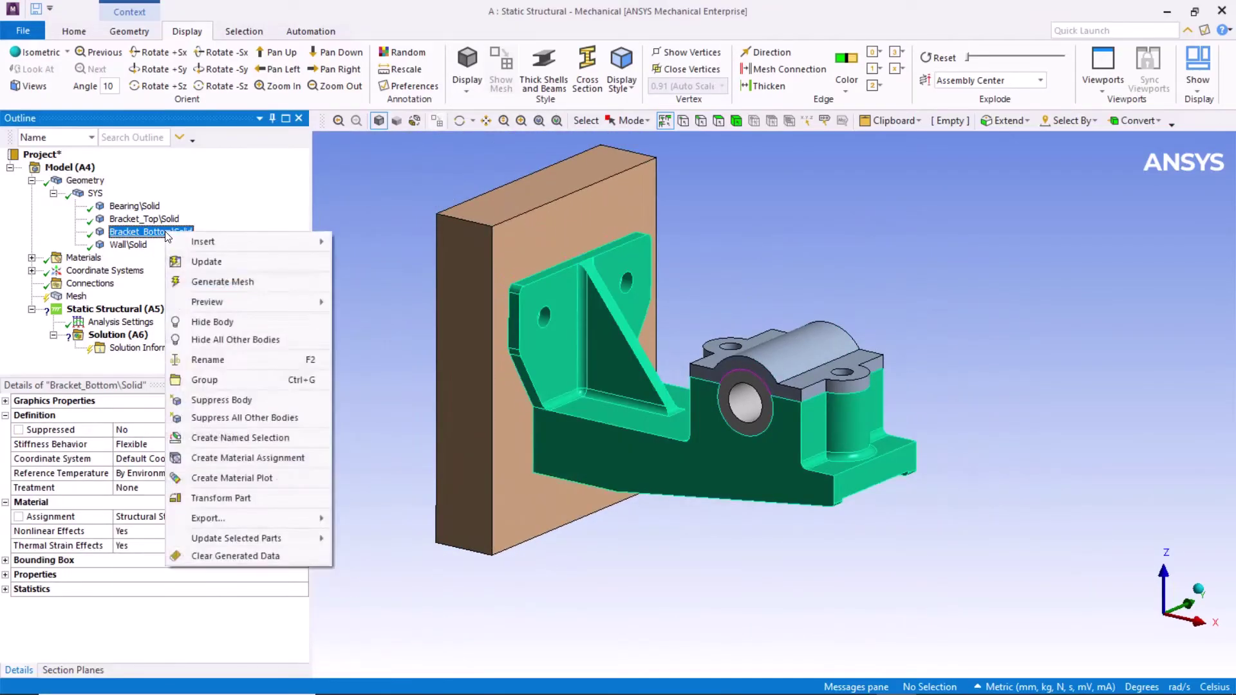
click(210, 323)
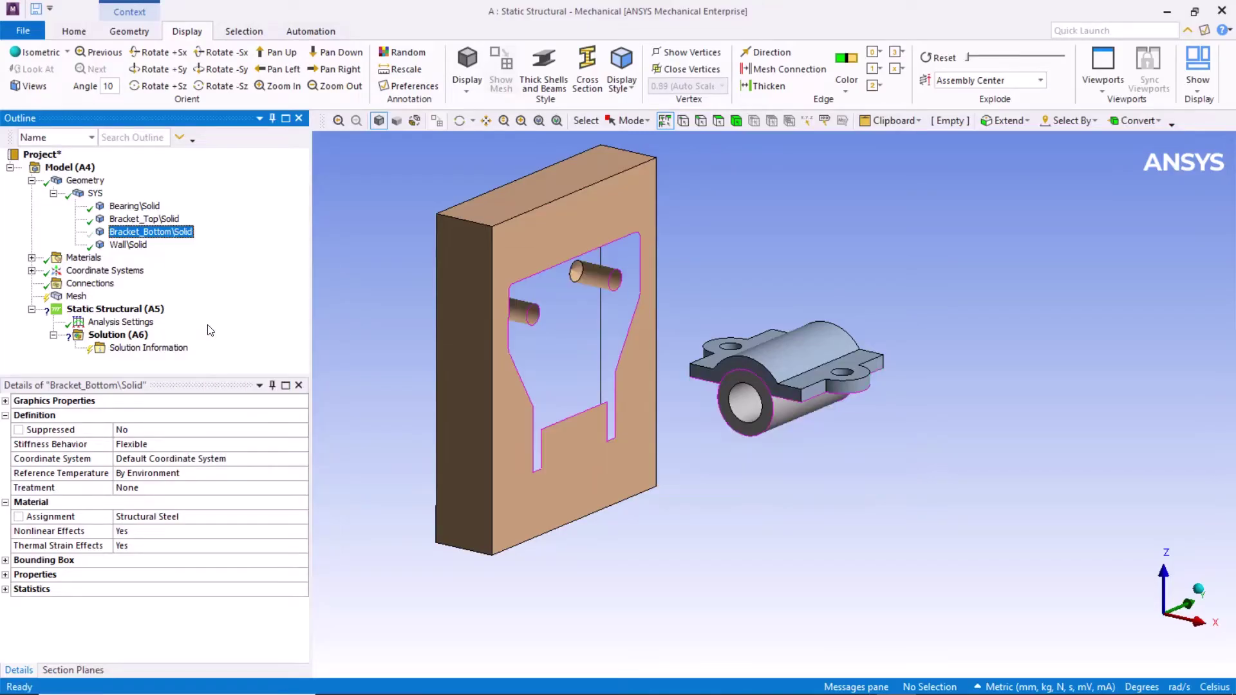
click(586, 344)
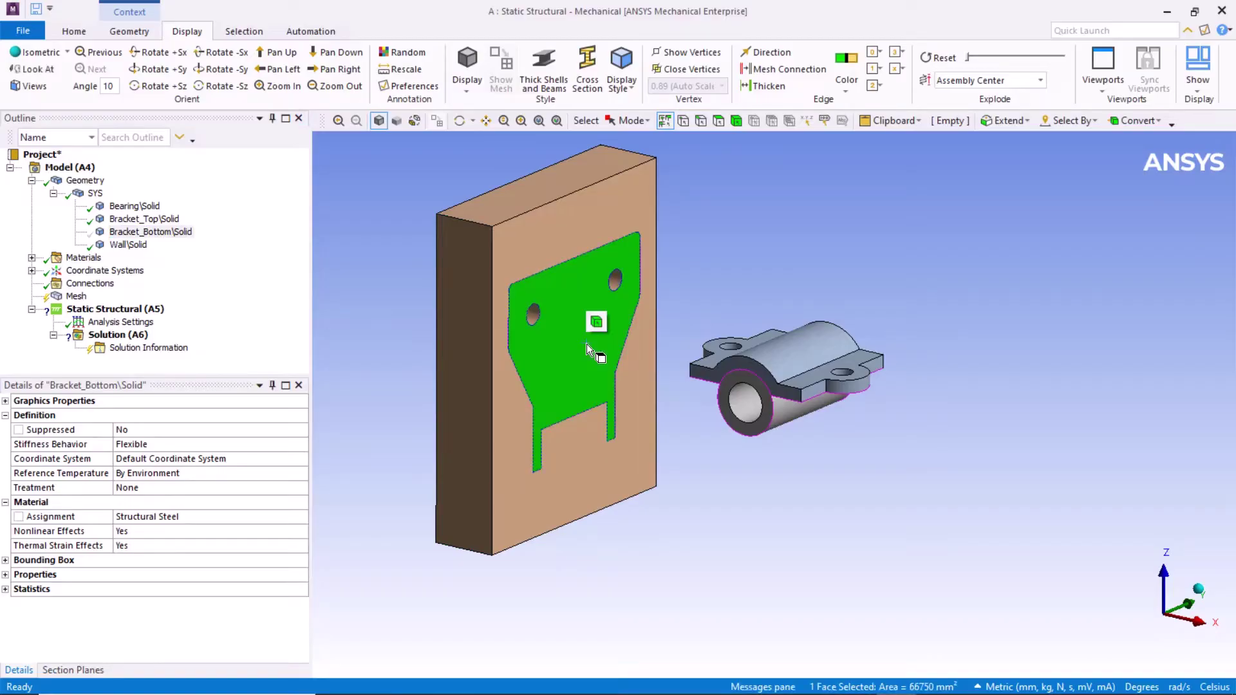
Examine which bodies share the selected wall face in its selection information, and show all bodies again.
click(74, 31)
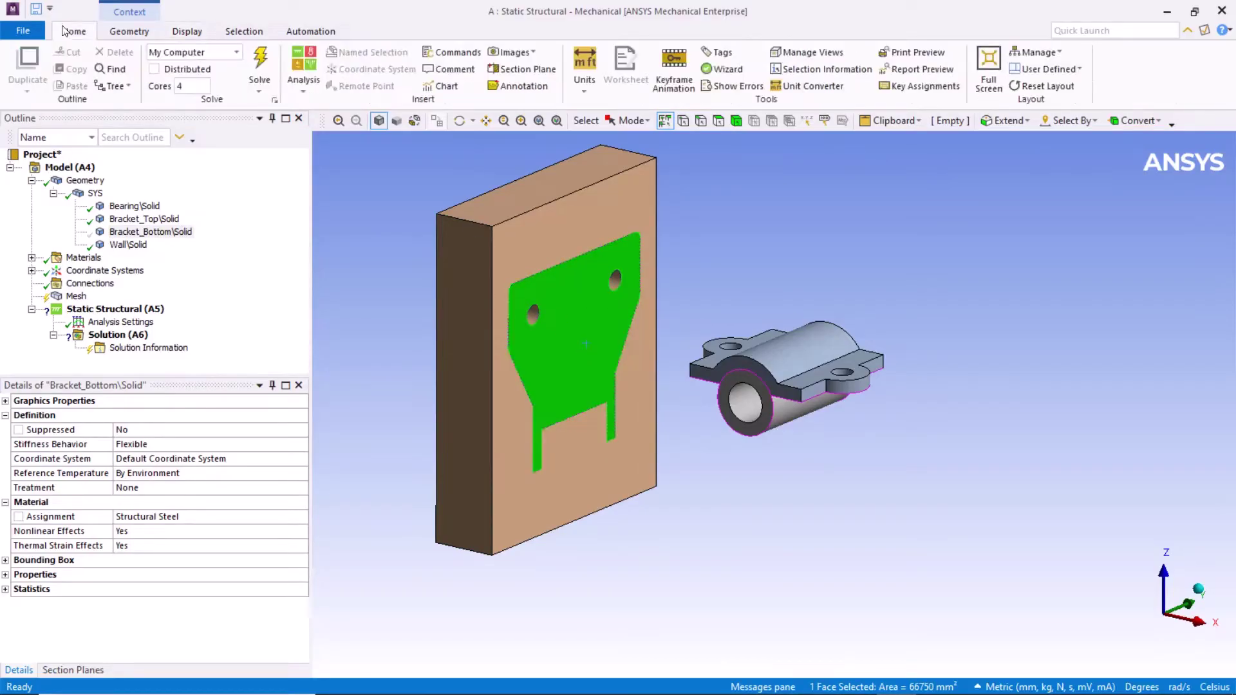
click(813, 72)
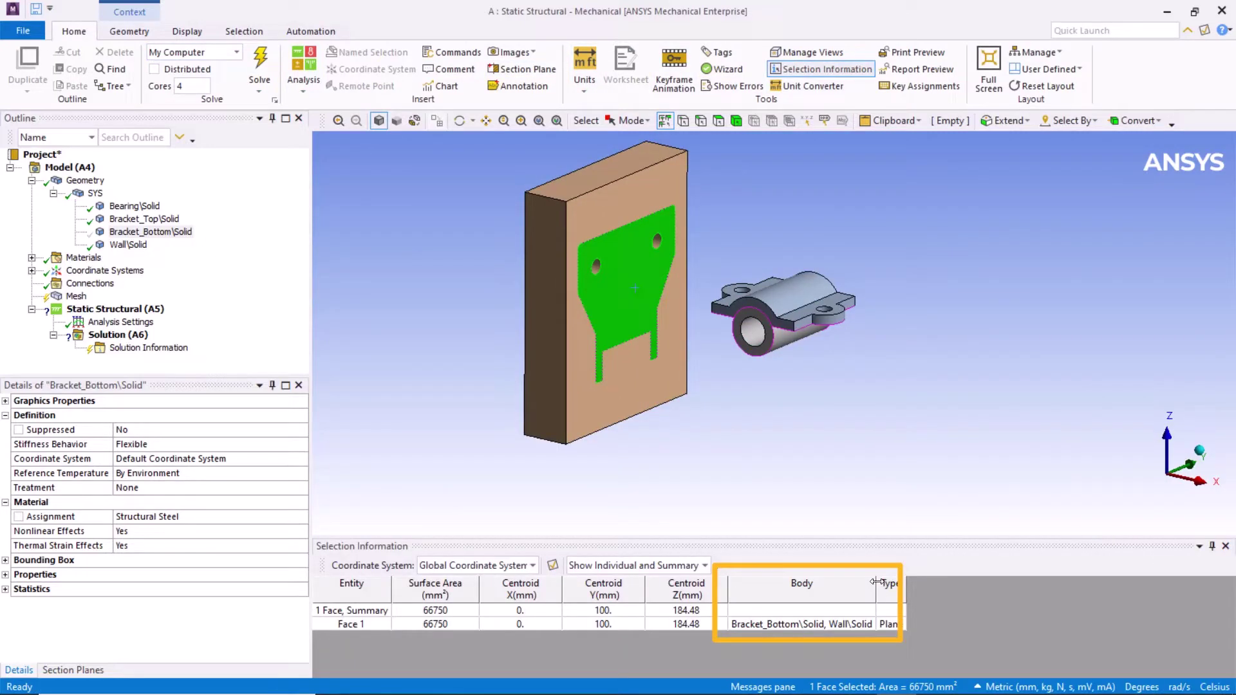
drag(877, 582, 893, 587)
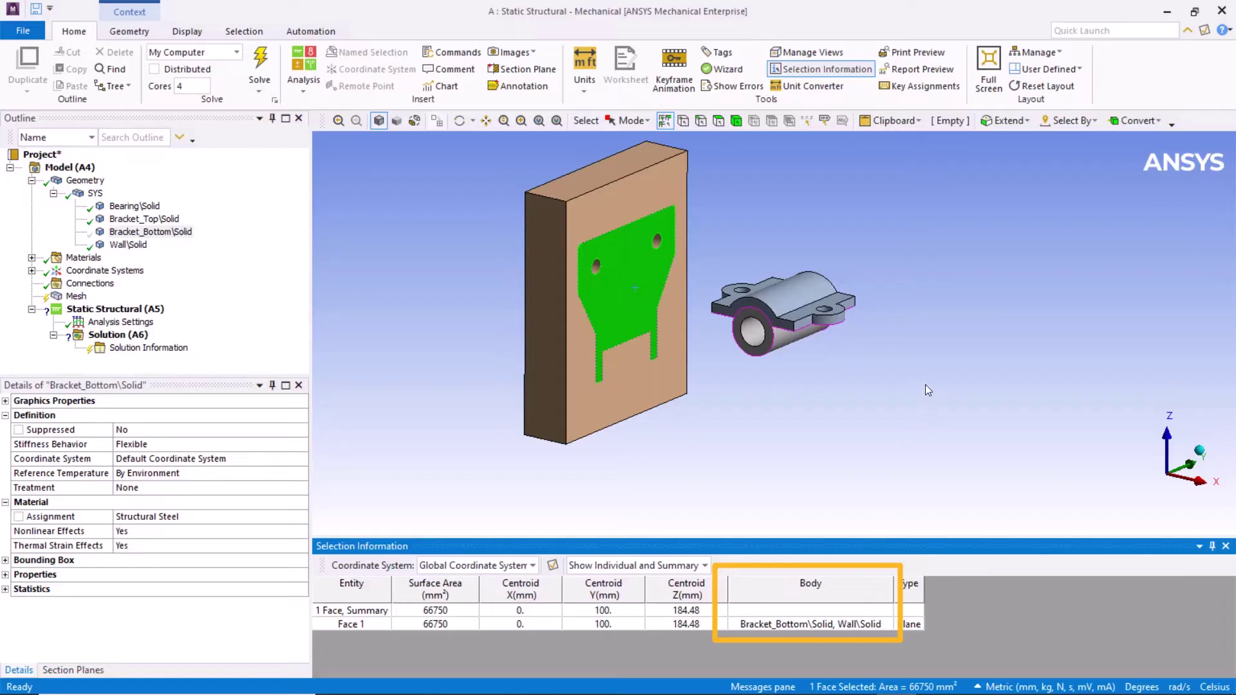
click(825, 70)
right_click(902, 245)
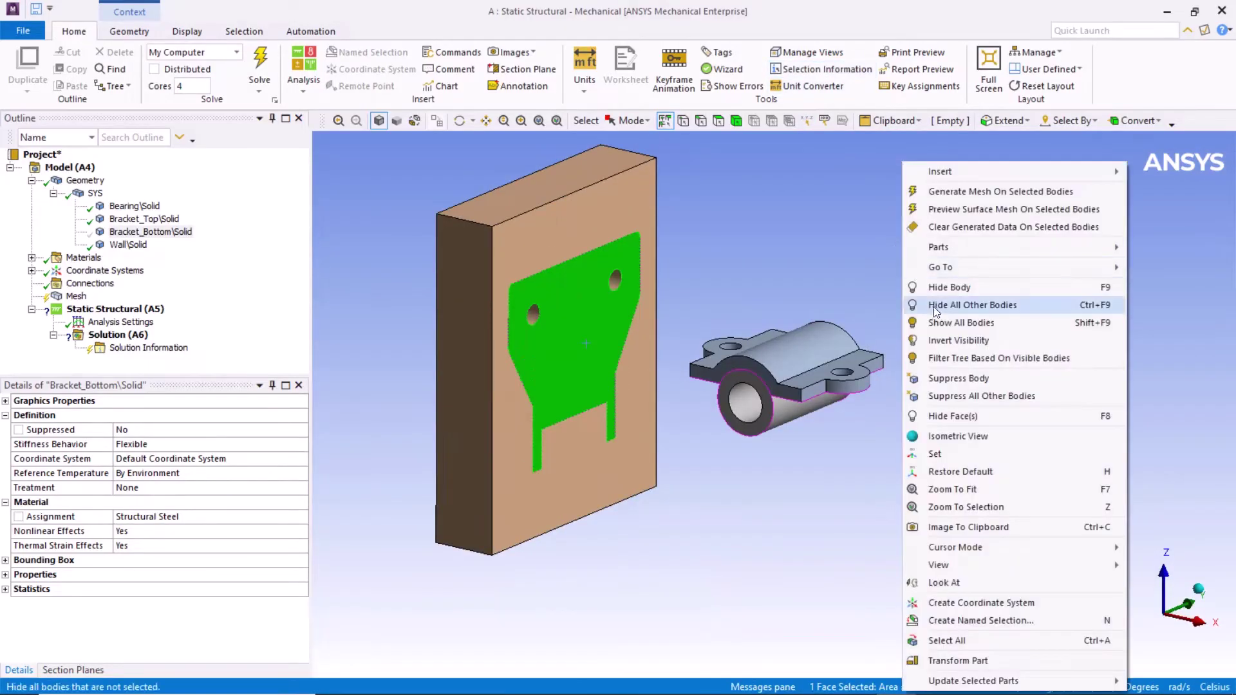
click(947, 323)
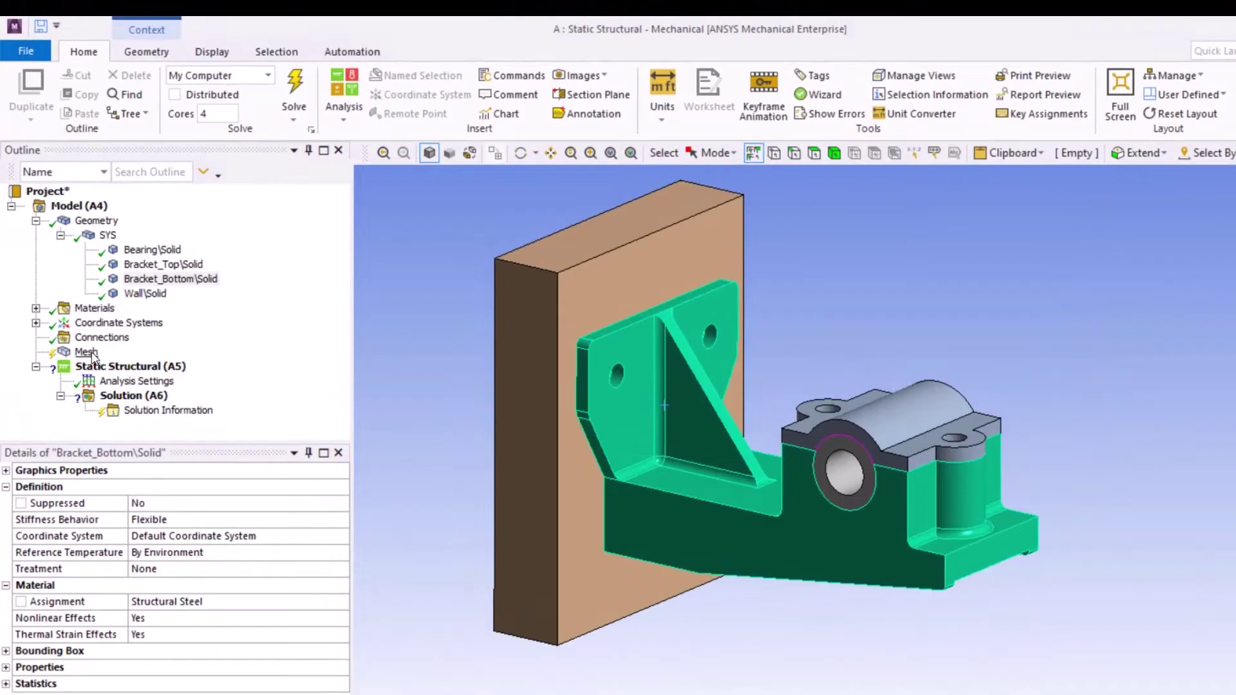
Set the global mesh element size to 10 mm and add a 5 mm body sizing on the bearing.
click(90, 354)
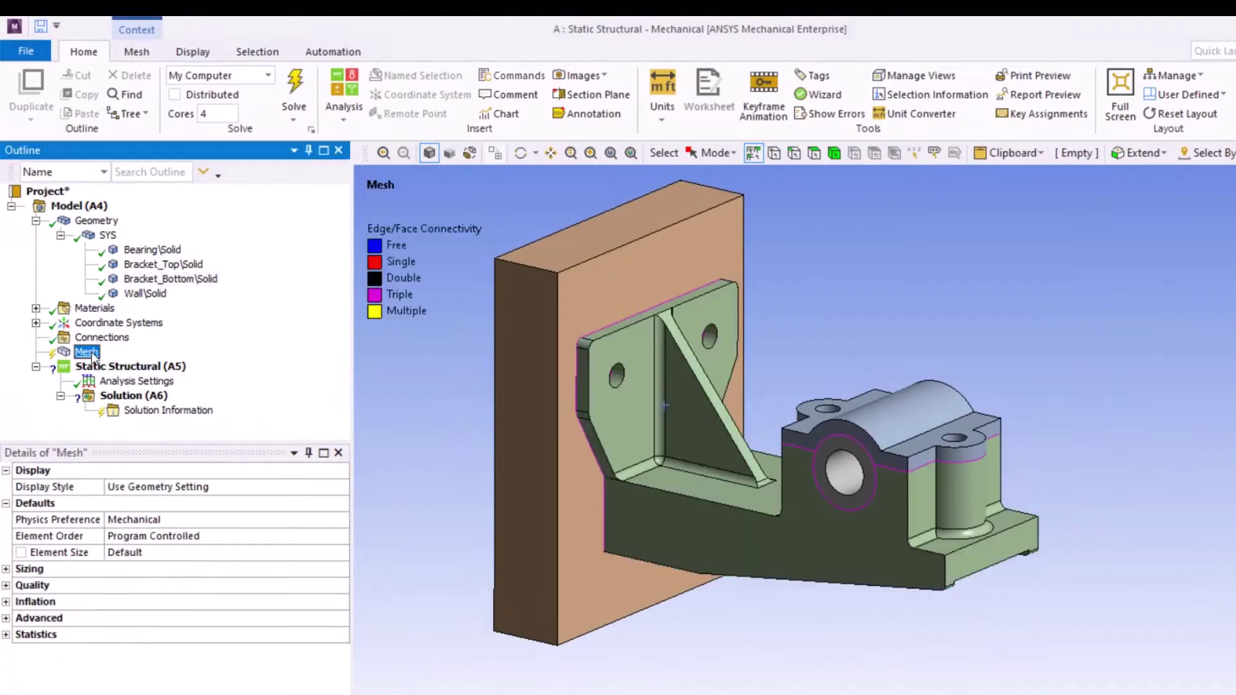
click(157, 554)
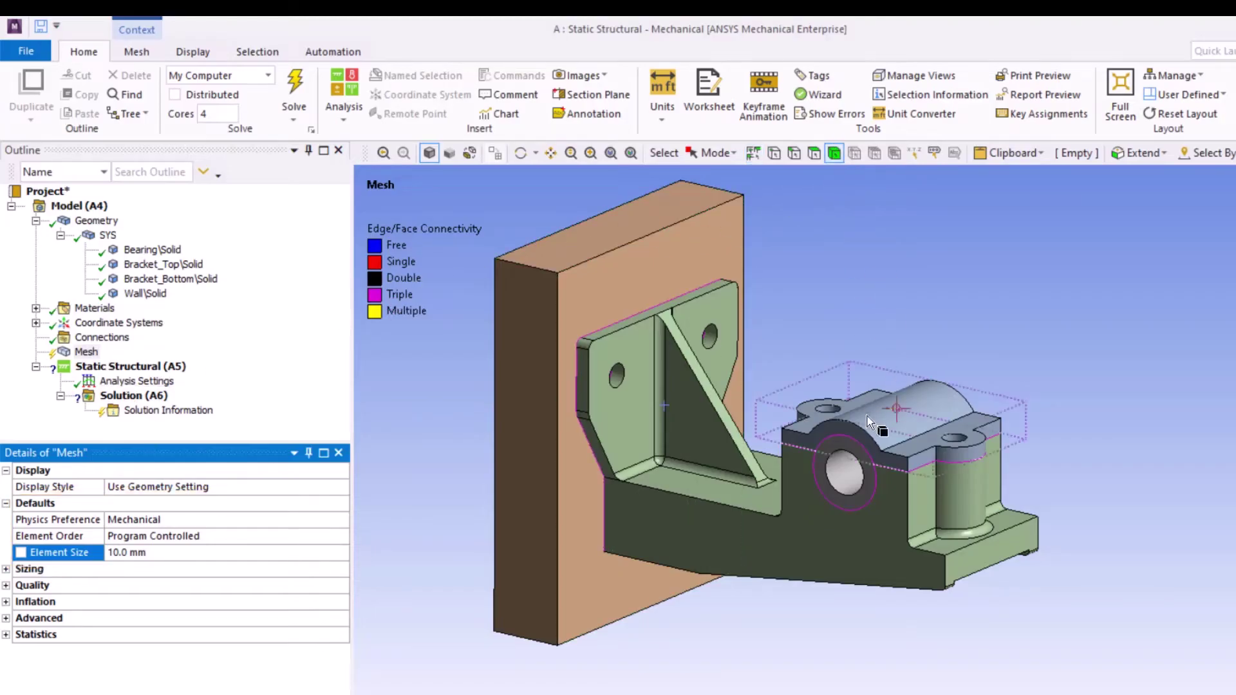
click(854, 446)
right_click(854, 446)
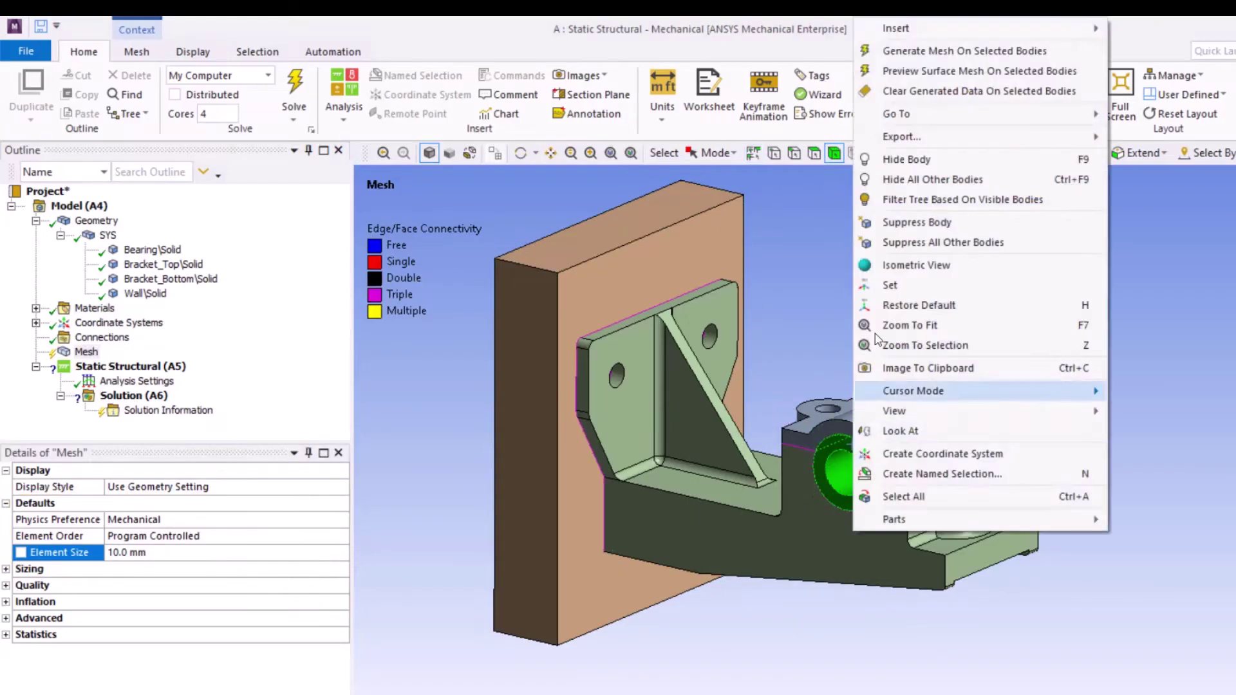
mouse_move(969, 31)
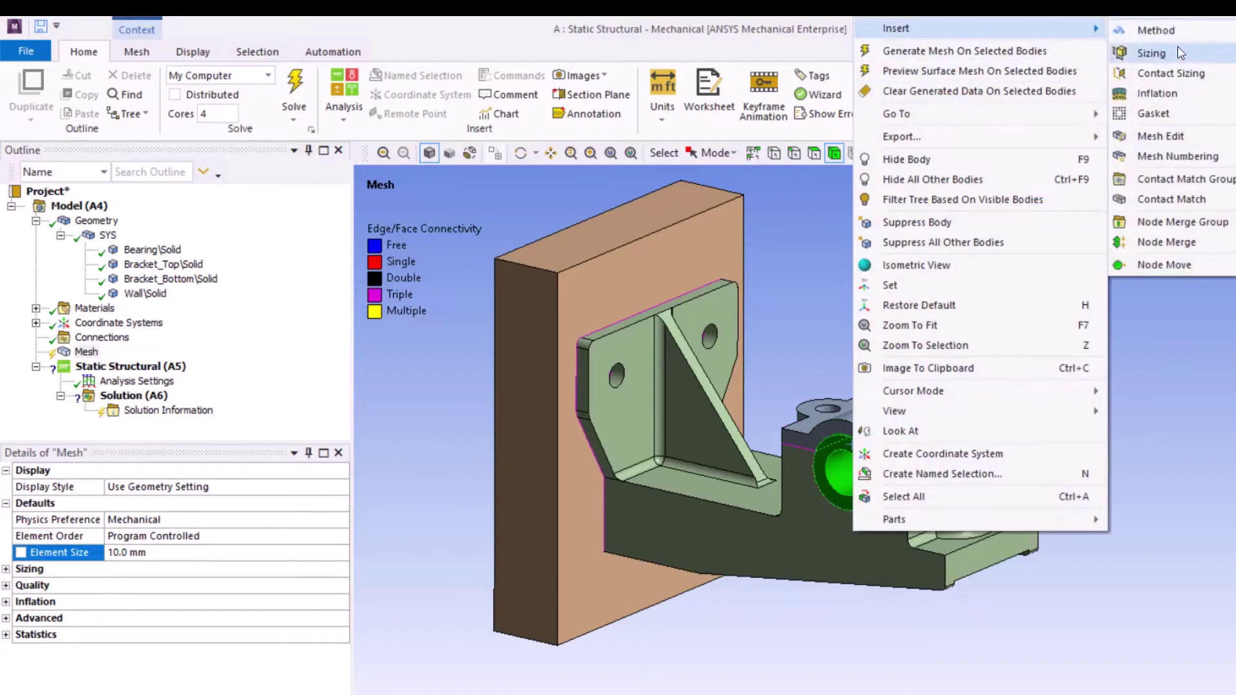
click(1168, 52)
click(155, 569)
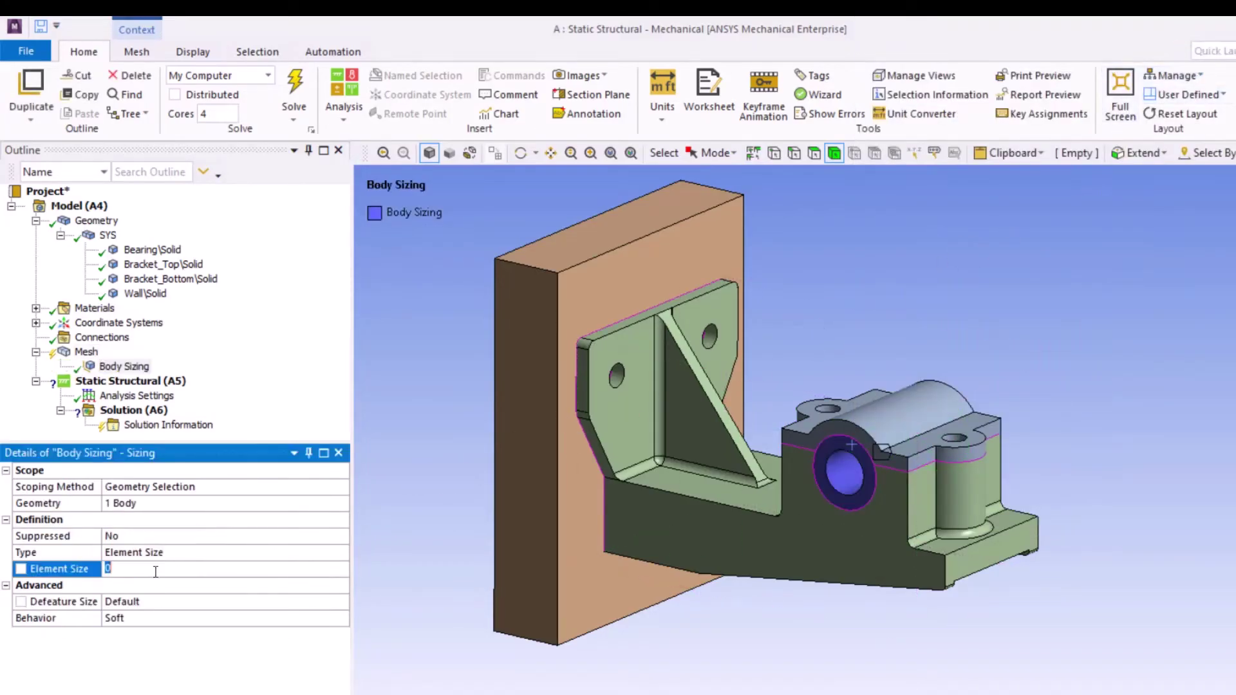
text(5)
key(Return)
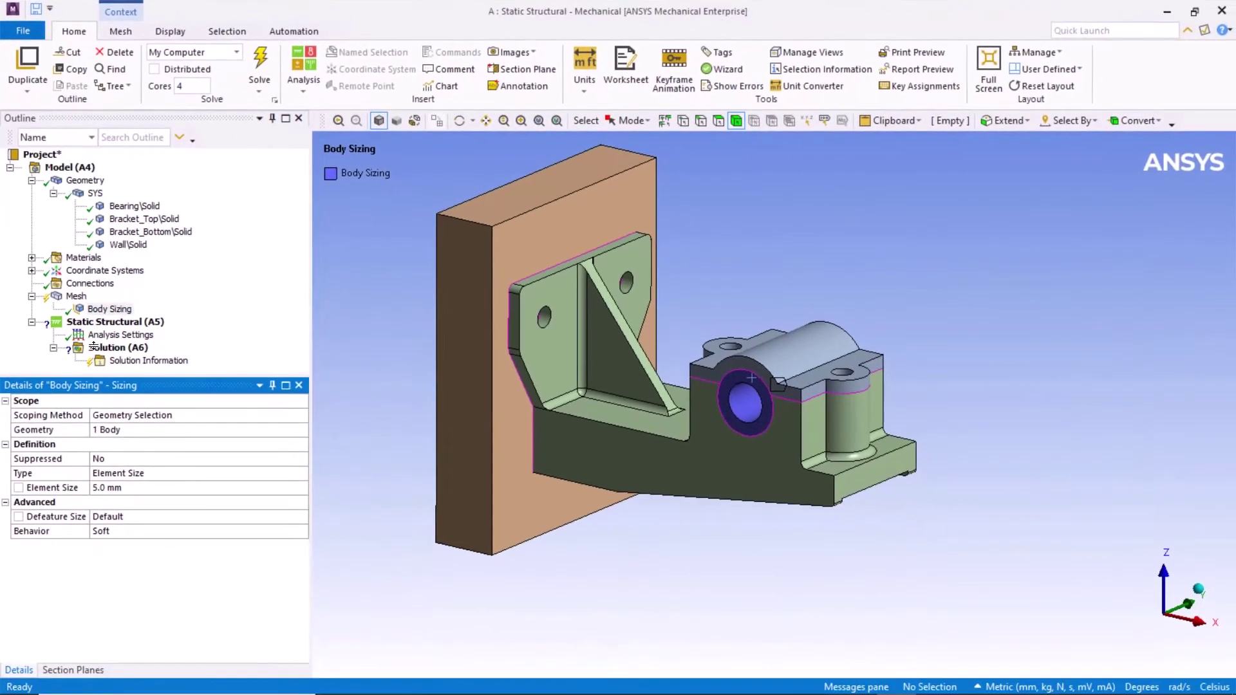
Generate the mesh for all bodies and collapse the Geometry branch of the model tree.
click(76, 297)
right_click(75, 297)
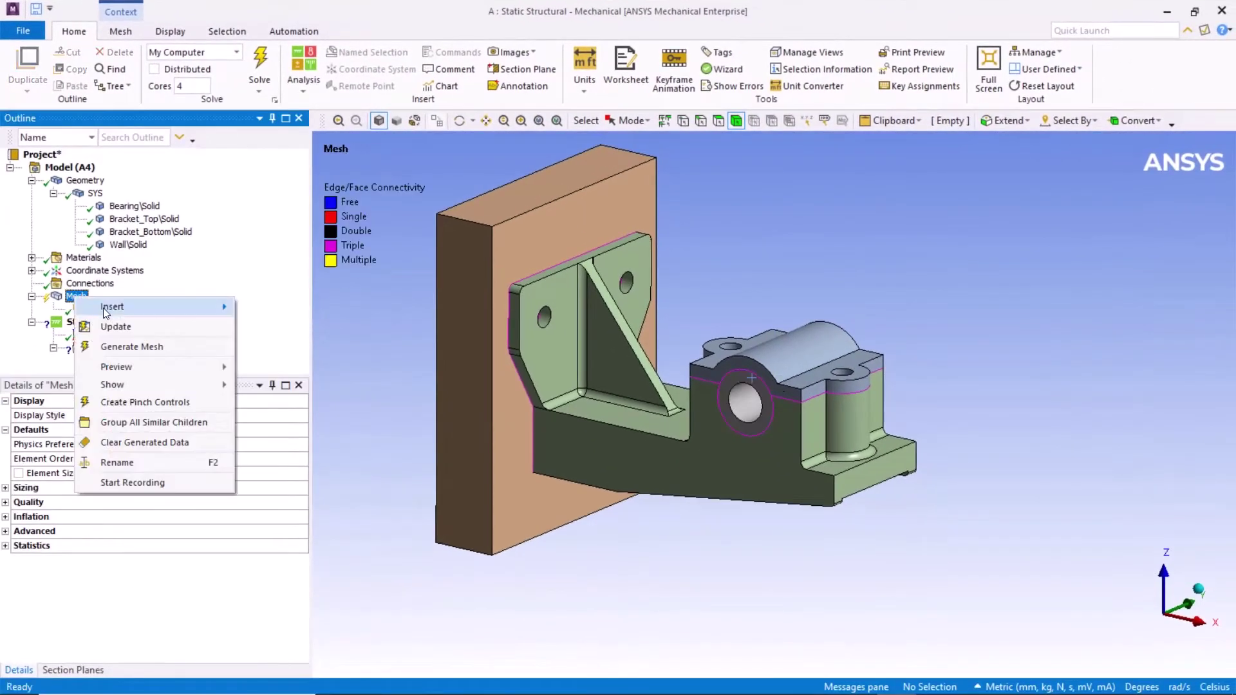
click(118, 348)
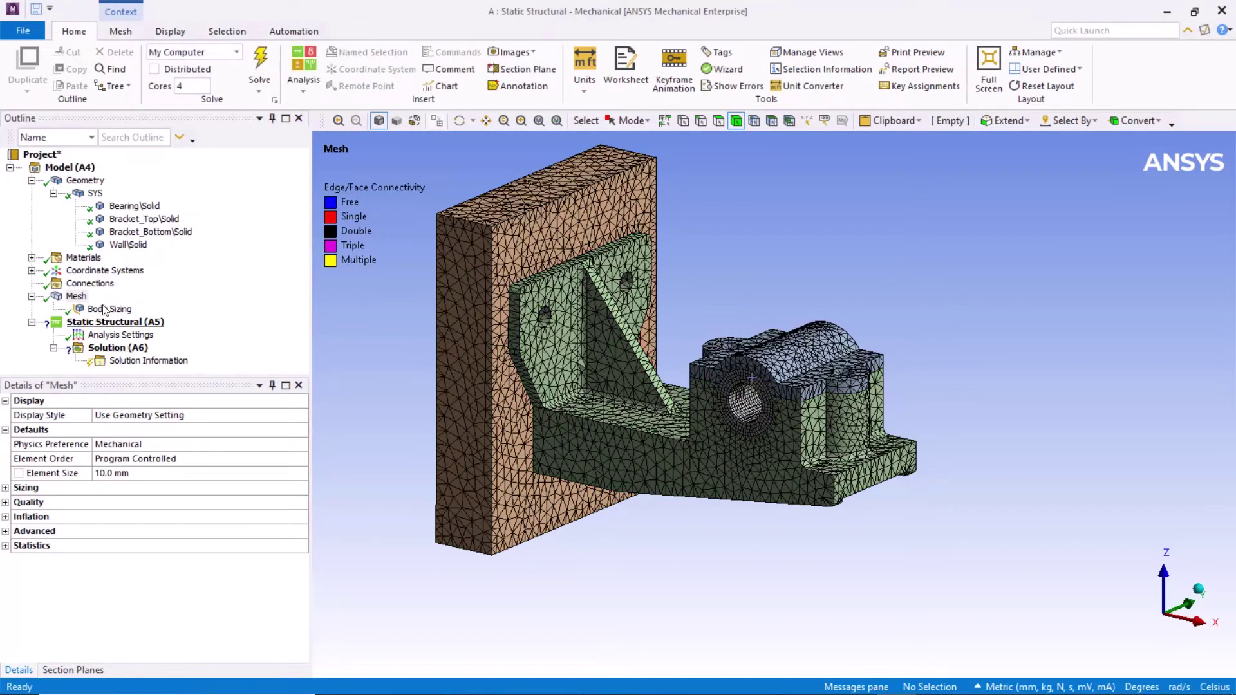
click(31, 181)
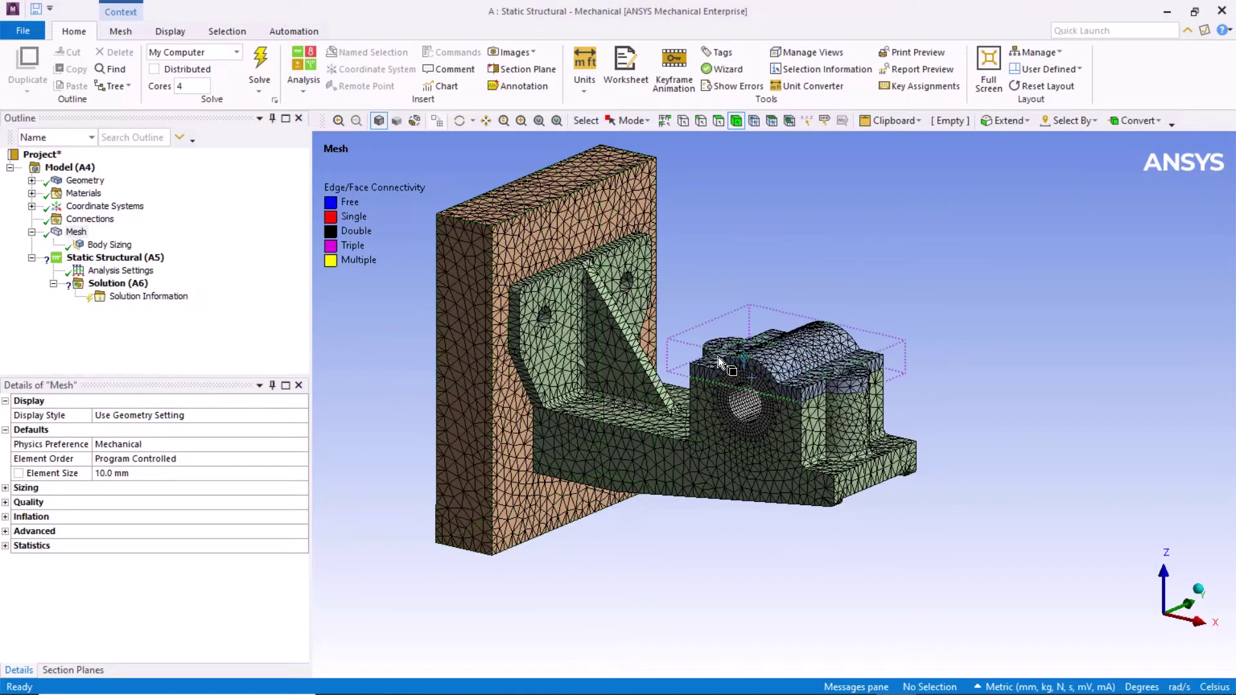
Examine the mesh nodes along the interface between the bearing and the top bracket by selecting several of them, and return to face selection.
scroll(762, 394, up, 10)
mouse_move(742, 403)
middle_down()
mouse_move(741, 390)
mouse_move(814, 367)
middle_up()
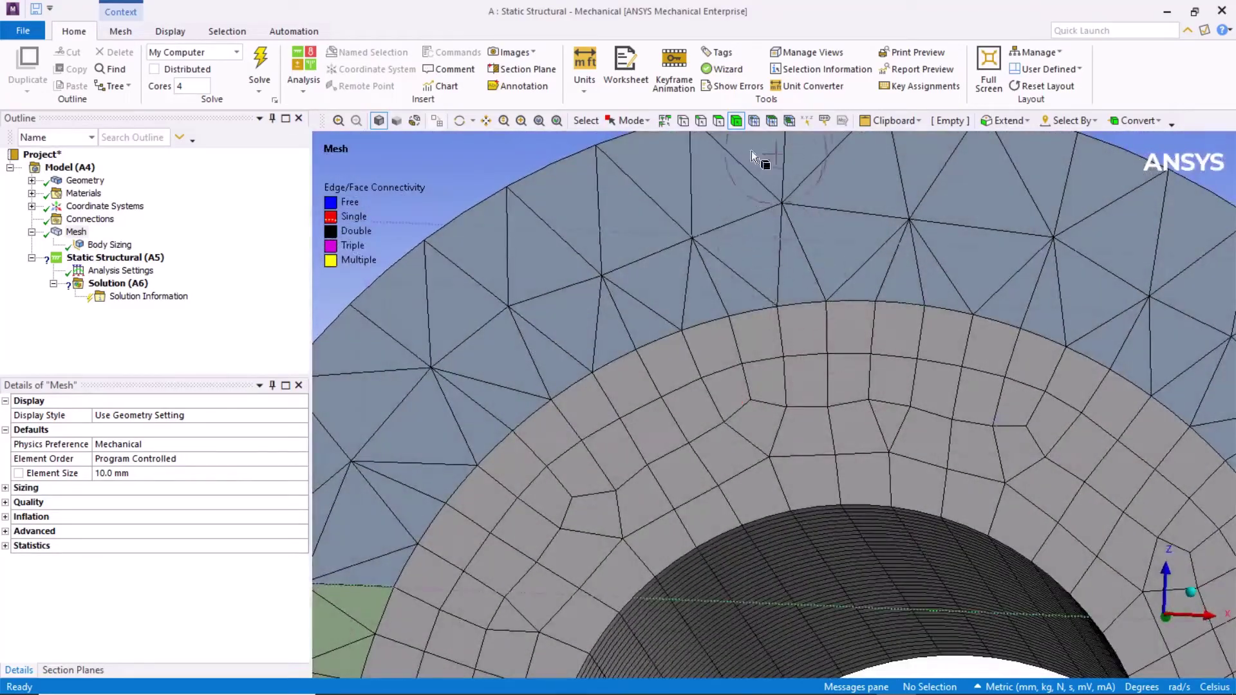
click(754, 121)
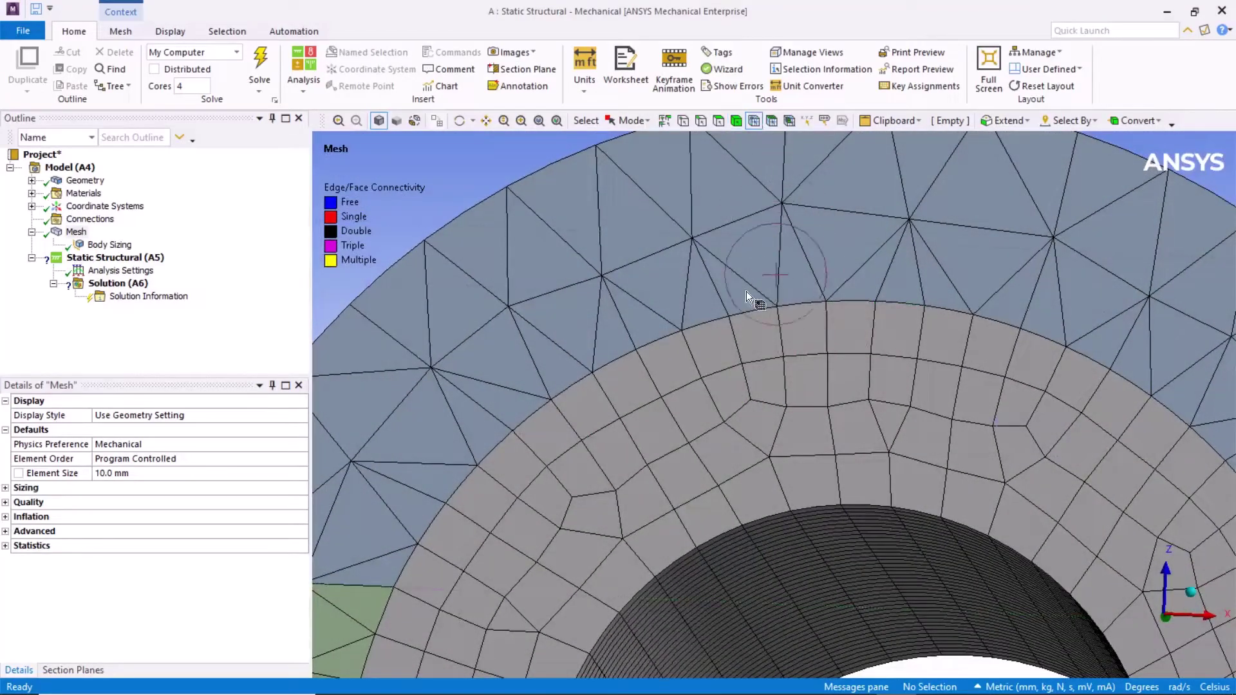
click(684, 334)
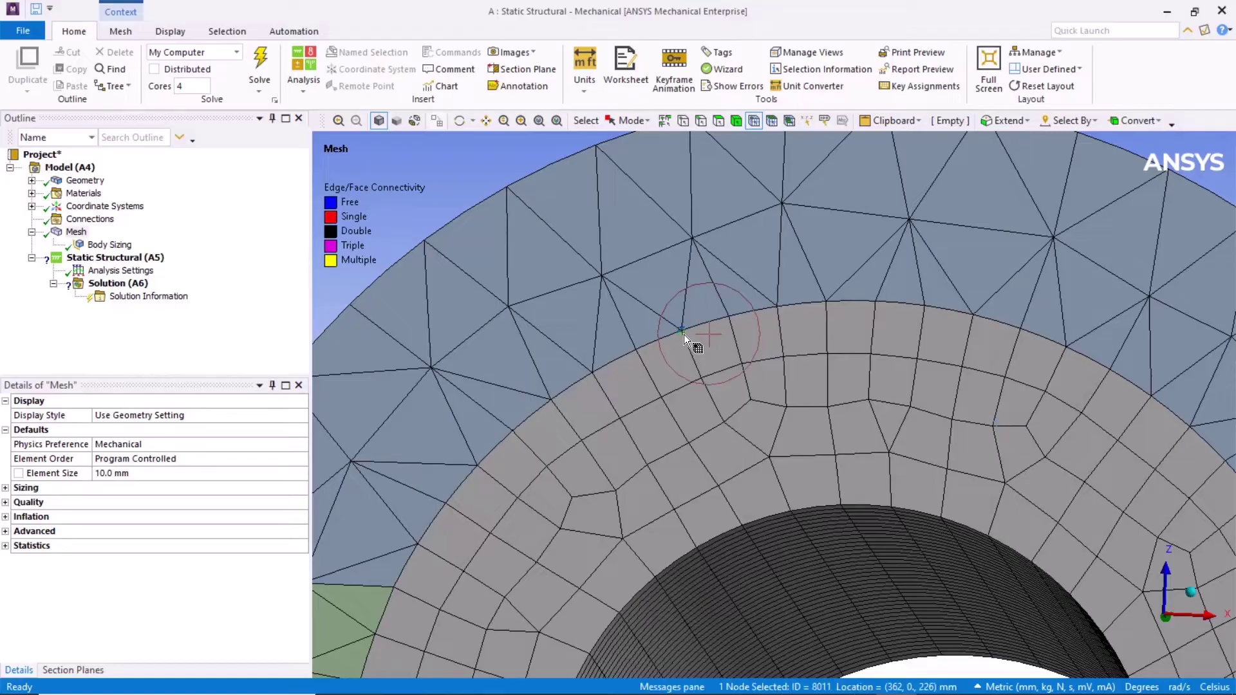
click(729, 323)
click(777, 309)
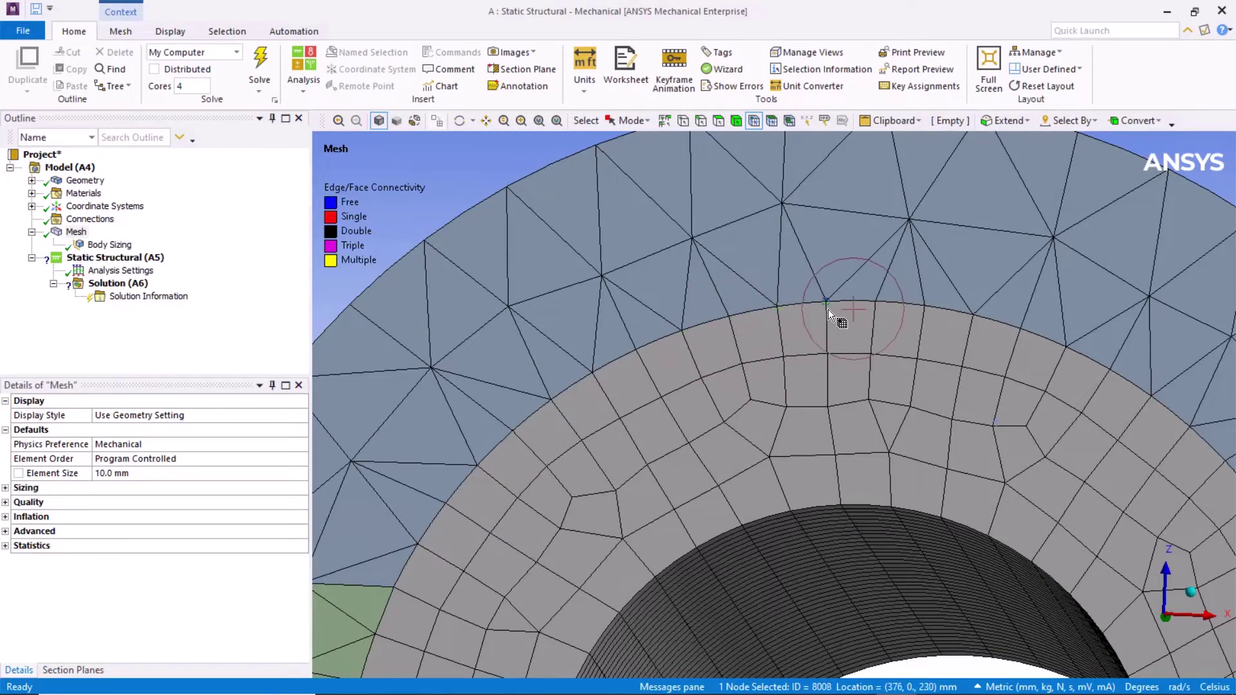
click(873, 305)
click(718, 120)
scroll(792, 342, down, 1)
scroll(793, 348, down, 10)
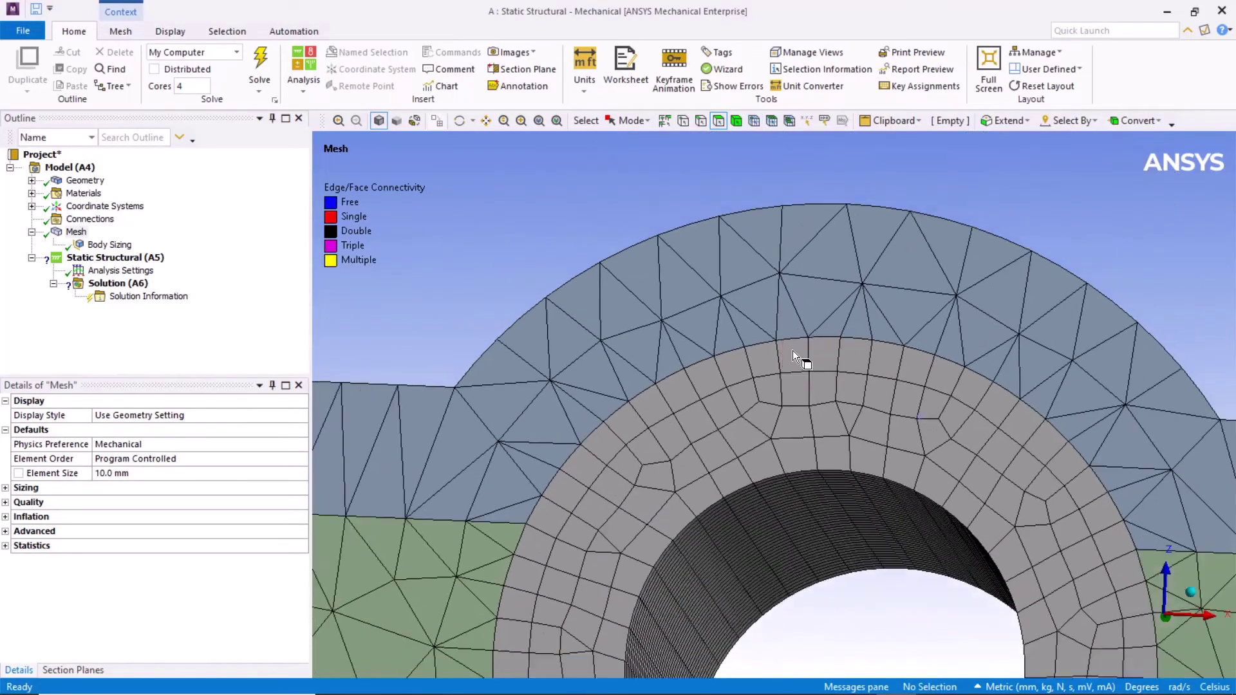
middle_drag(803, 355, 779, 342)
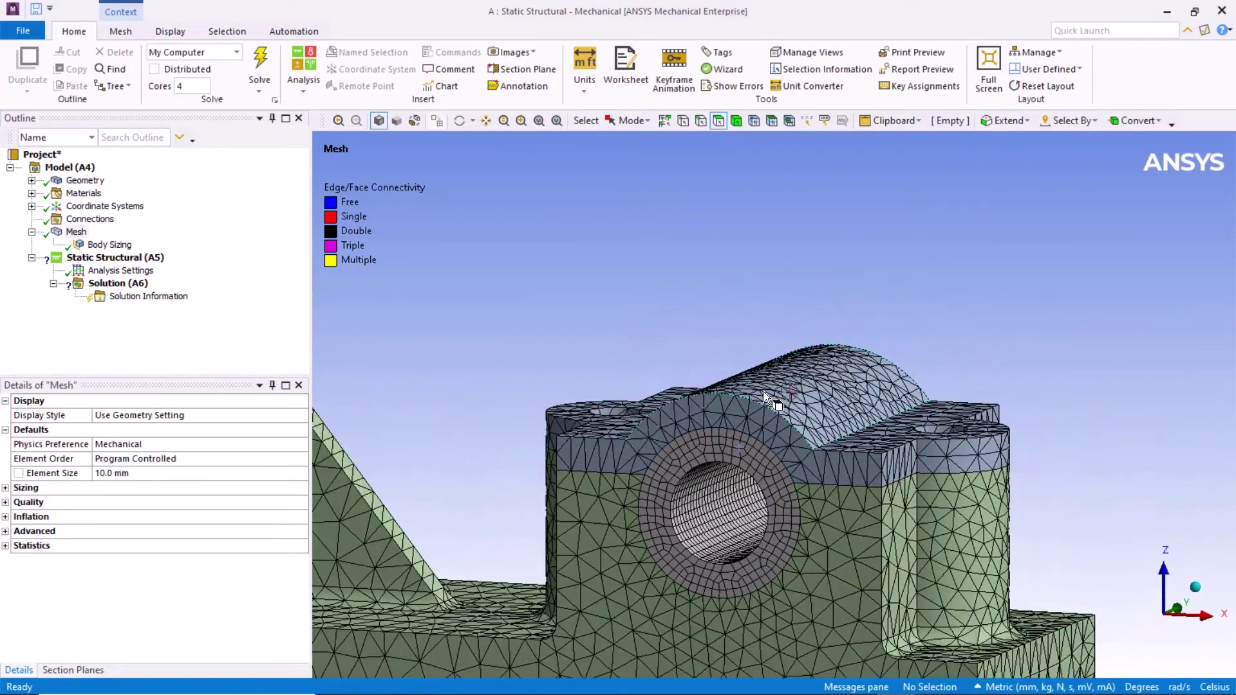
key(F7)
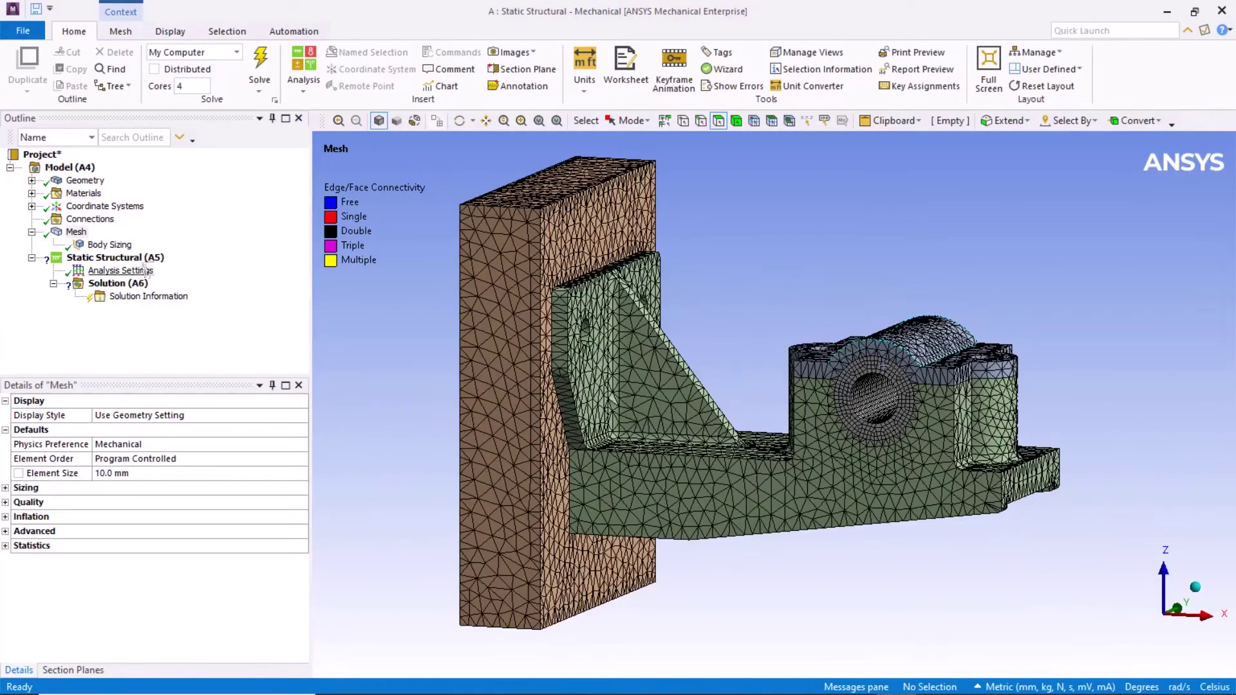
Add a fixed support to the Static Structural analysis, scoped to the back face of the wall.
click(116, 257)
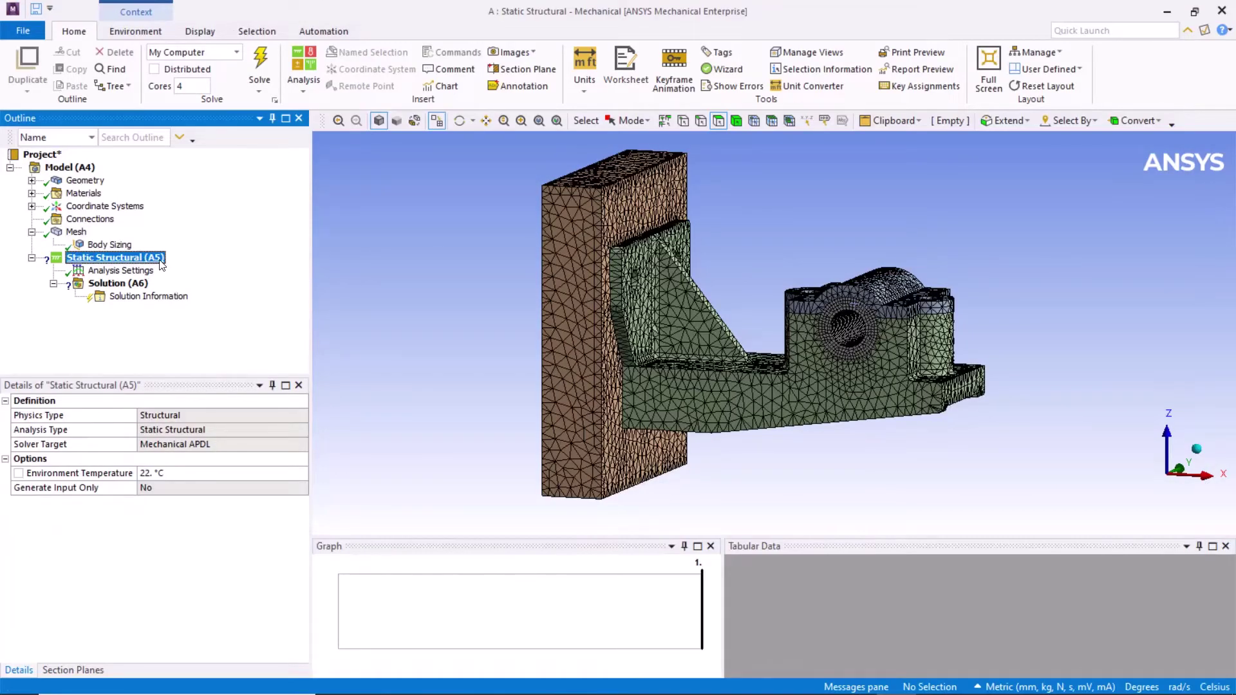
right_click(161, 264)
mouse_move(187, 268)
click(399, 314)
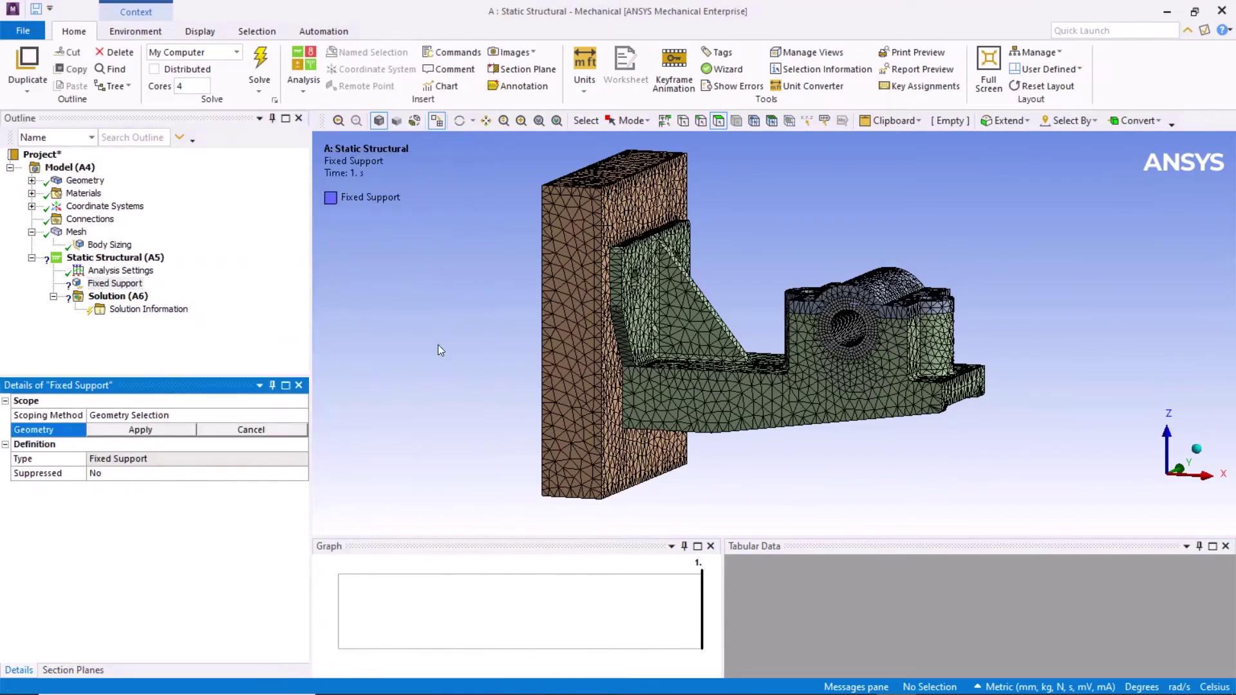
middle_drag(440, 350, 598, 350)
click(610, 284)
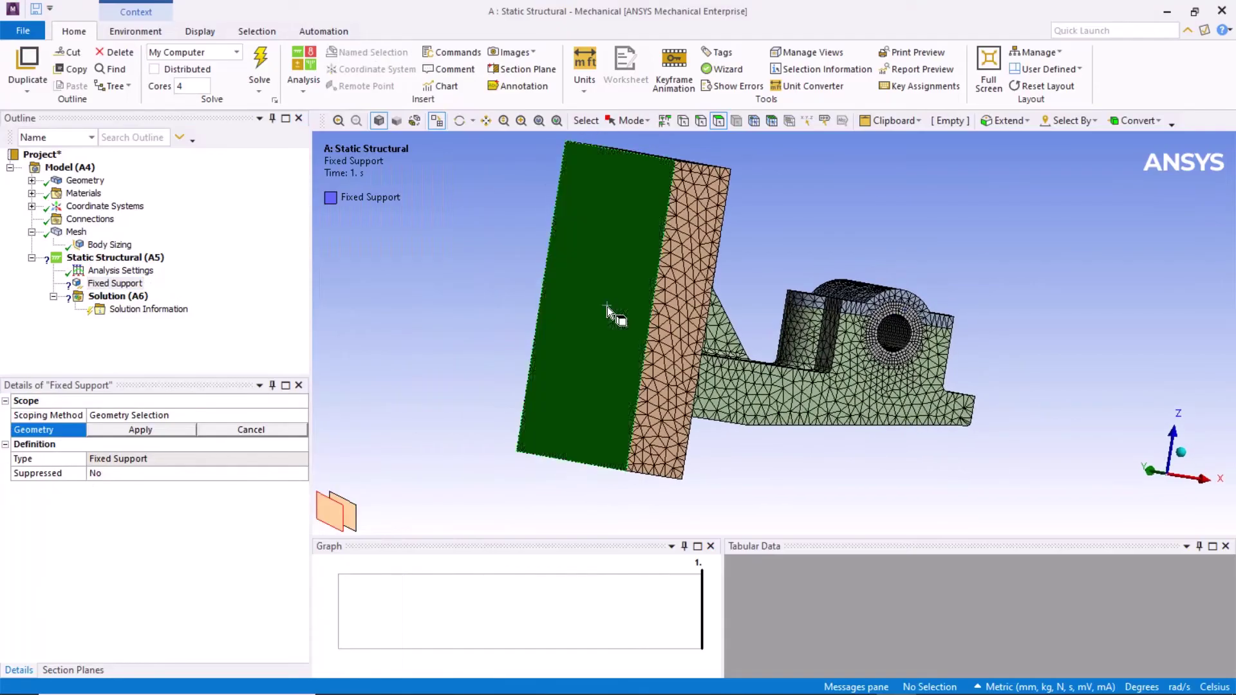
click(183, 430)
Insert a force on the inner cylindrical face of the bearing.
middle_drag(442, 305, 360, 323)
click(859, 338)
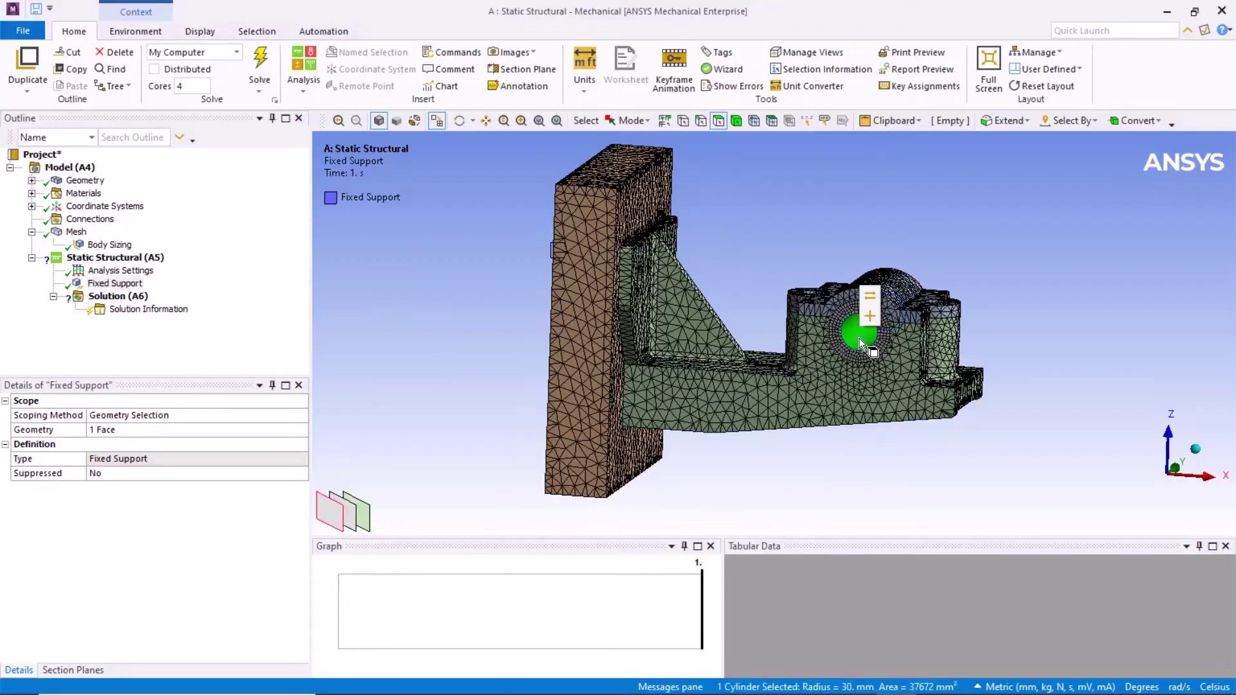
right_click(859, 338)
mouse_move(898, 304)
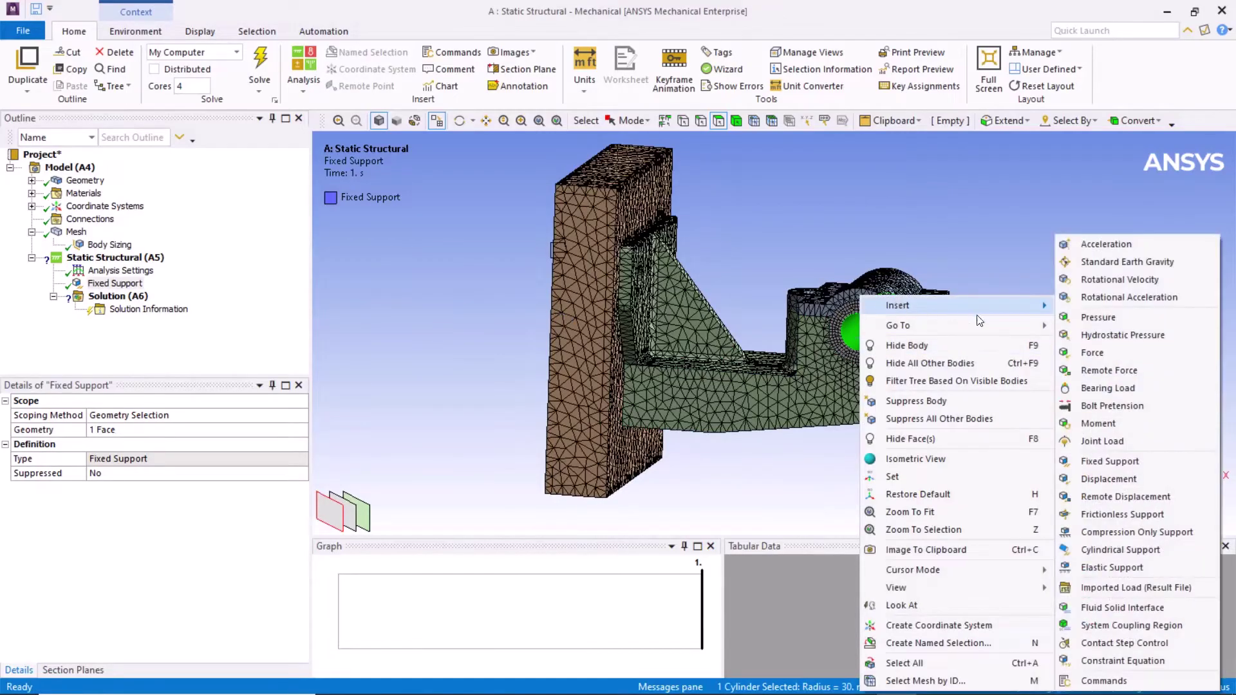
click(1134, 353)
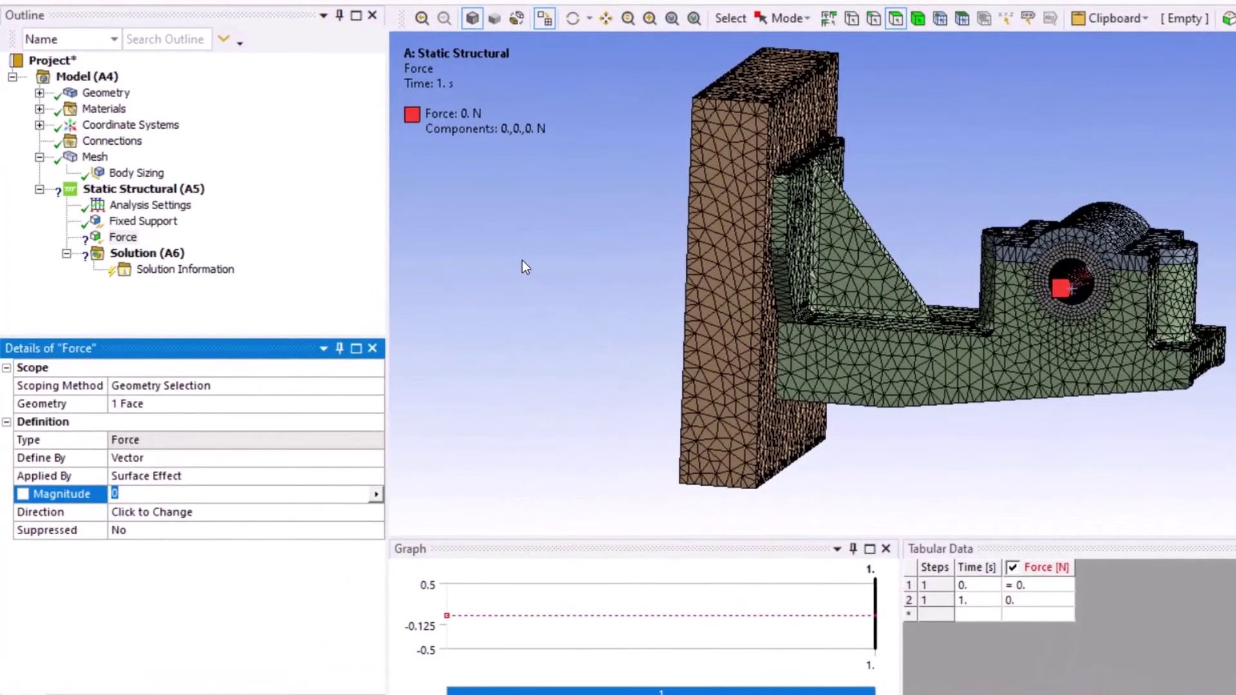
Define the force by components with a Z component of -100 N.
click(160, 456)
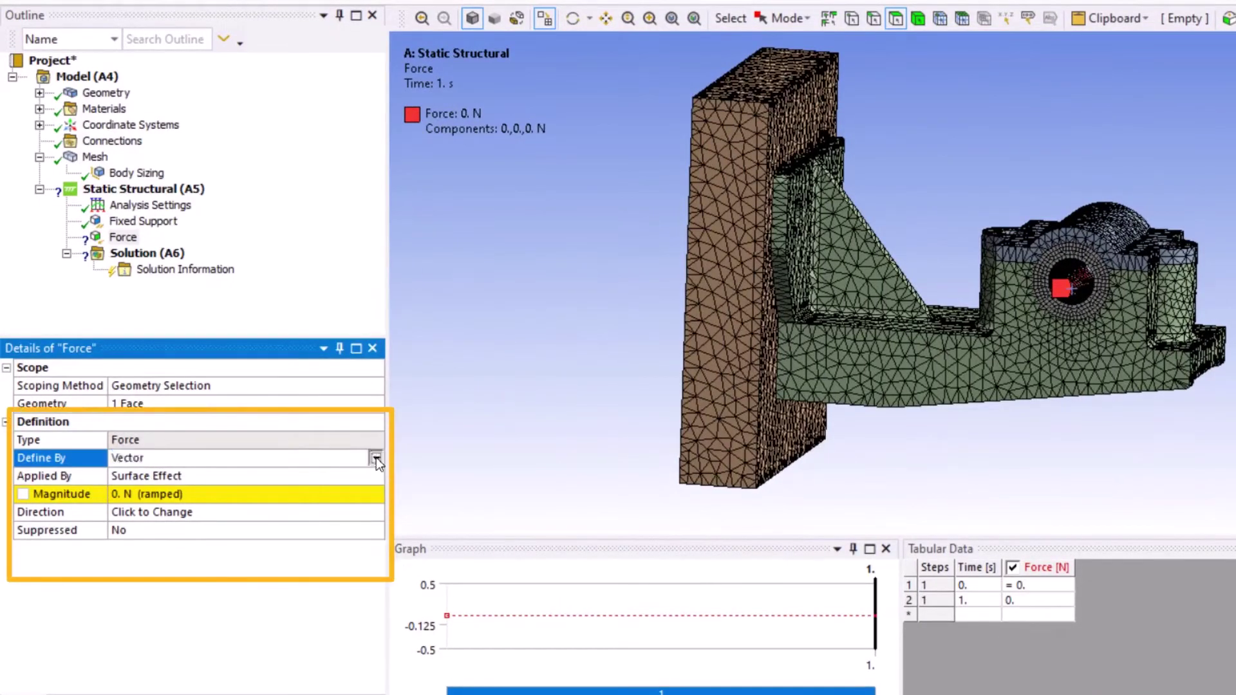
click(376, 458)
click(335, 473)
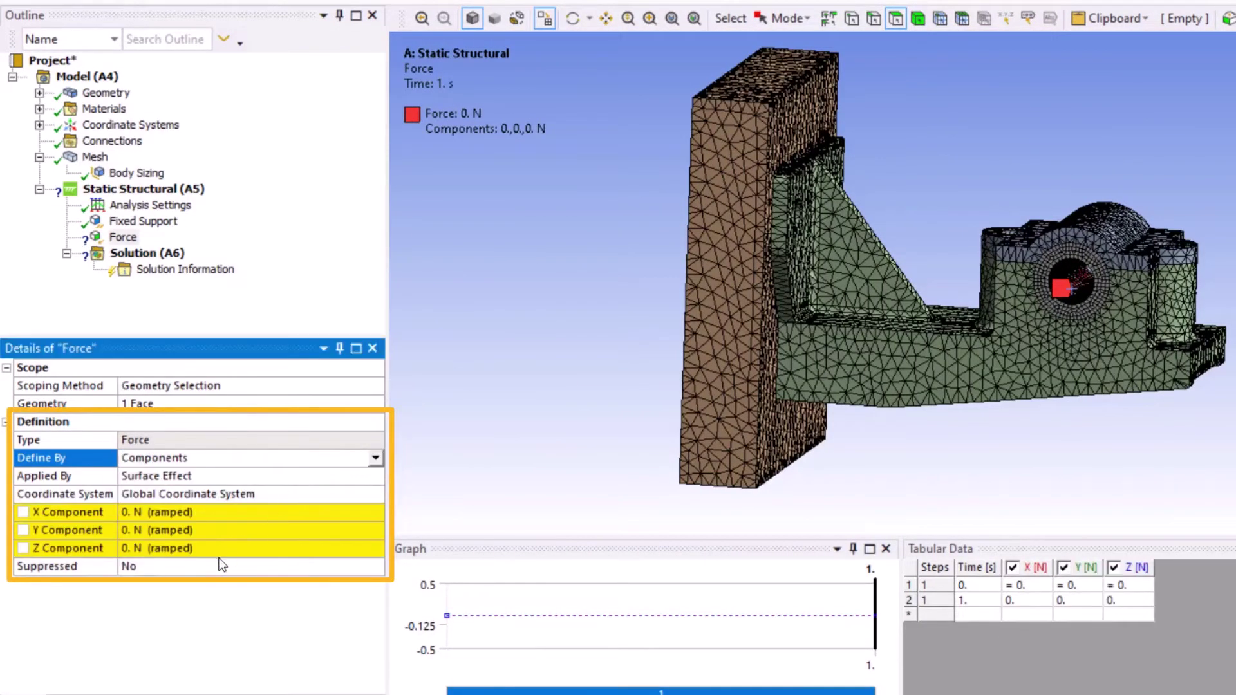
click(219, 547)
text(-100)
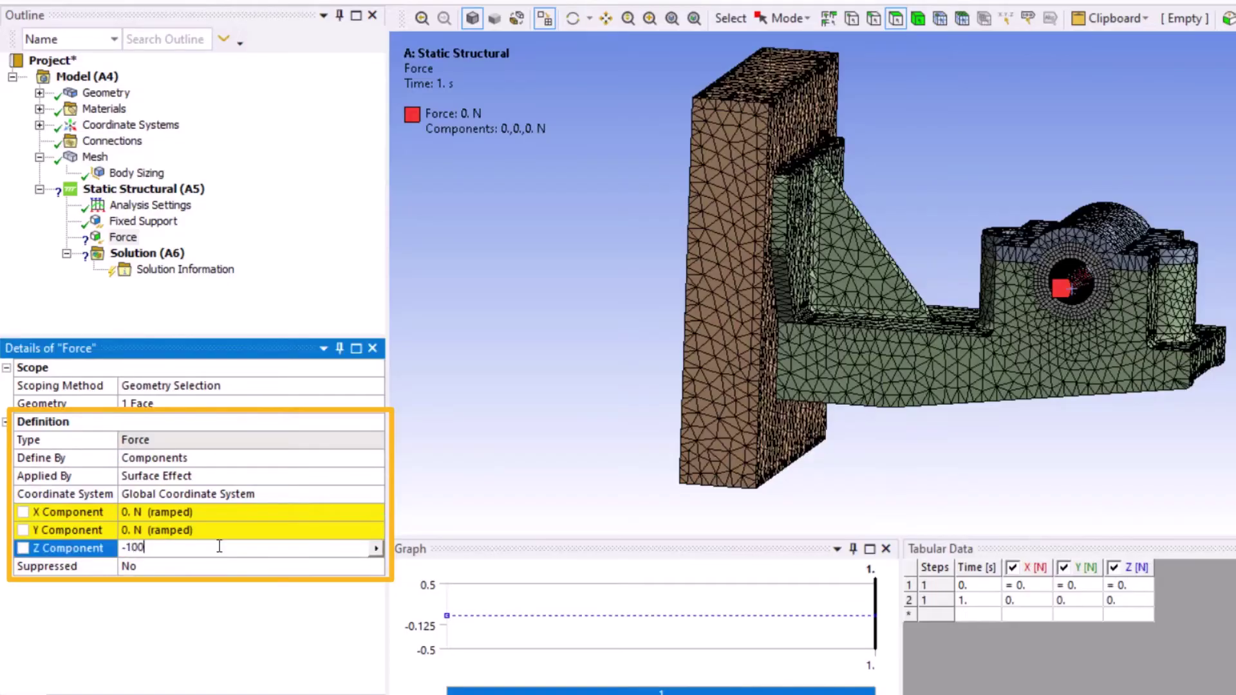
key(Return)
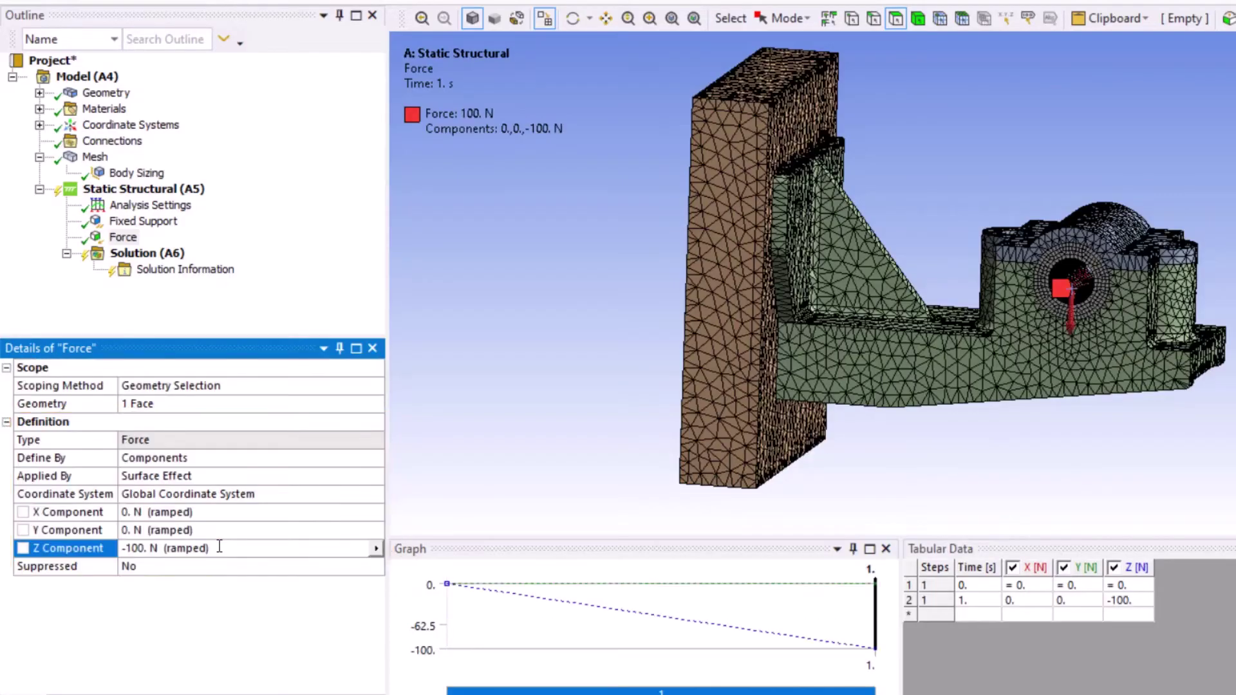
Add a total deformation result to the Solution.
click(142, 254)
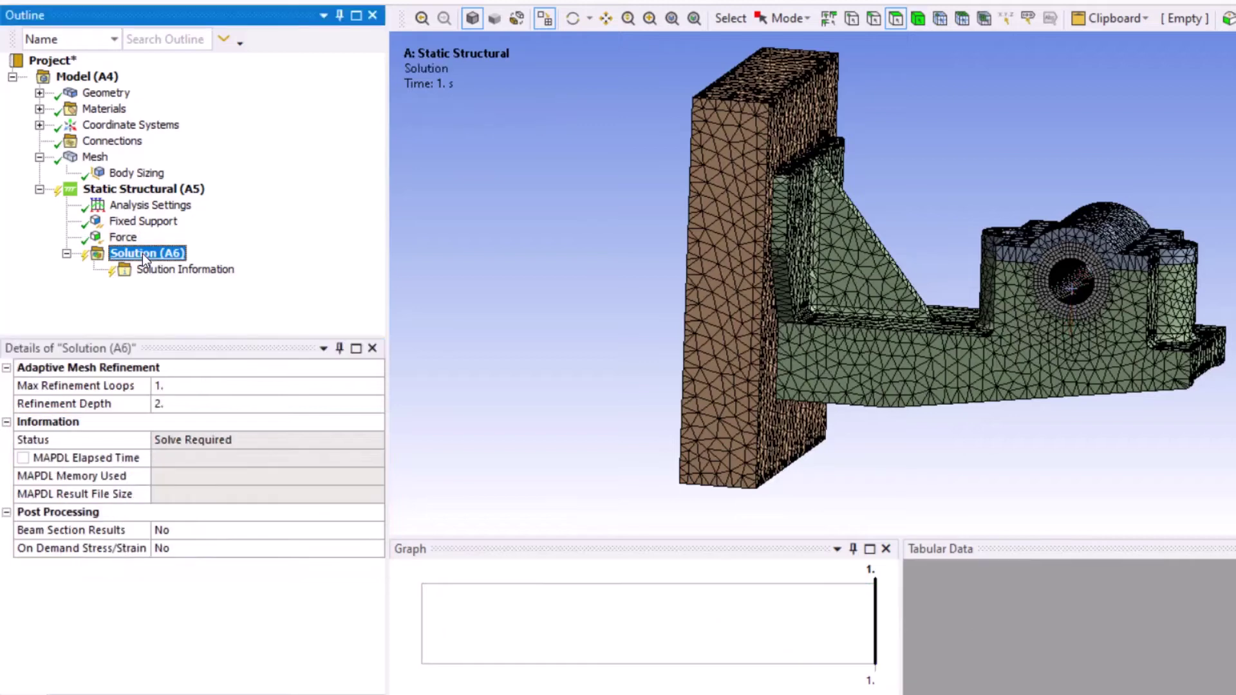
right_click(142, 253)
mouse_move(171, 265)
mouse_move(439, 268)
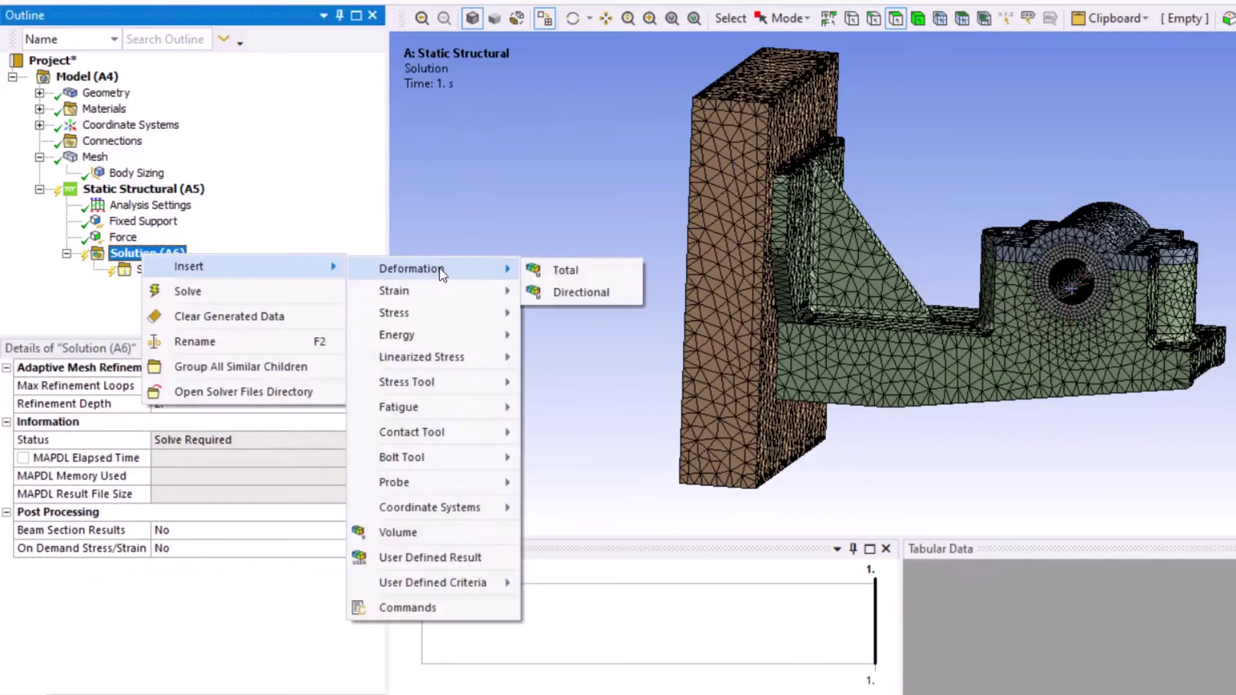
click(559, 267)
Add an equivalent (von-Mises) stress result to the Solution and solve the static structural analysis.
right_click(144, 254)
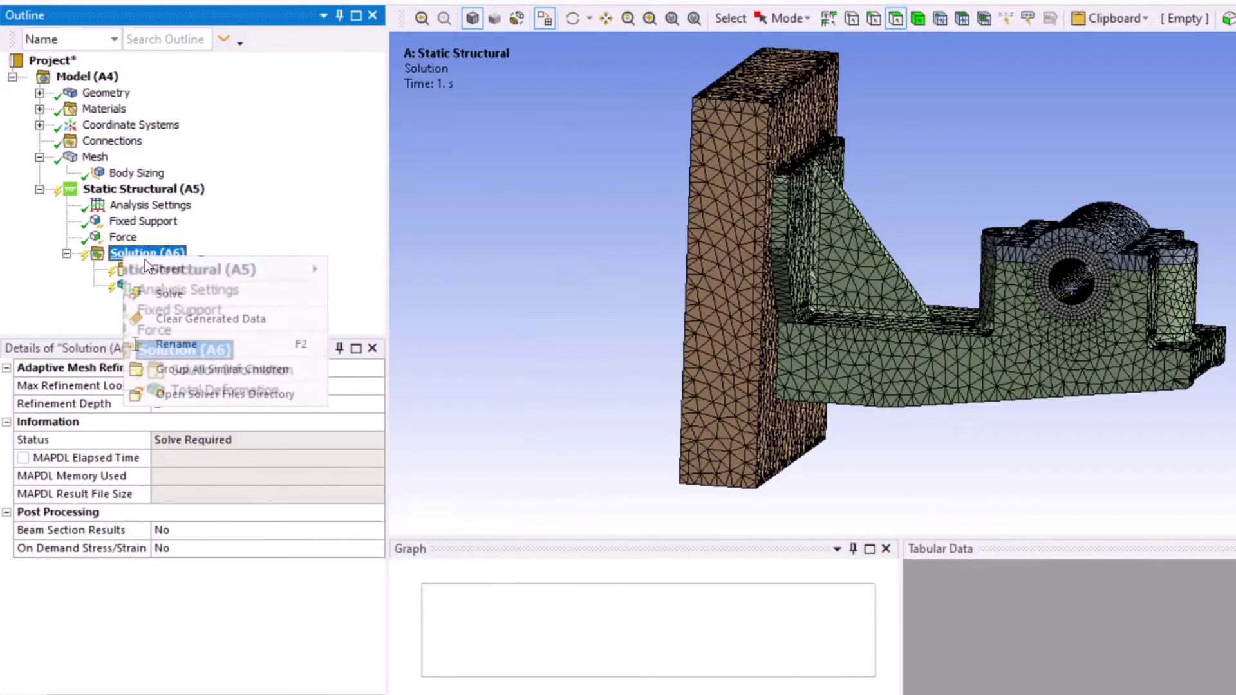
mouse_move(309, 269)
mouse_move(389, 316)
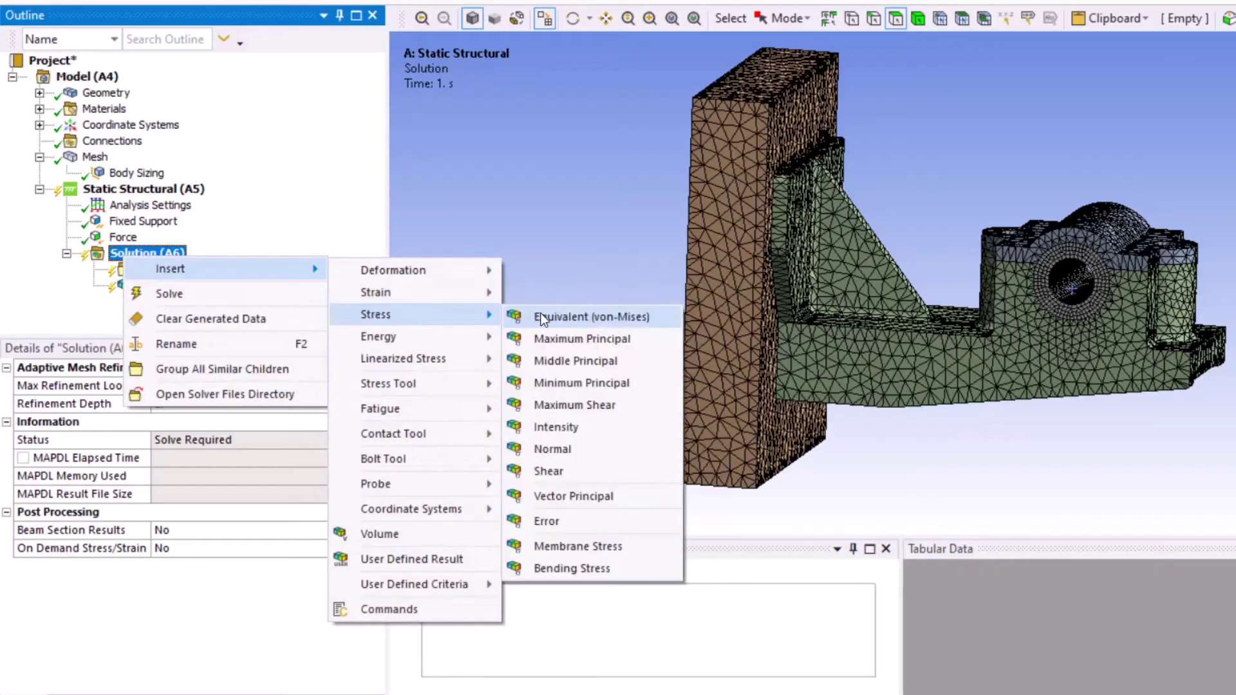
click(543, 318)
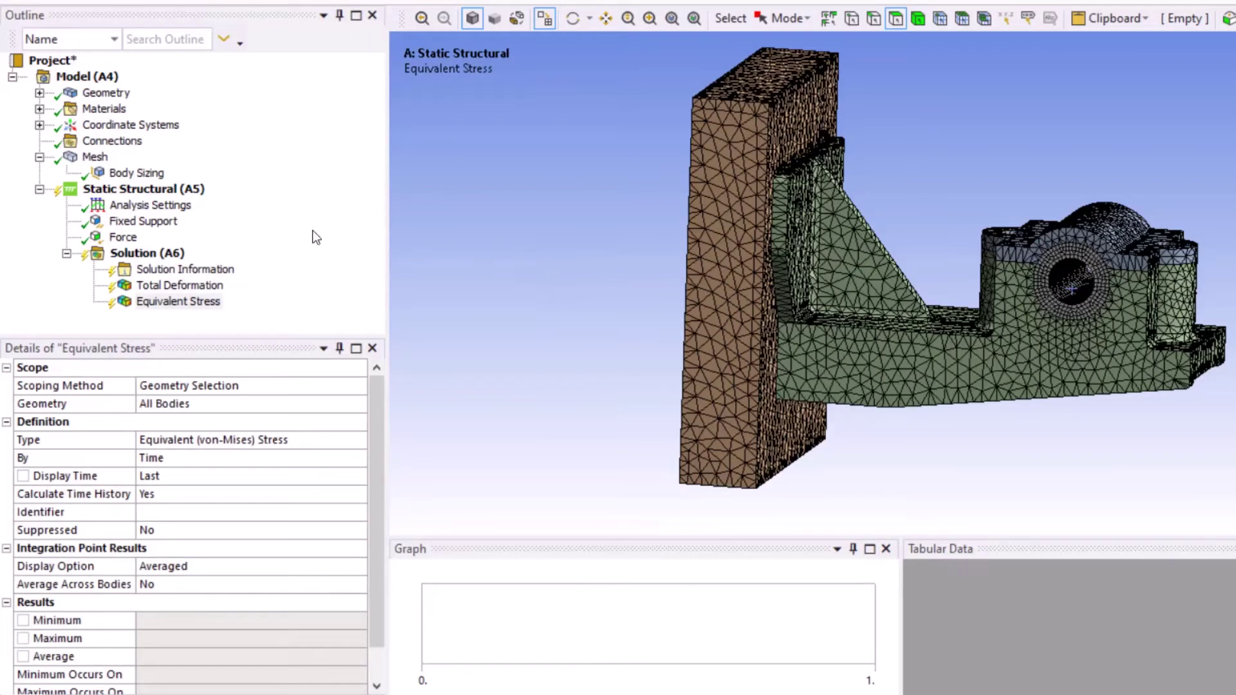
click(147, 253)
right_click(171, 255)
click(214, 289)
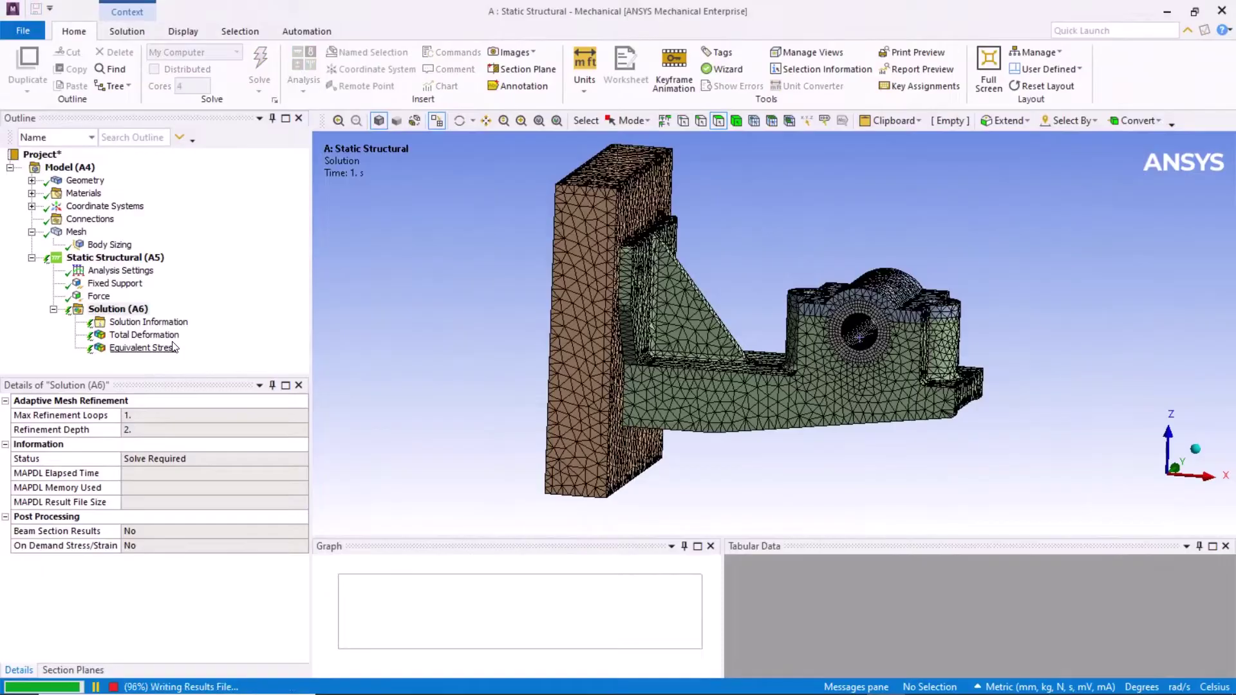
Review the total deformation and equivalent stress results, examining the stress contours across the bracket-to-wall interface up close.
click(160, 338)
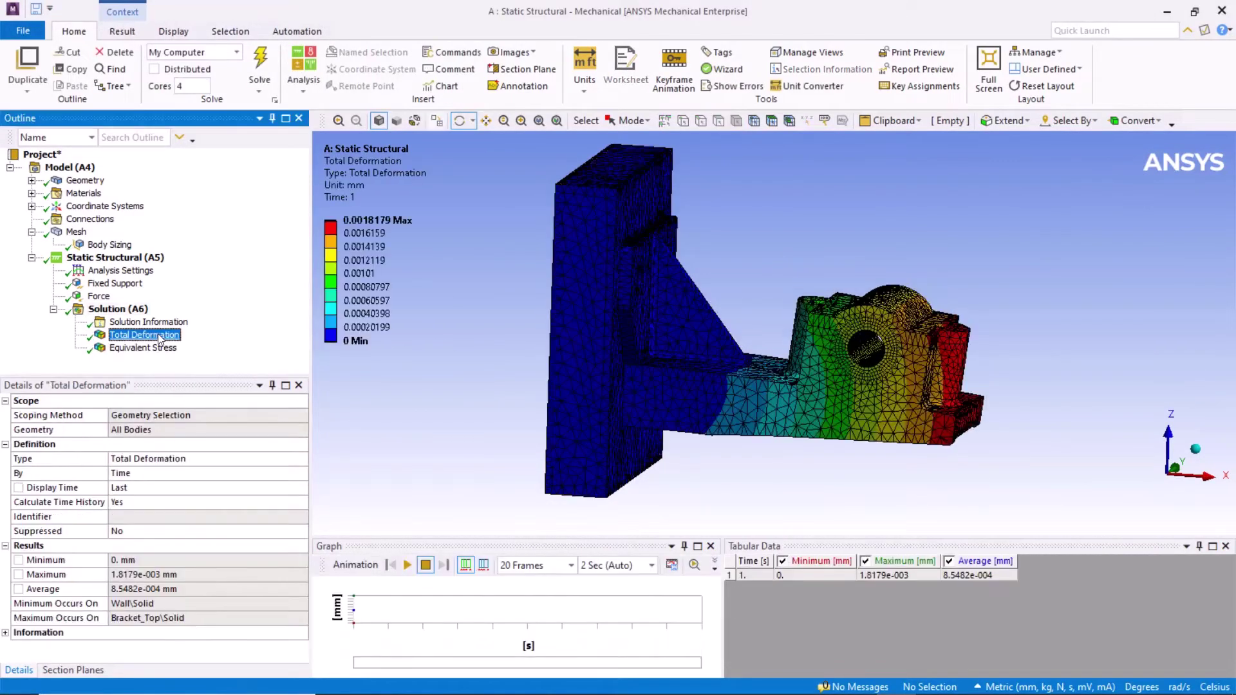
click(117, 32)
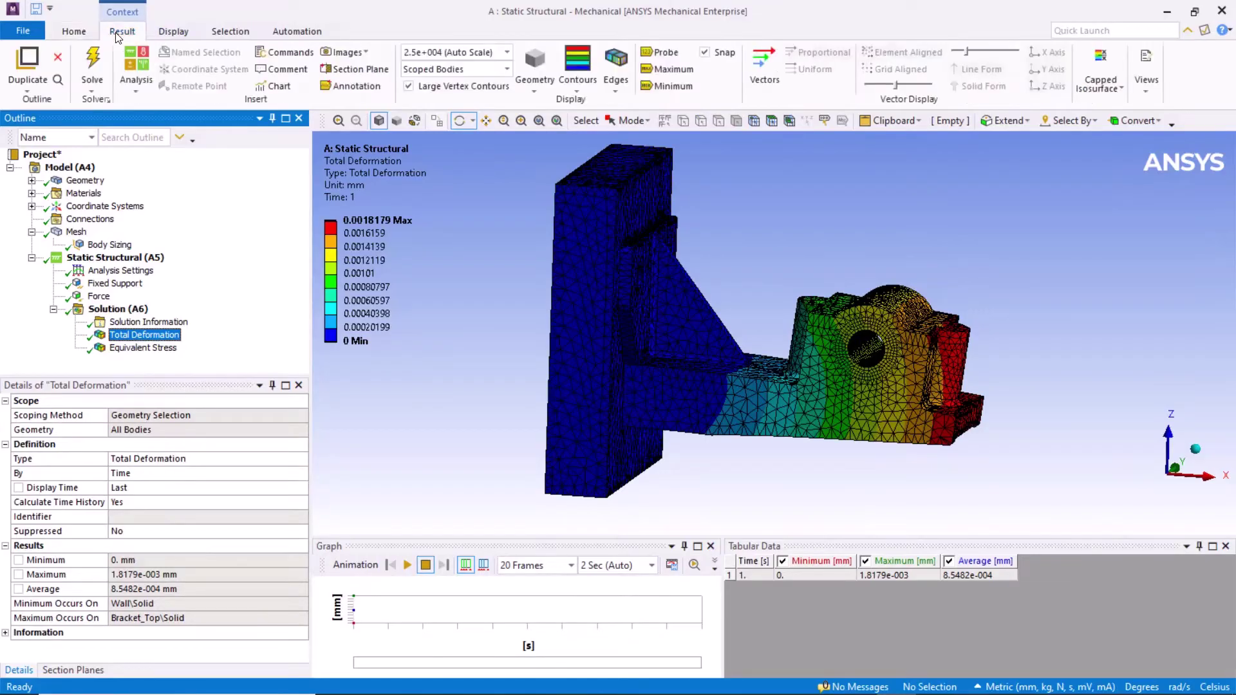
click(672, 58)
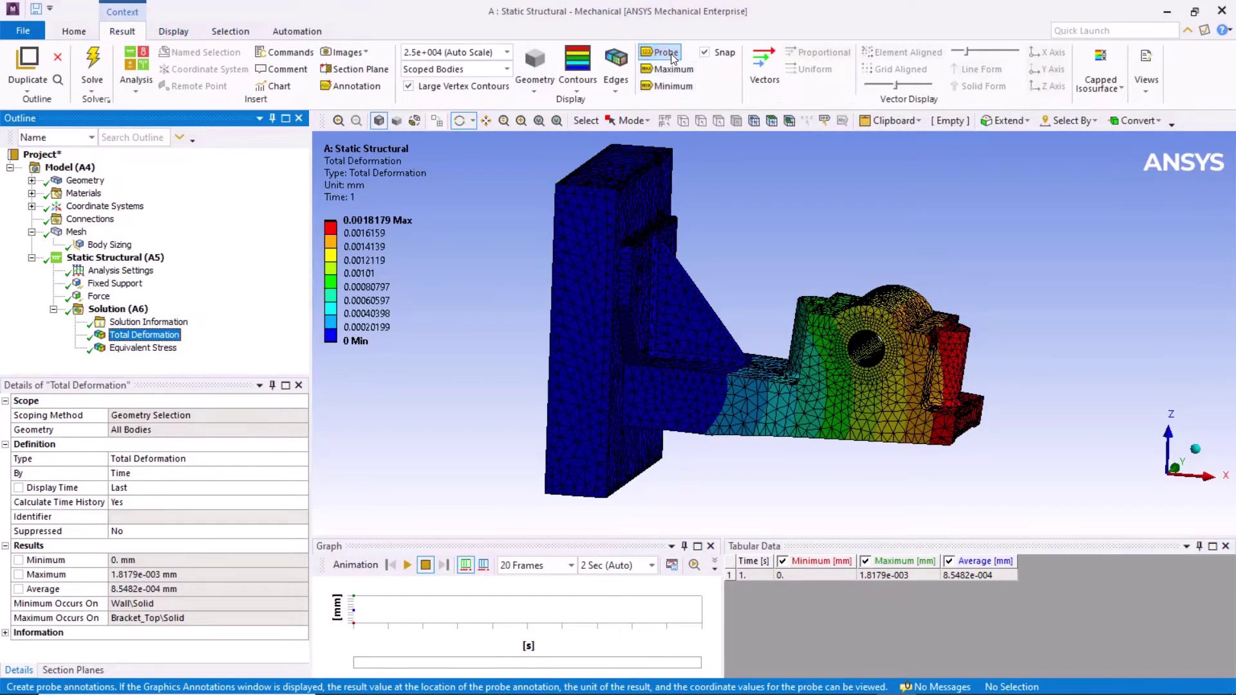
click(138, 349)
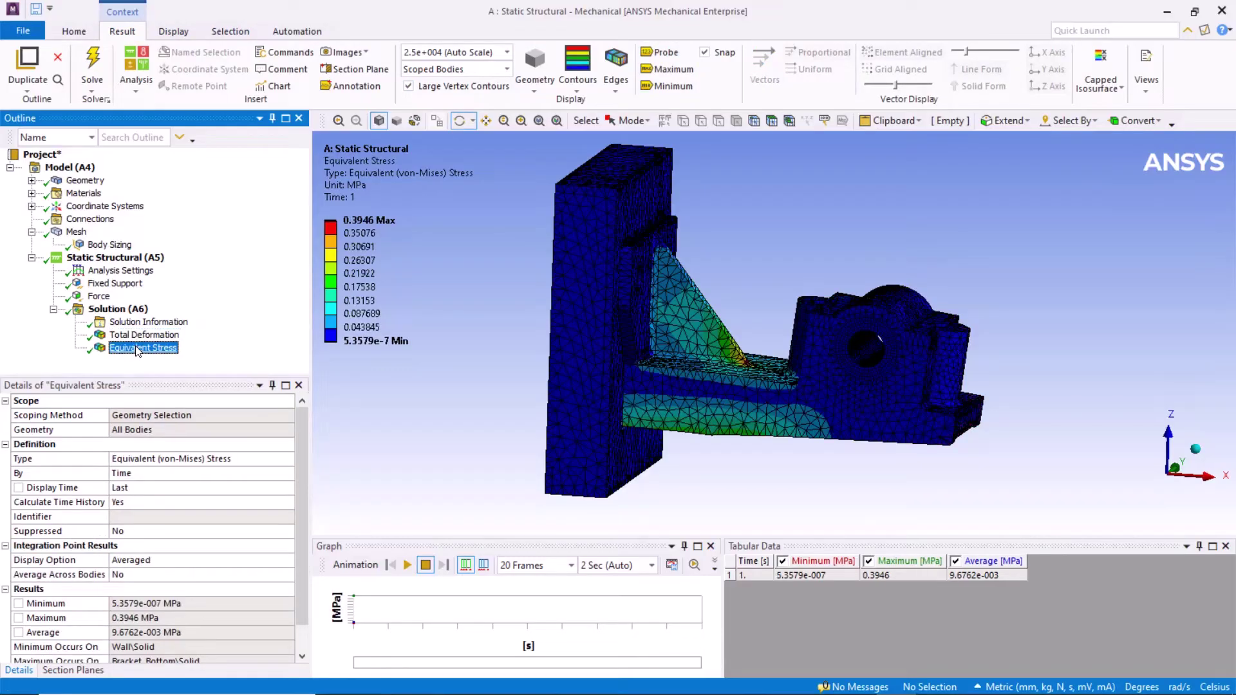
drag(776, 451, 664, 420)
scroll(665, 426, up, 5)
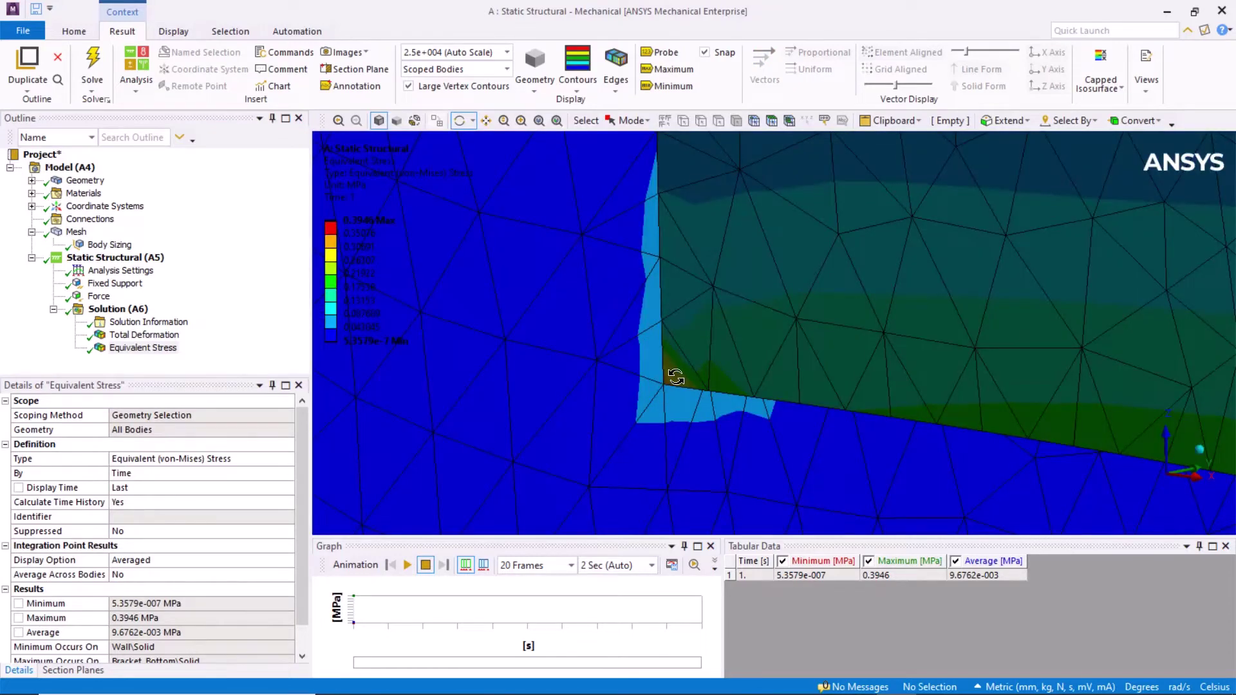
scroll(668, 337, up, 1)
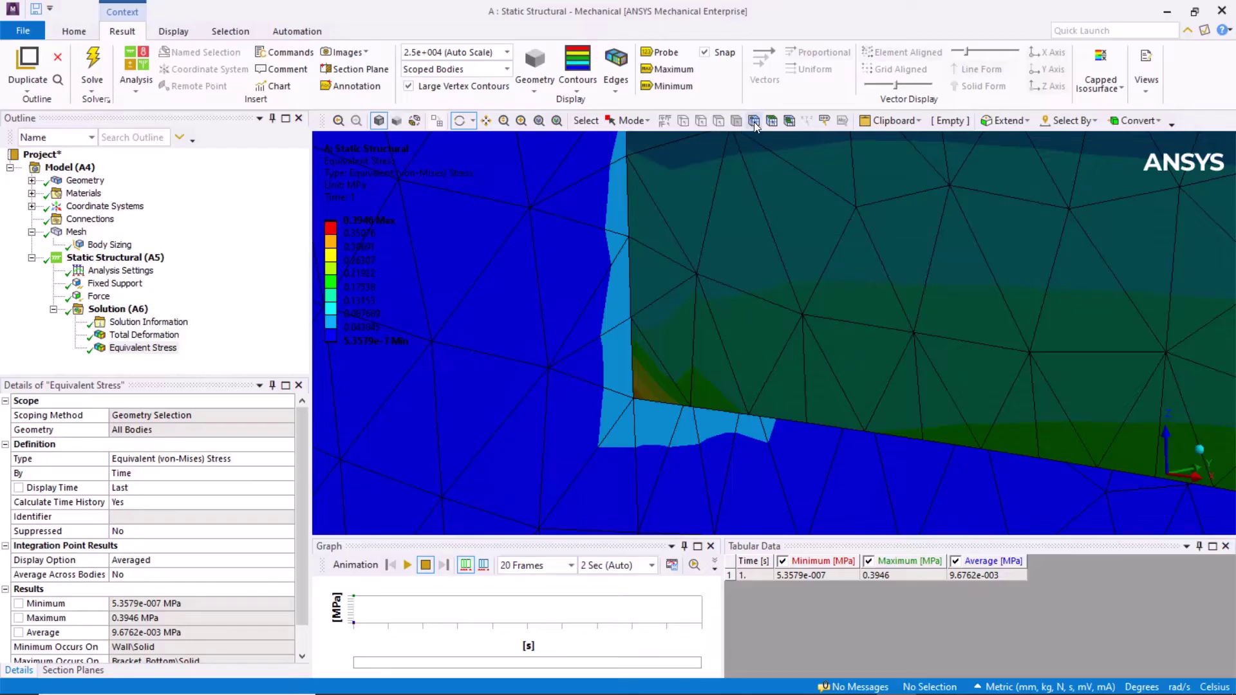
click(660, 52)
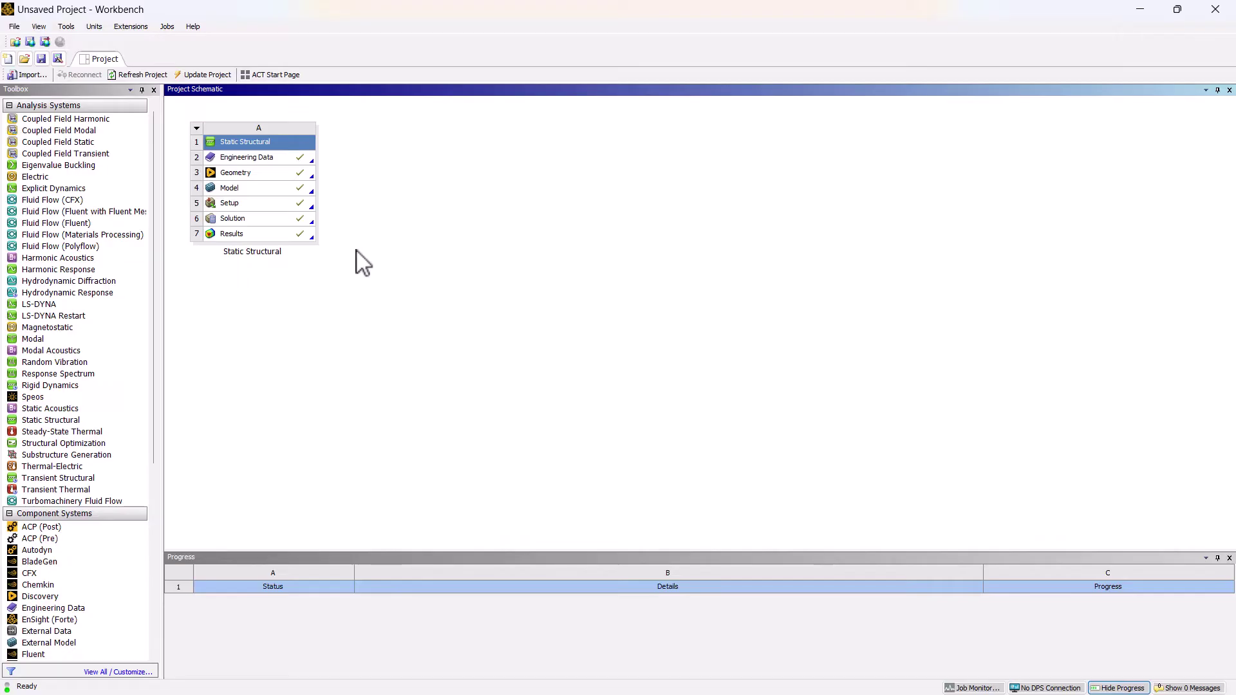
In Workbench, add a standalone Static Structural system below the existing one, naming the original Shared Topology and the new one Contacts.
drag(89, 419, 245, 276)
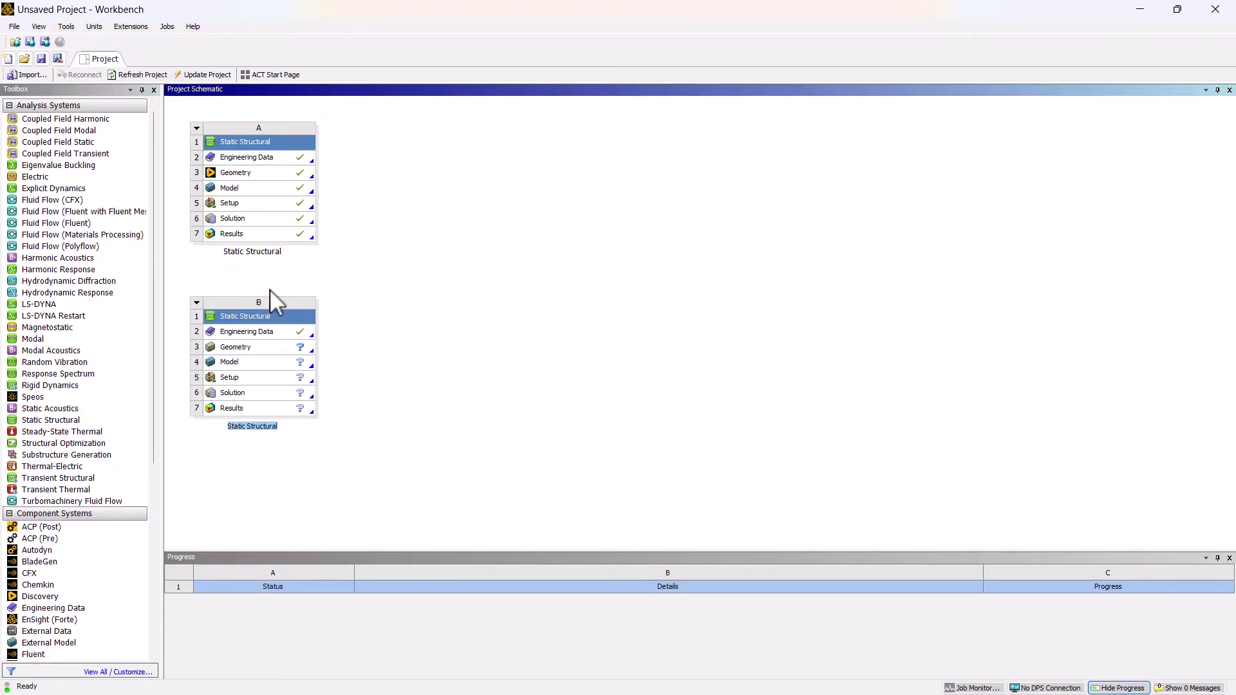
click(379, 327)
double_click(258, 253)
text(Shared Topology)
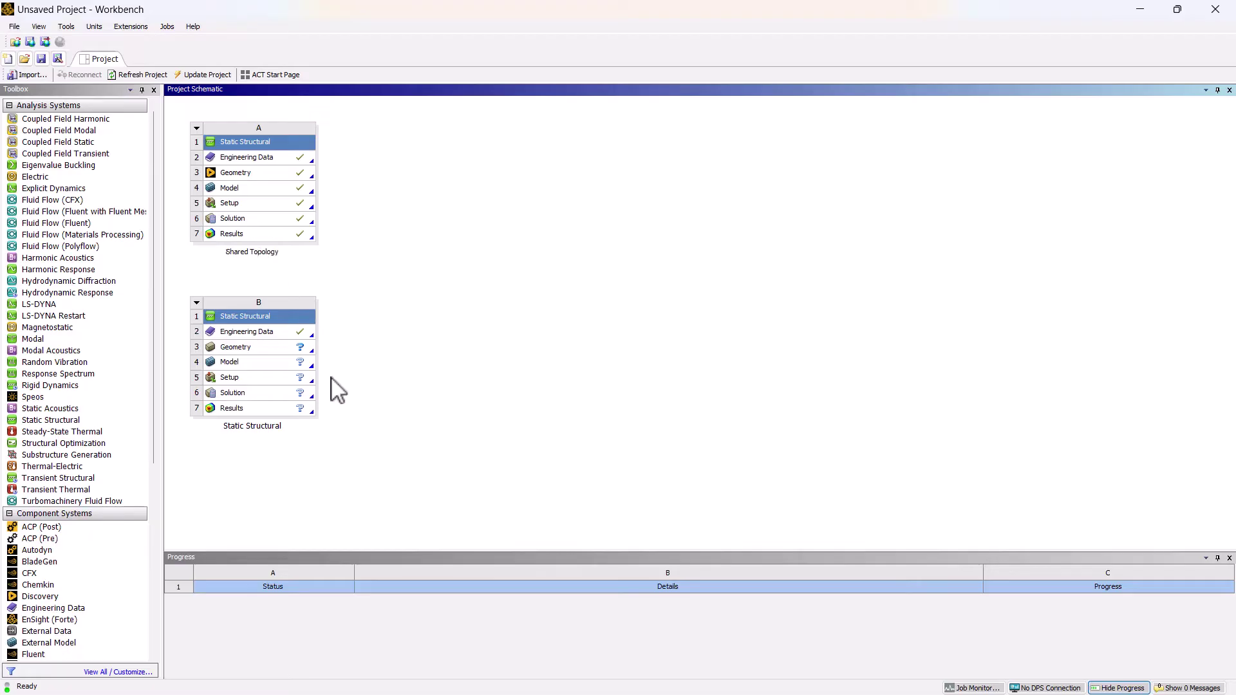
double_click(268, 427)
text(Contacts)
click(542, 372)
Import Bracket_2.scdoc as the Contacts system's geometry and open its model in Mechanical.
click(299, 348)
right_click(298, 347)
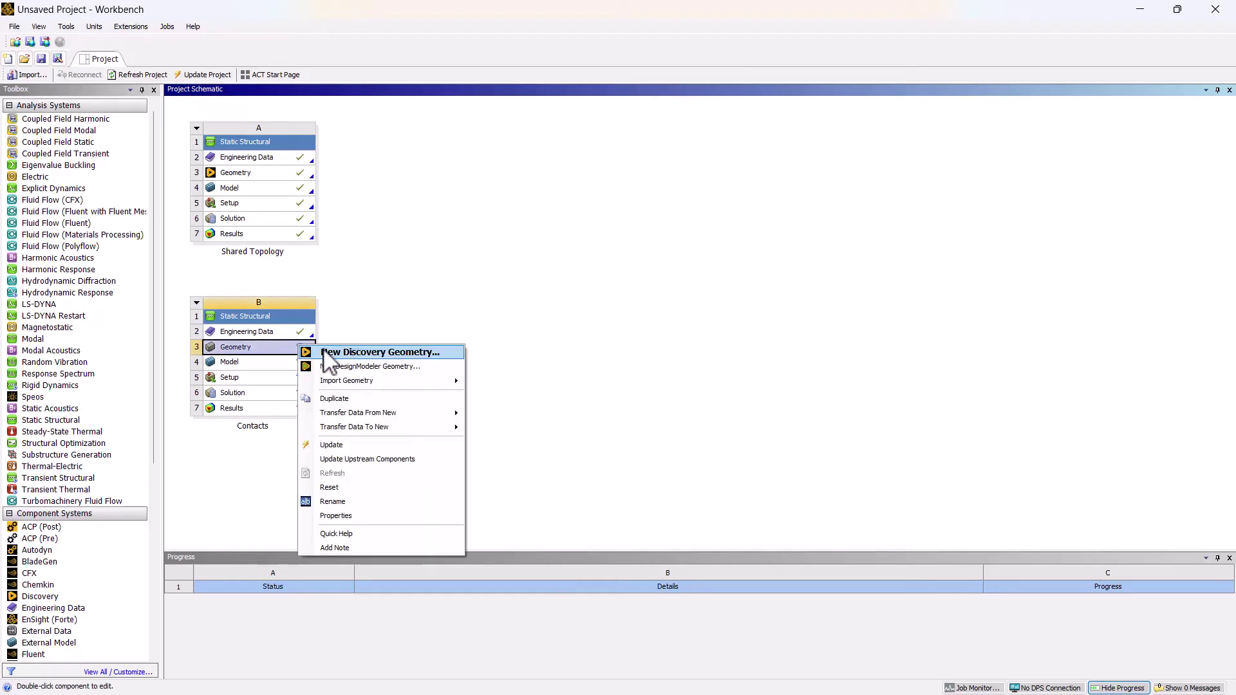
mouse_move(360, 380)
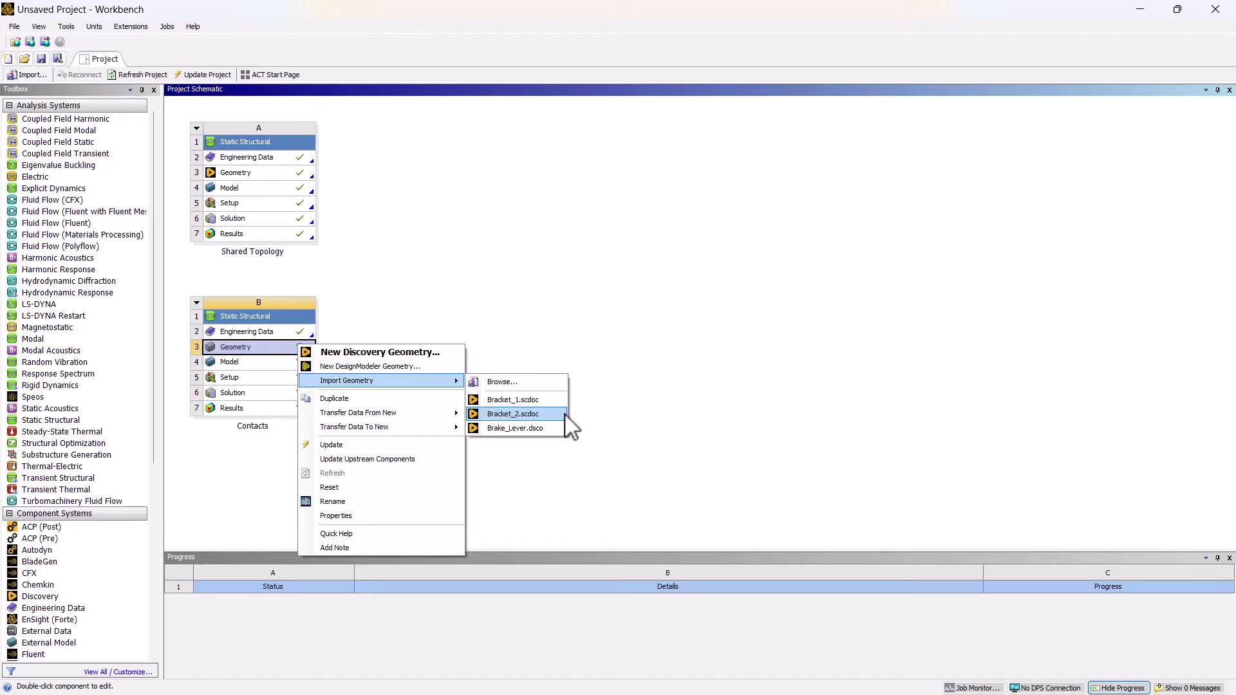
click(522, 414)
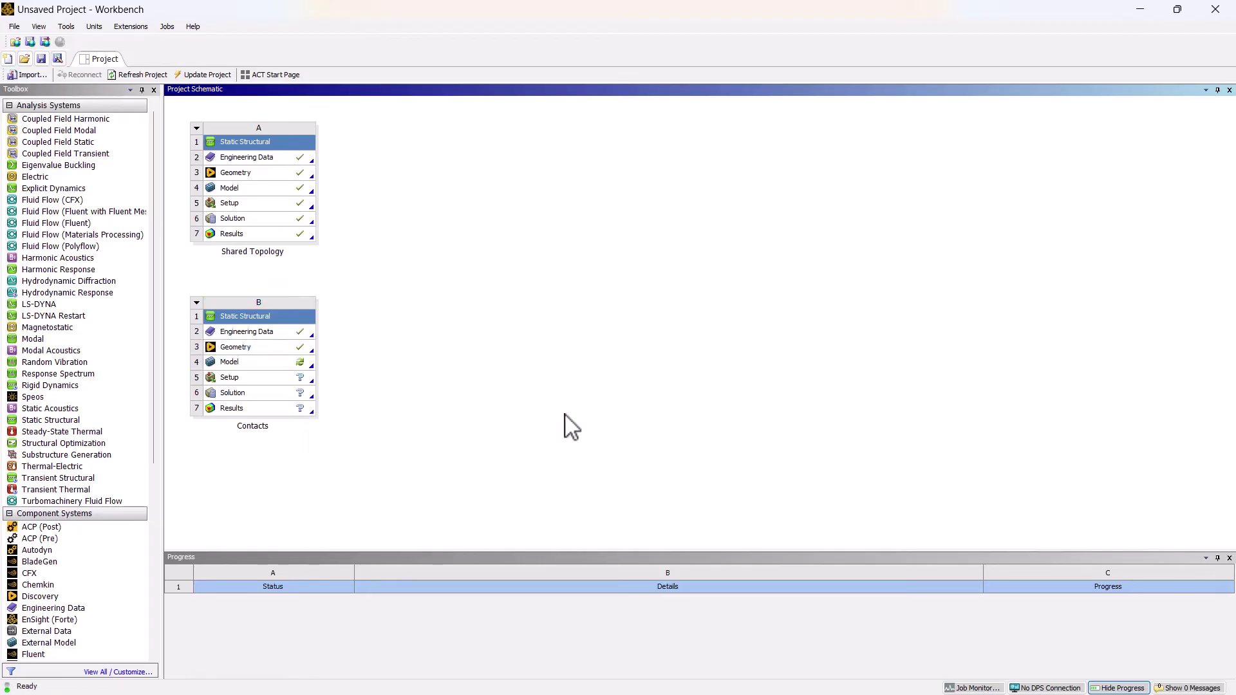
double_click(294, 365)
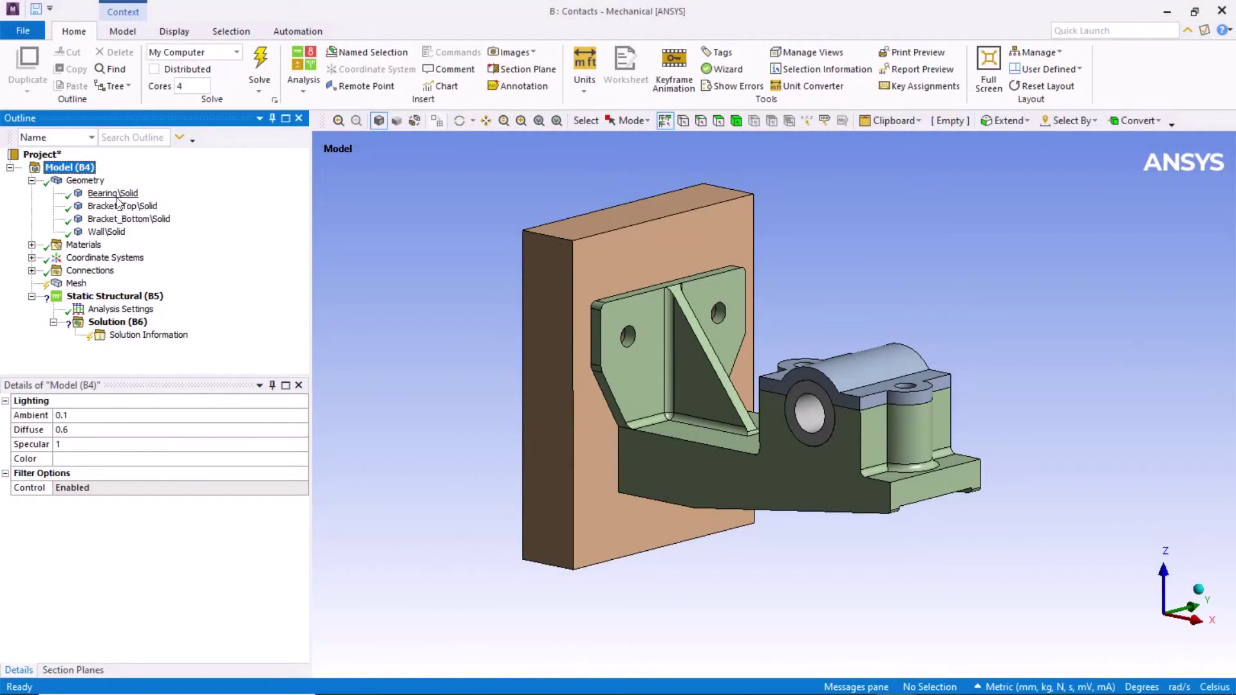
click(423, 268)
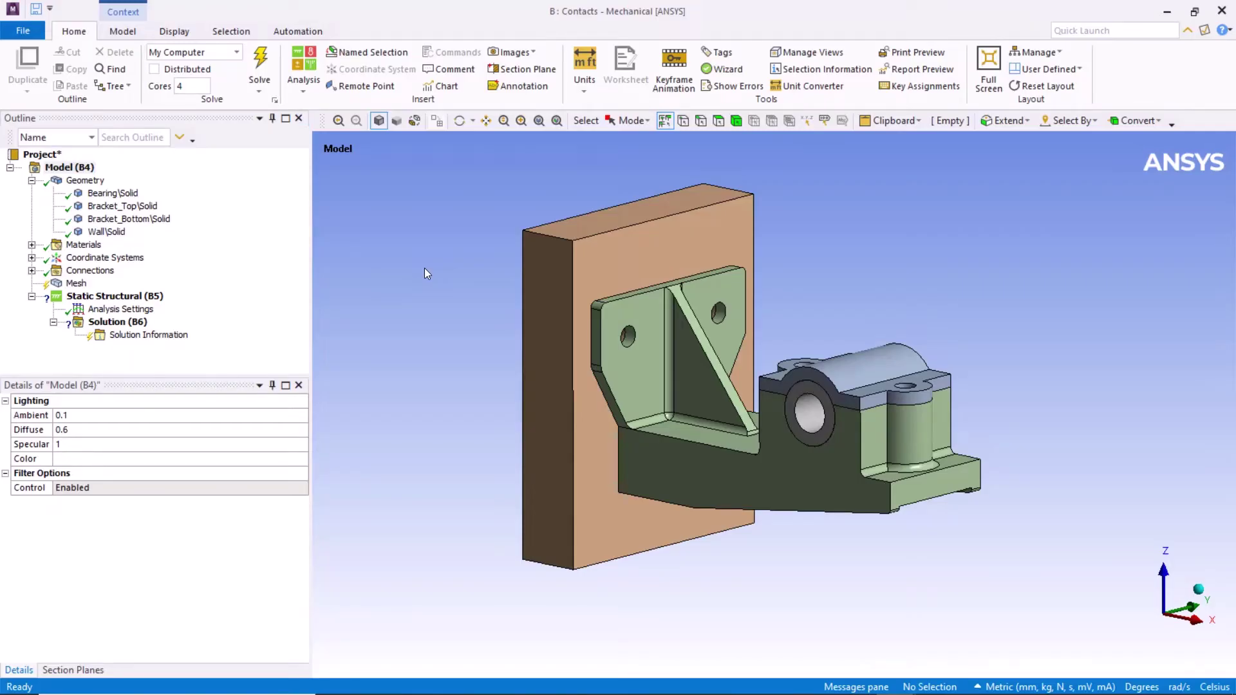
Collapse the Geometry branch and color the model's edges by connectivity.
click(31, 180)
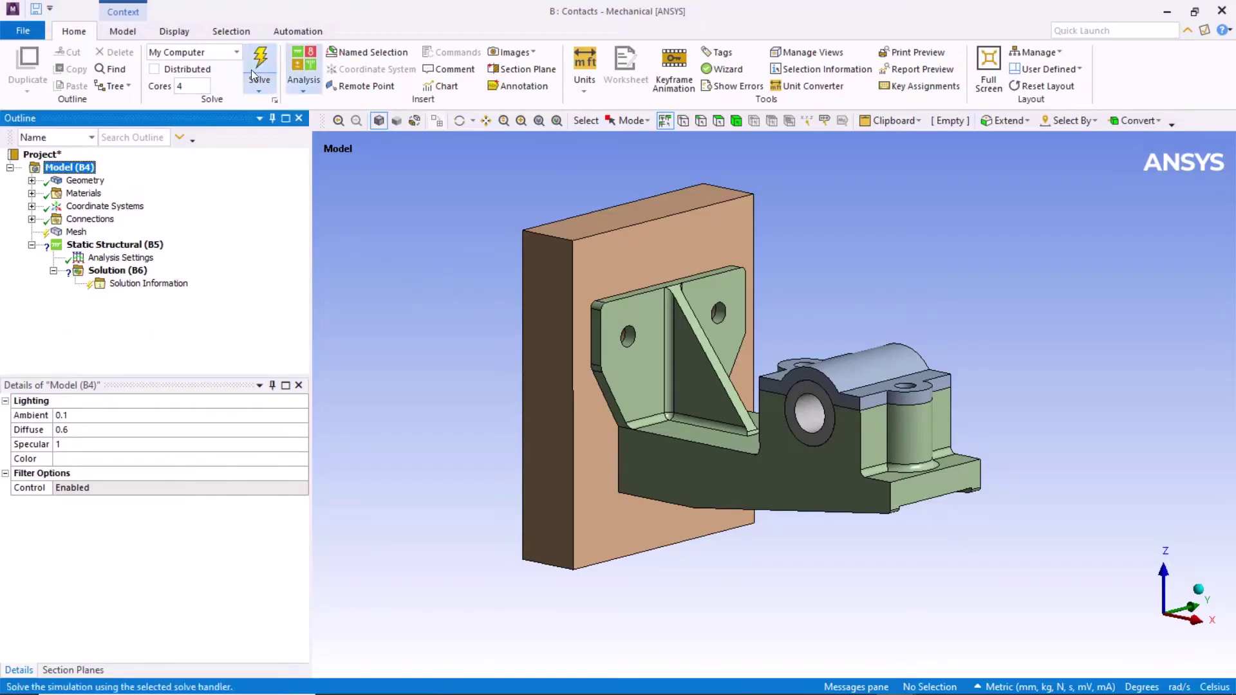
click(175, 31)
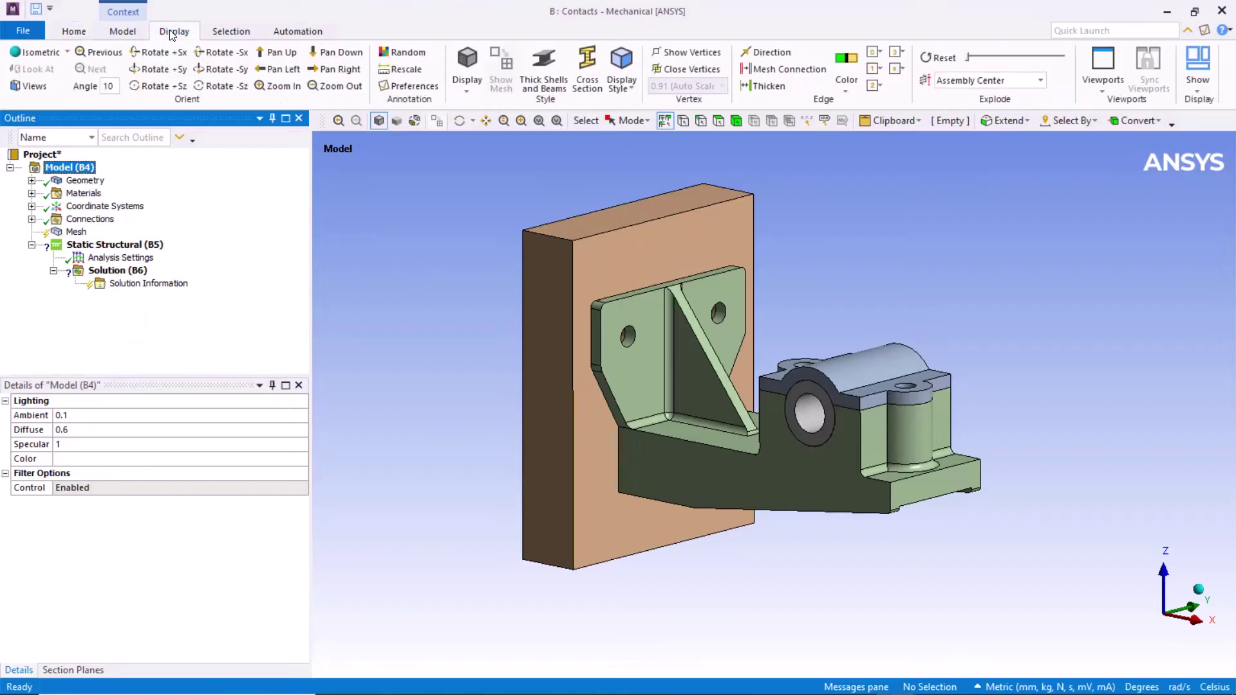
click(845, 92)
click(865, 122)
click(466, 278)
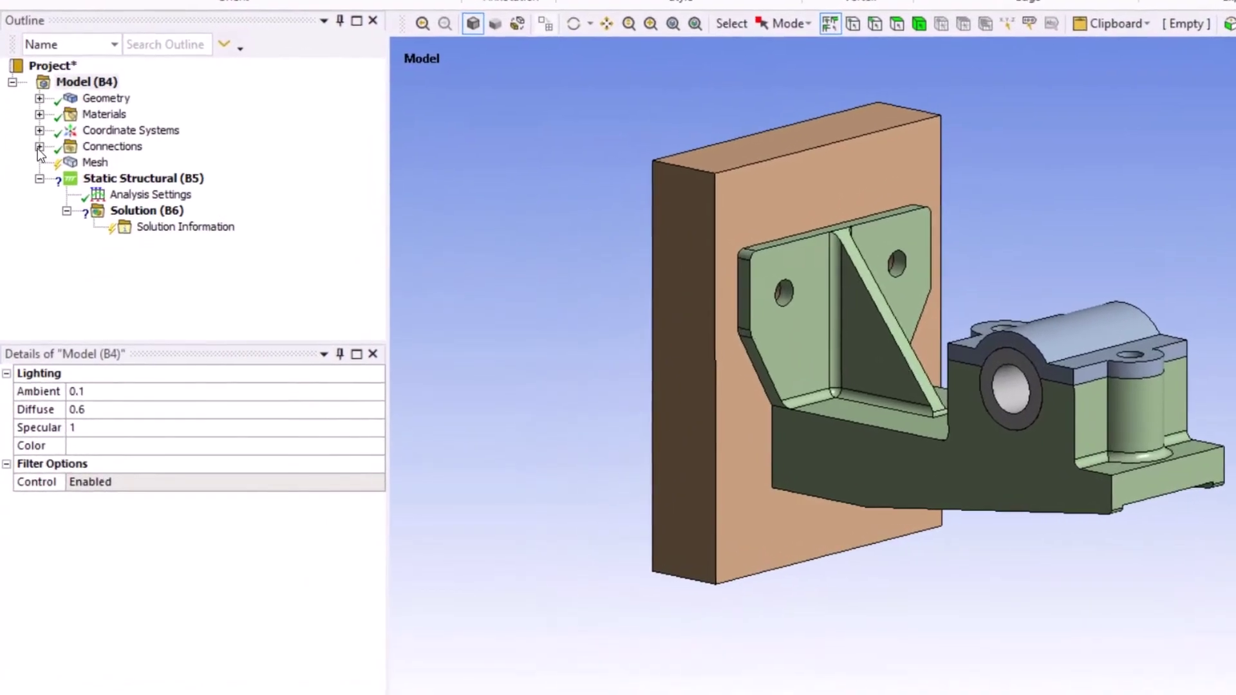
Expand the model's Connections down to the individual contact regions and review the Contacts group's auto-detection settings.
click(38, 148)
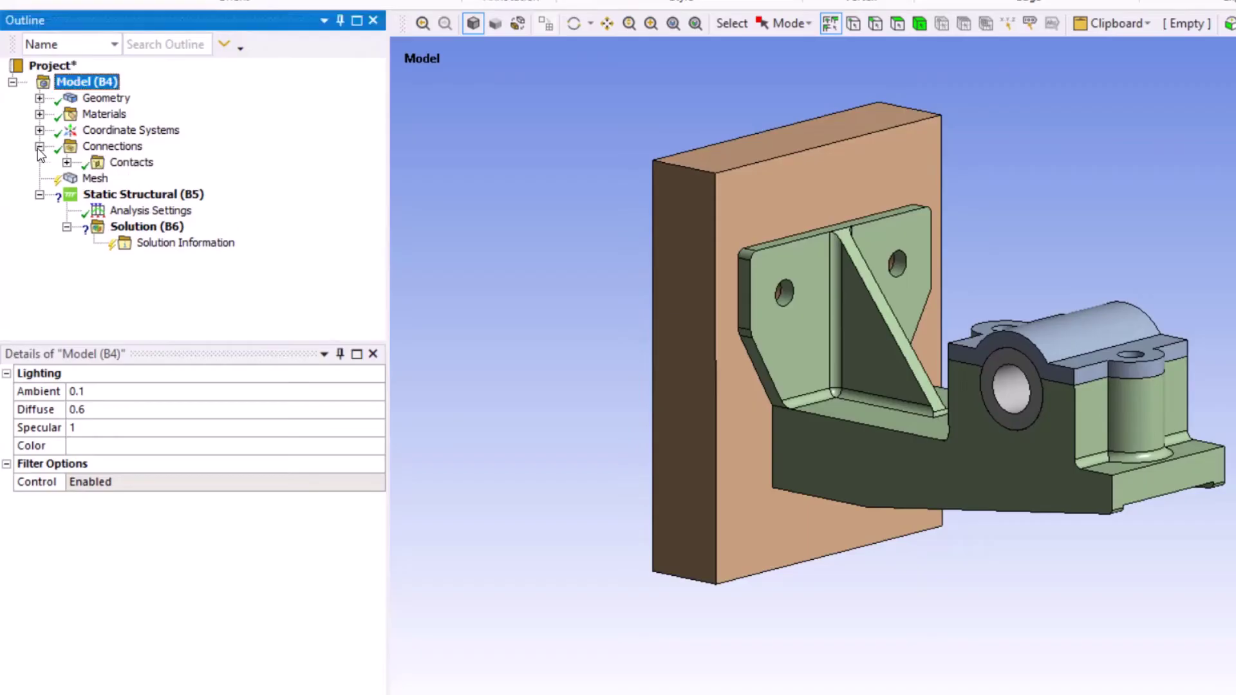
click(66, 163)
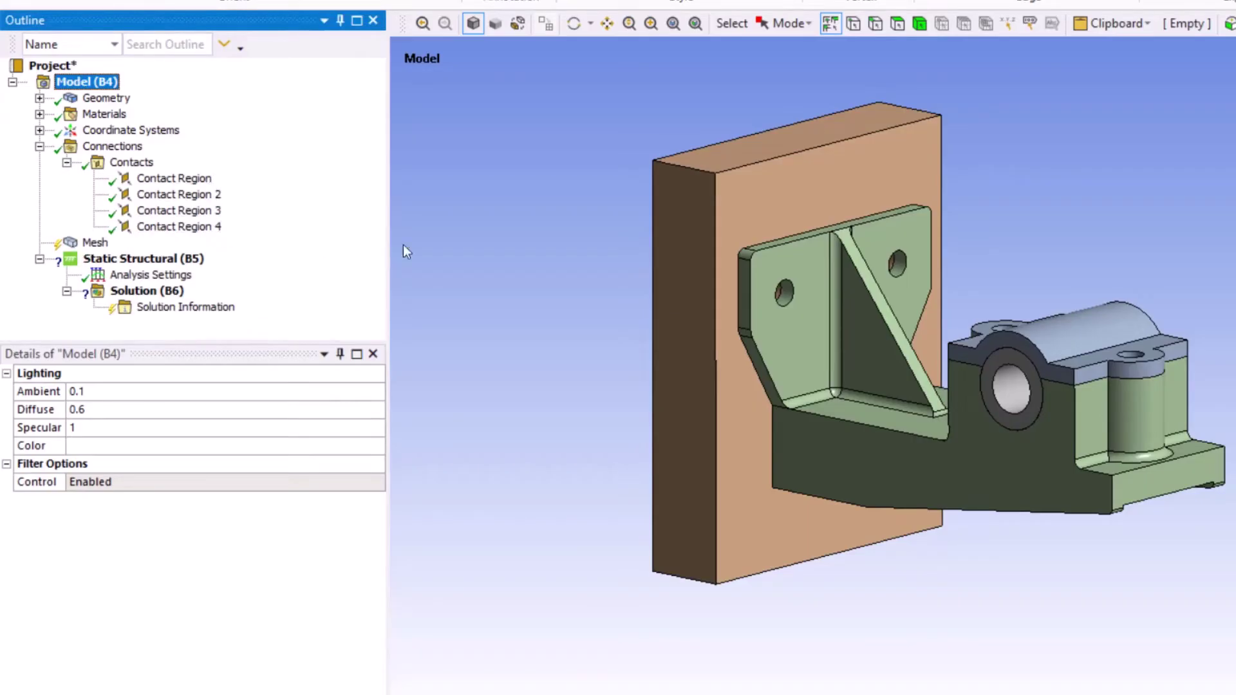
click(147, 165)
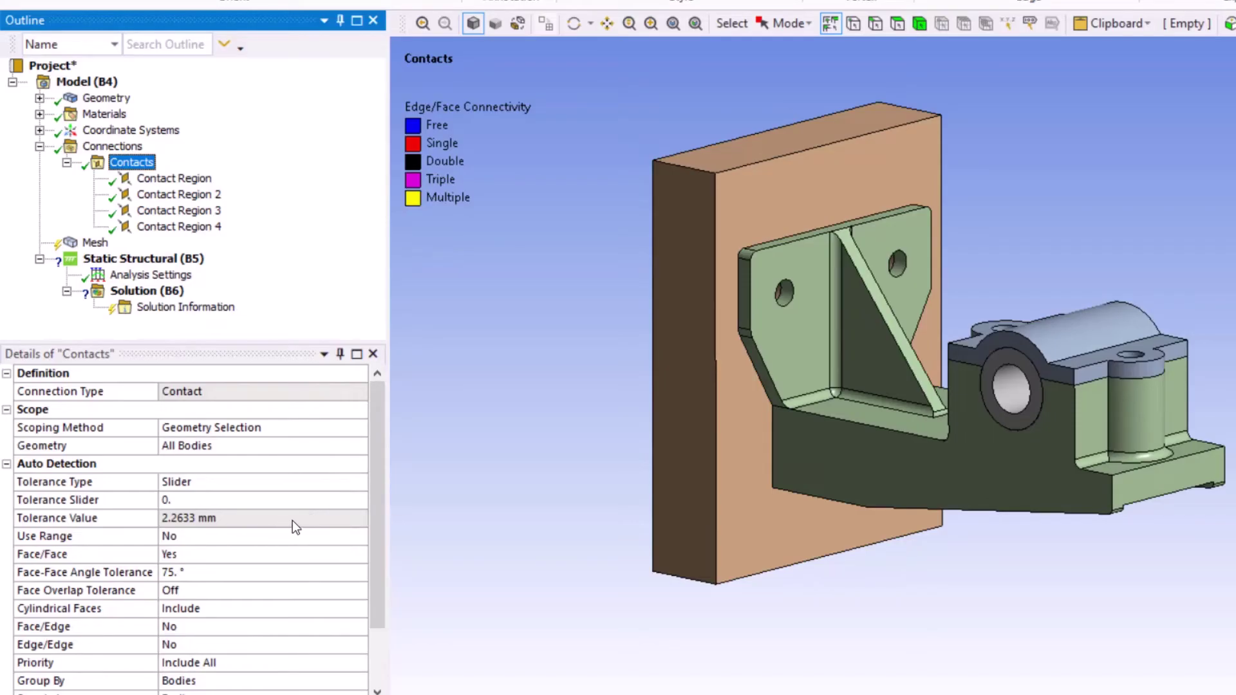
click(451, 478)
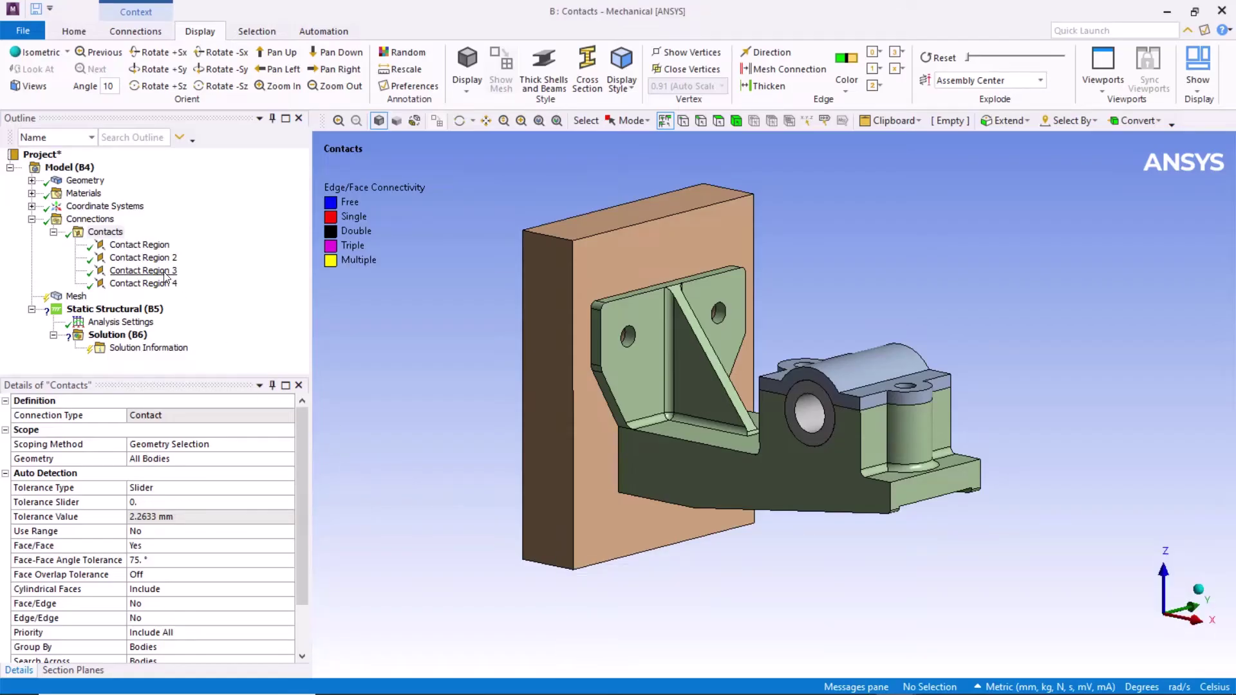
Inspect the contact and target bodies of each of the four contact regions, and recheck the first region.
click(154, 249)
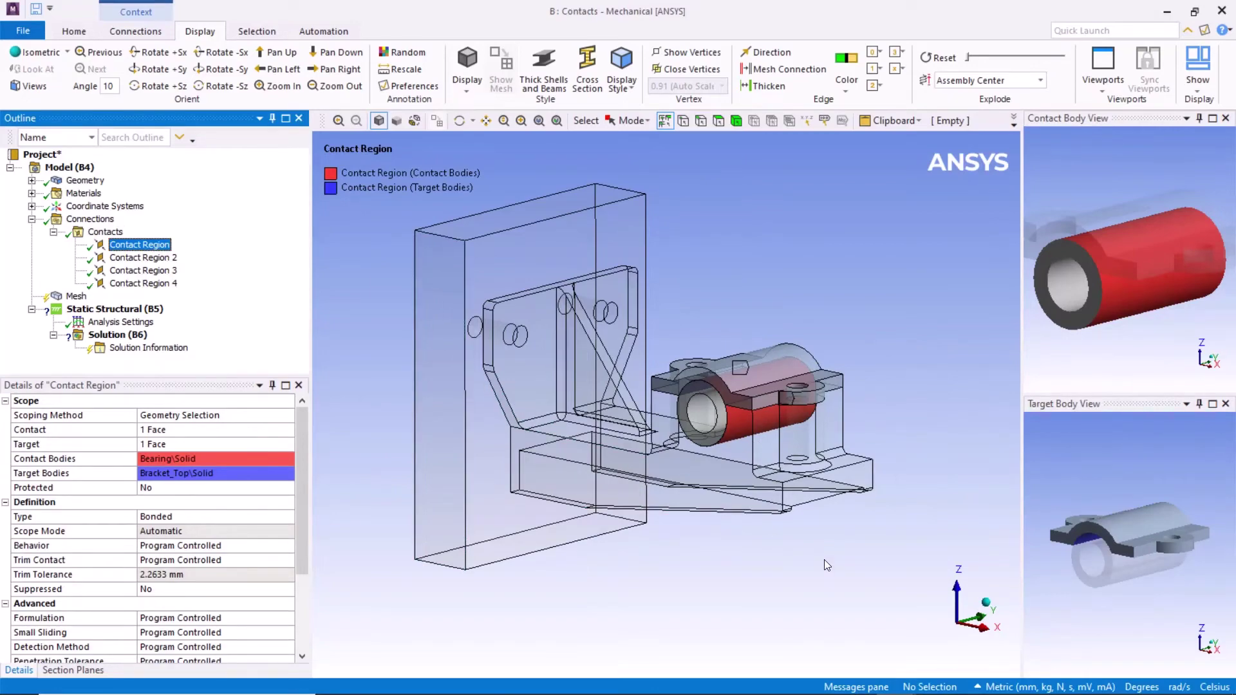
mouse_move(833, 551)
middle_down()
mouse_move(824, 546)
mouse_move(856, 545)
middle_up()
mouse_move(1164, 557)
middle_down()
mouse_move(1155, 494)
mouse_move(1164, 562)
middle_up()
click(143, 257)
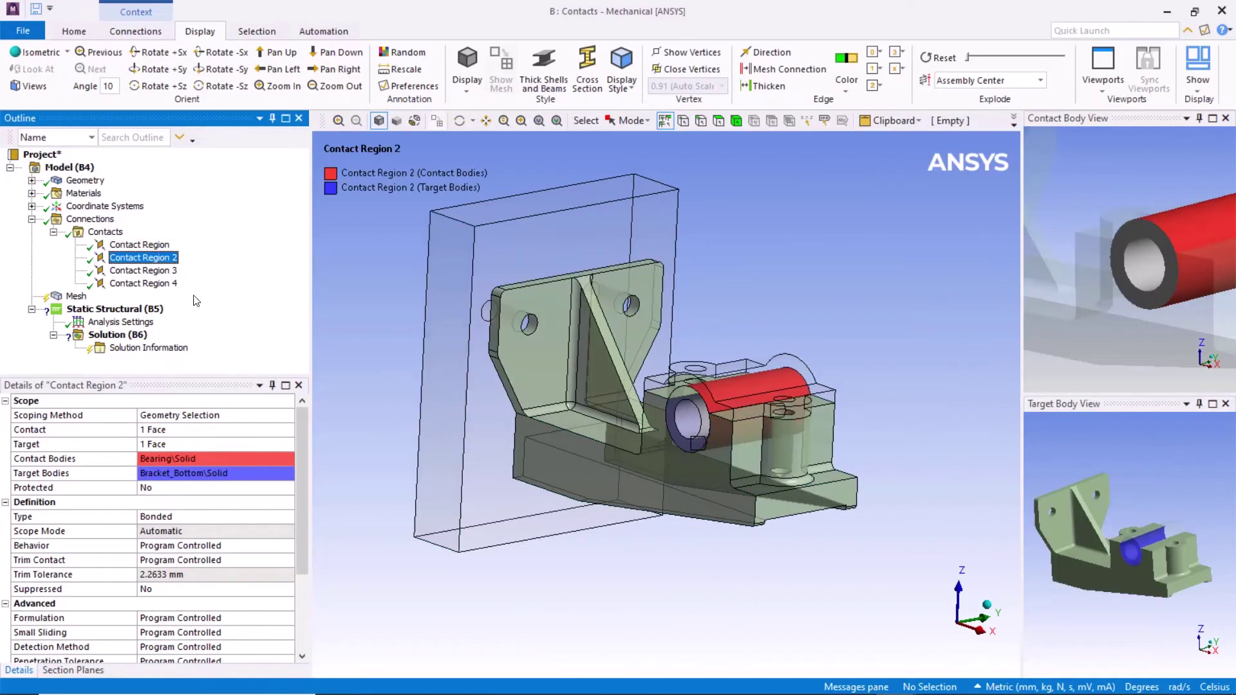
click(154, 271)
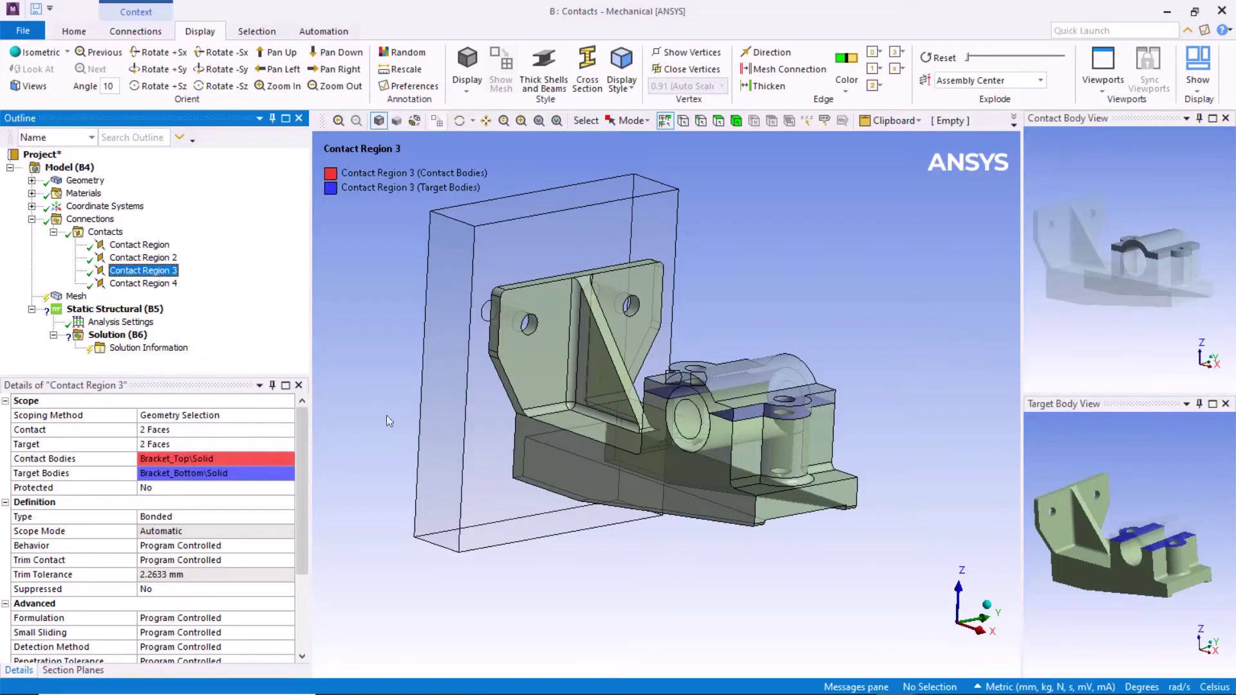
click(1122, 300)
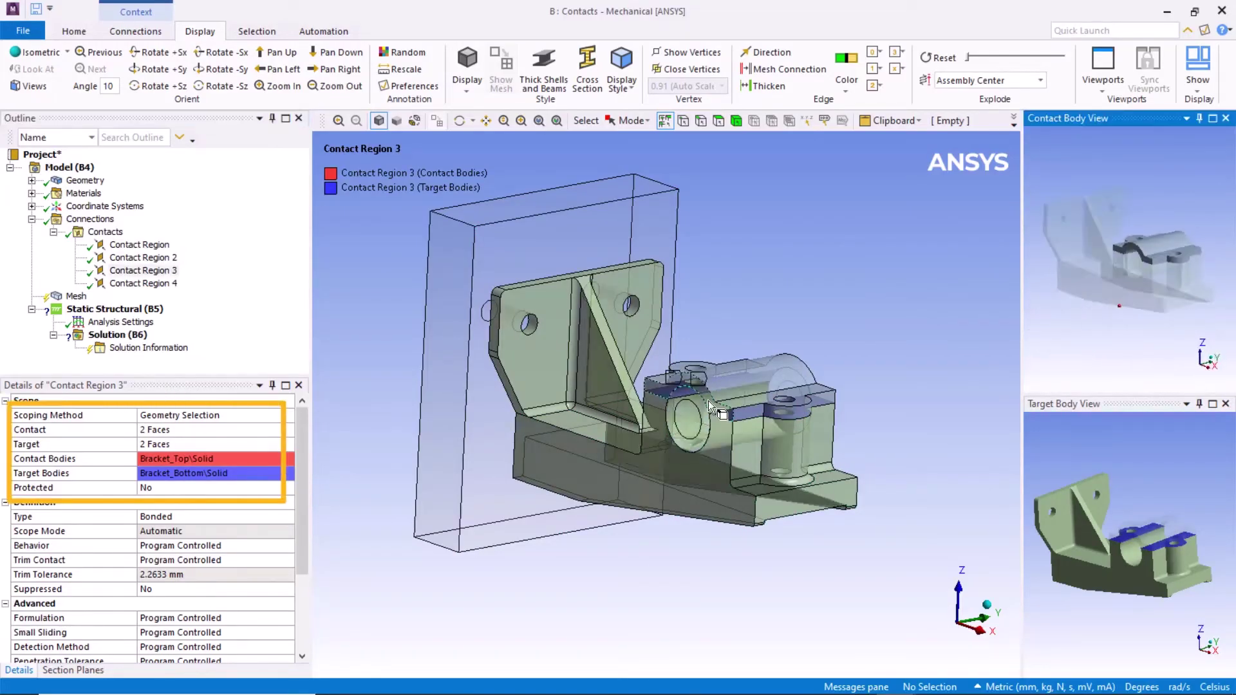
click(143, 284)
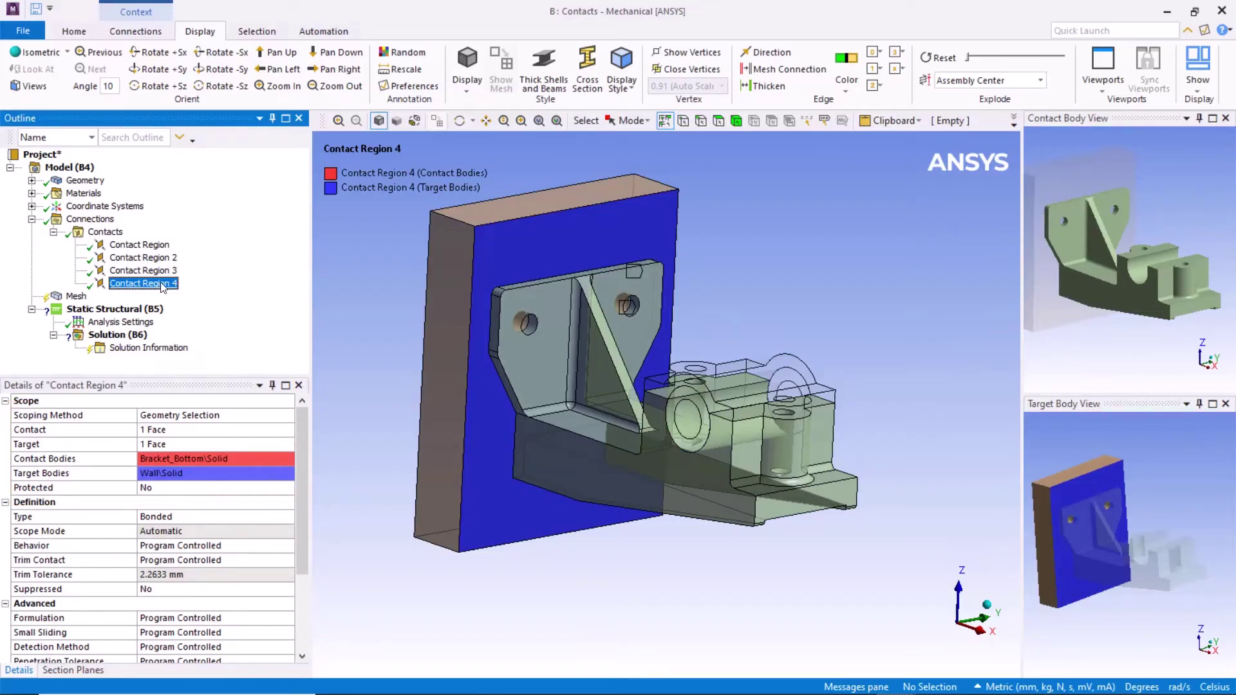
middle_drag(1123, 280, 1099, 298)
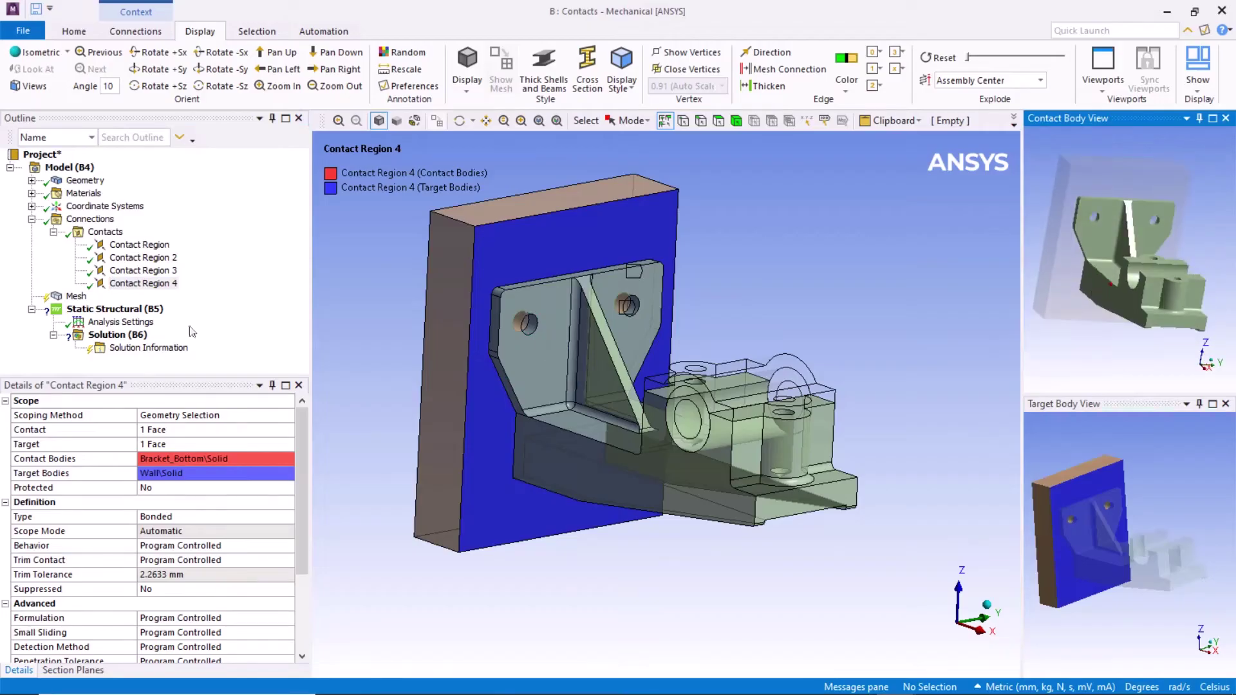
click(137, 245)
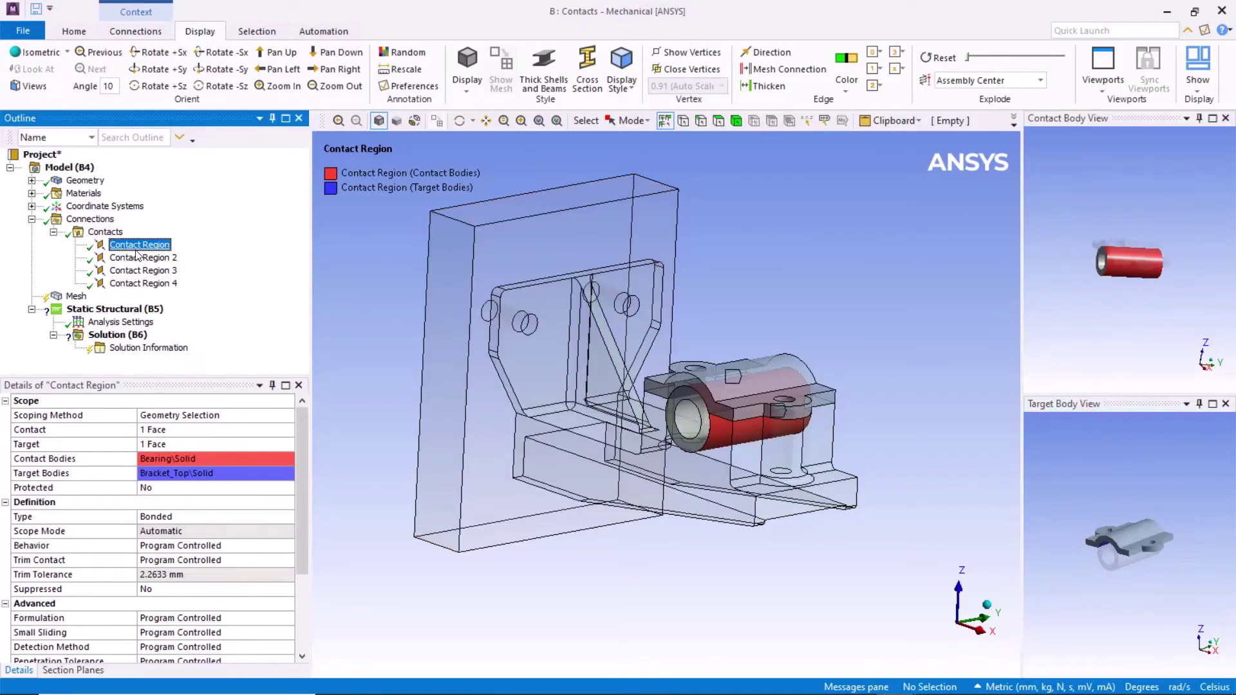
middle_drag(1121, 511, 1120, 491)
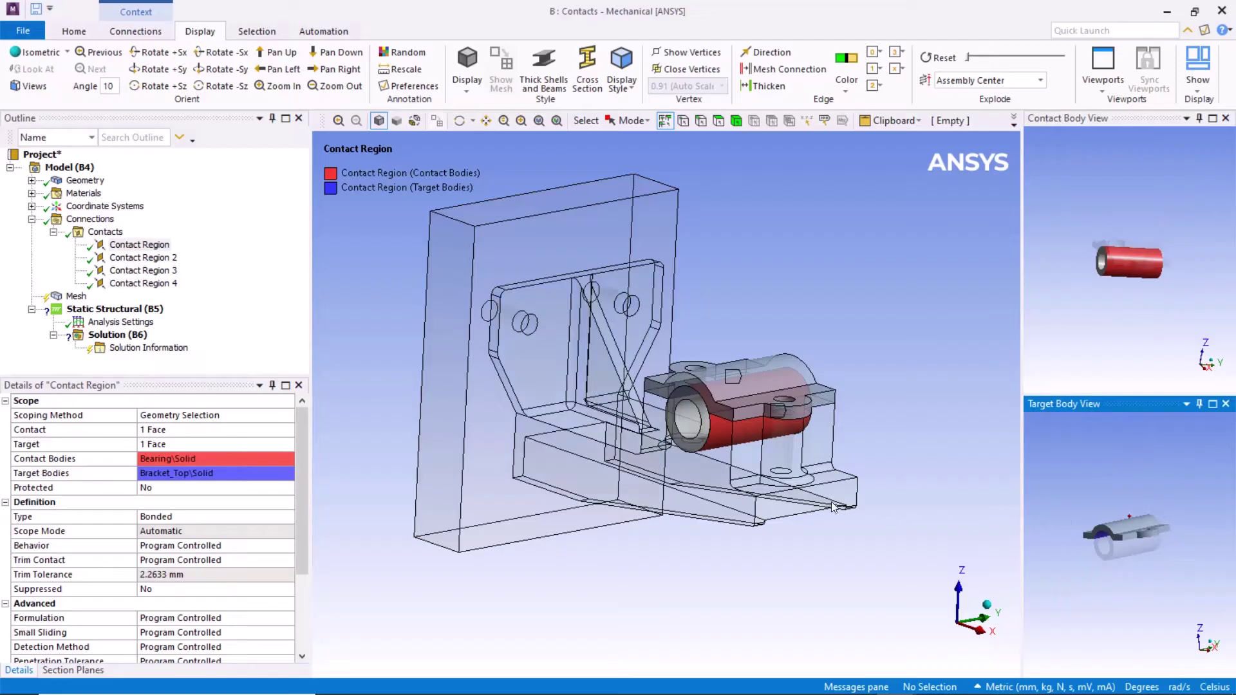
Rename all regions in the Contacts group based on their definition.
right_click(117, 233)
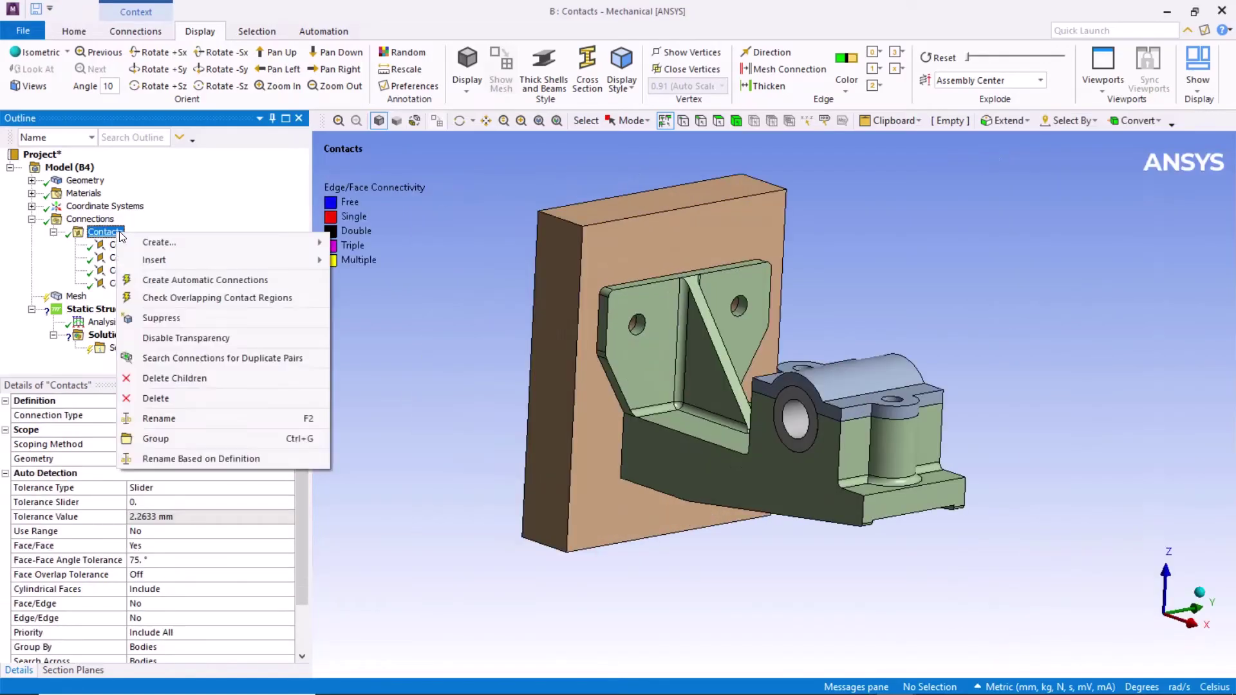
click(218, 458)
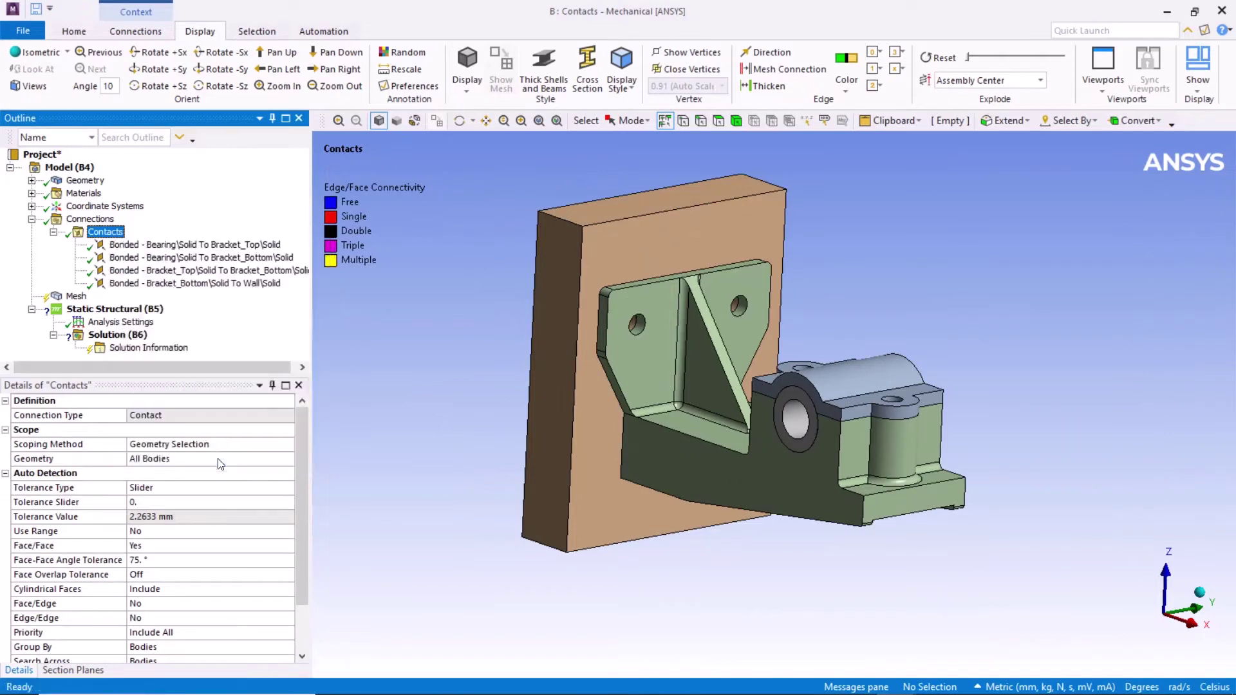
Collapse the Connections branch and set the global mesh element size to 10 mm.
click(449, 318)
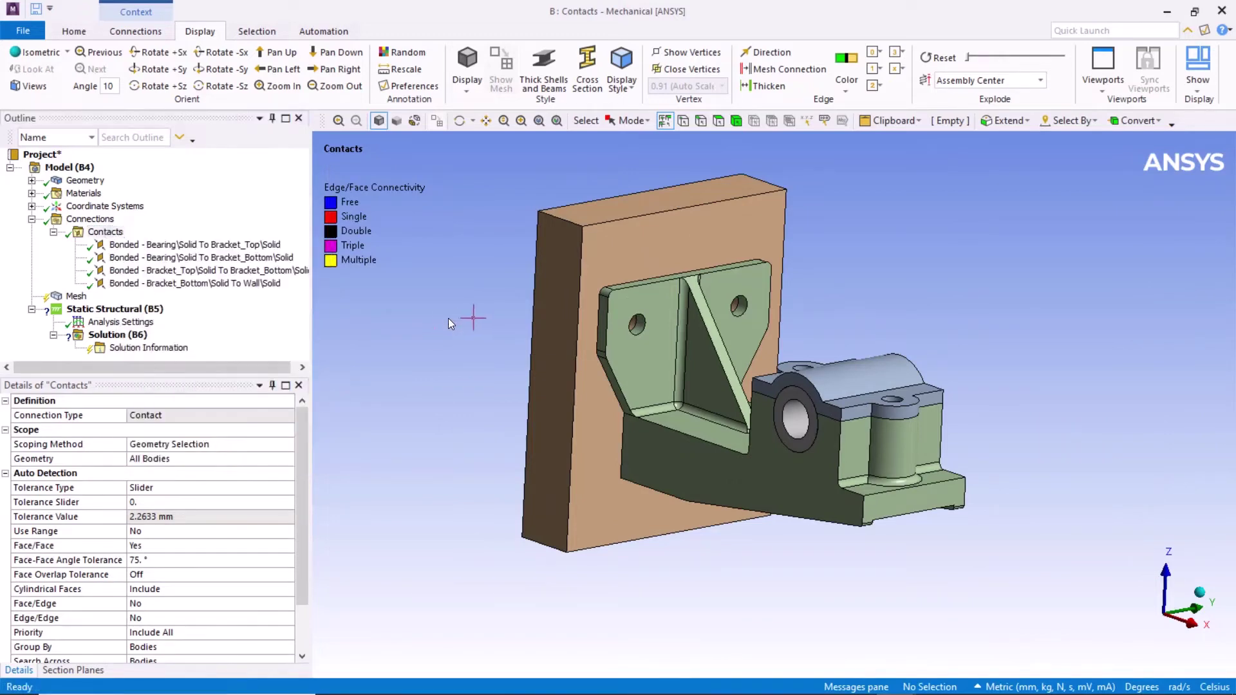
click(32, 219)
click(78, 233)
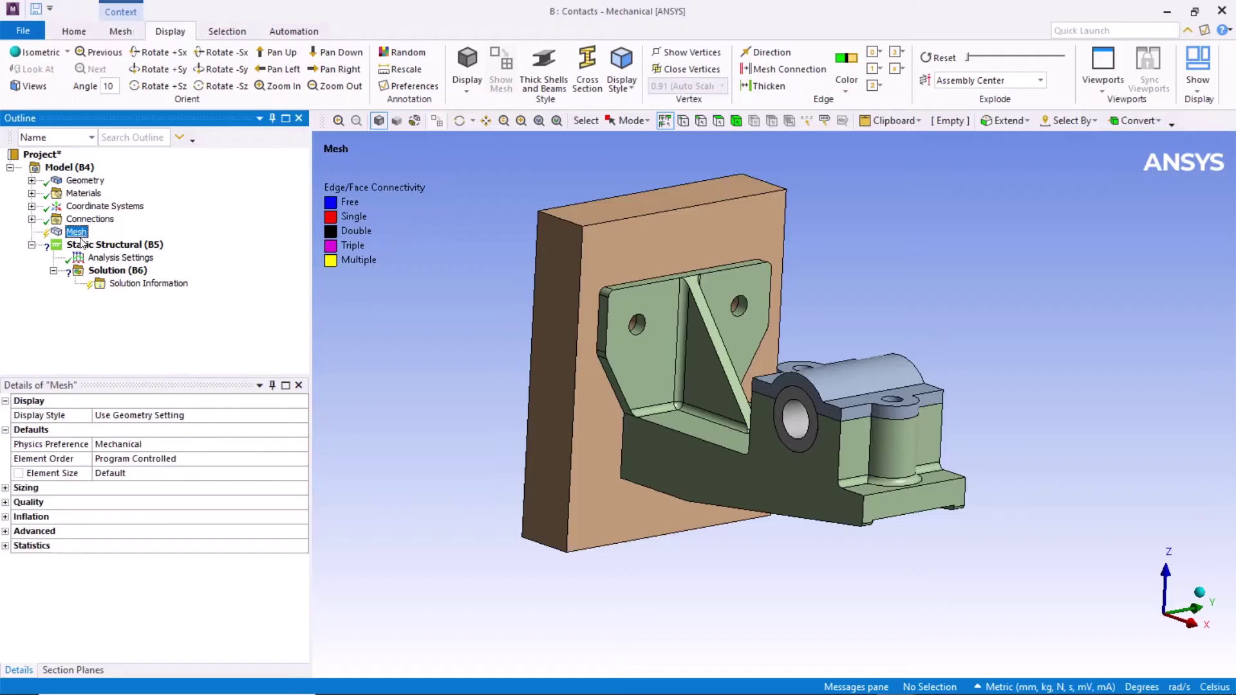
click(137, 474)
text(10)
key(Return)
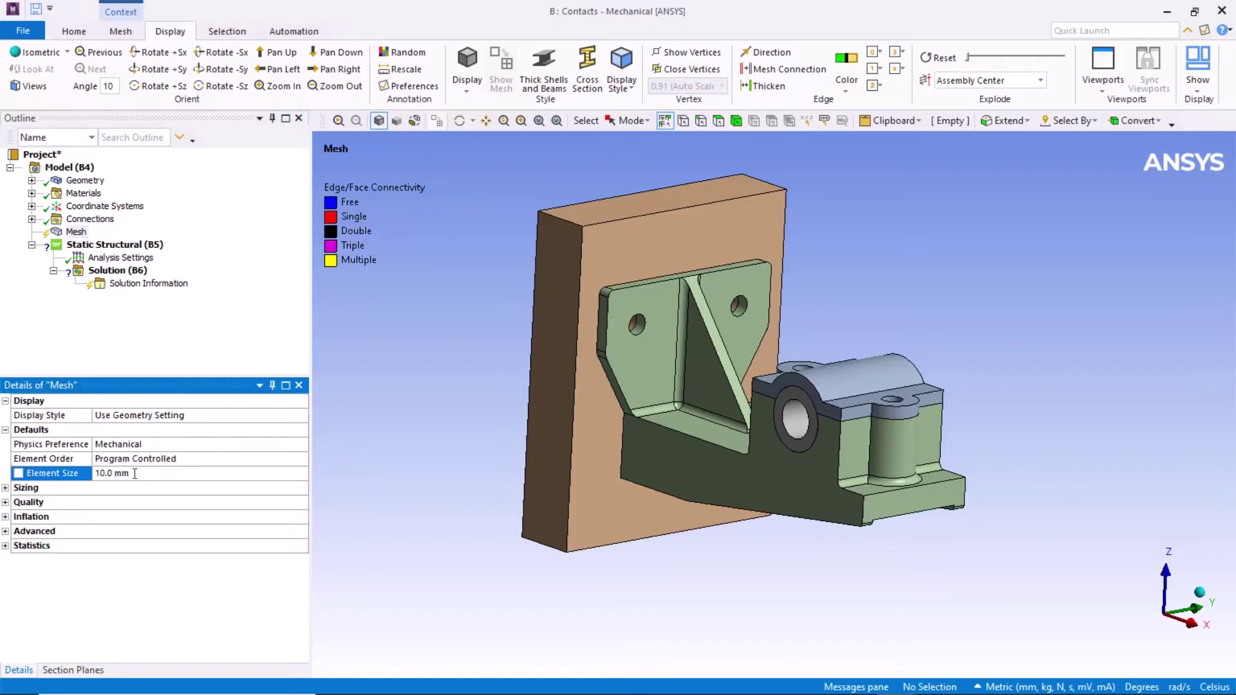
Add a body sizing to the bearing body with an element size of 5 mm.
click(736, 120)
click(802, 422)
right_click(806, 424)
mouse_move(900, 13)
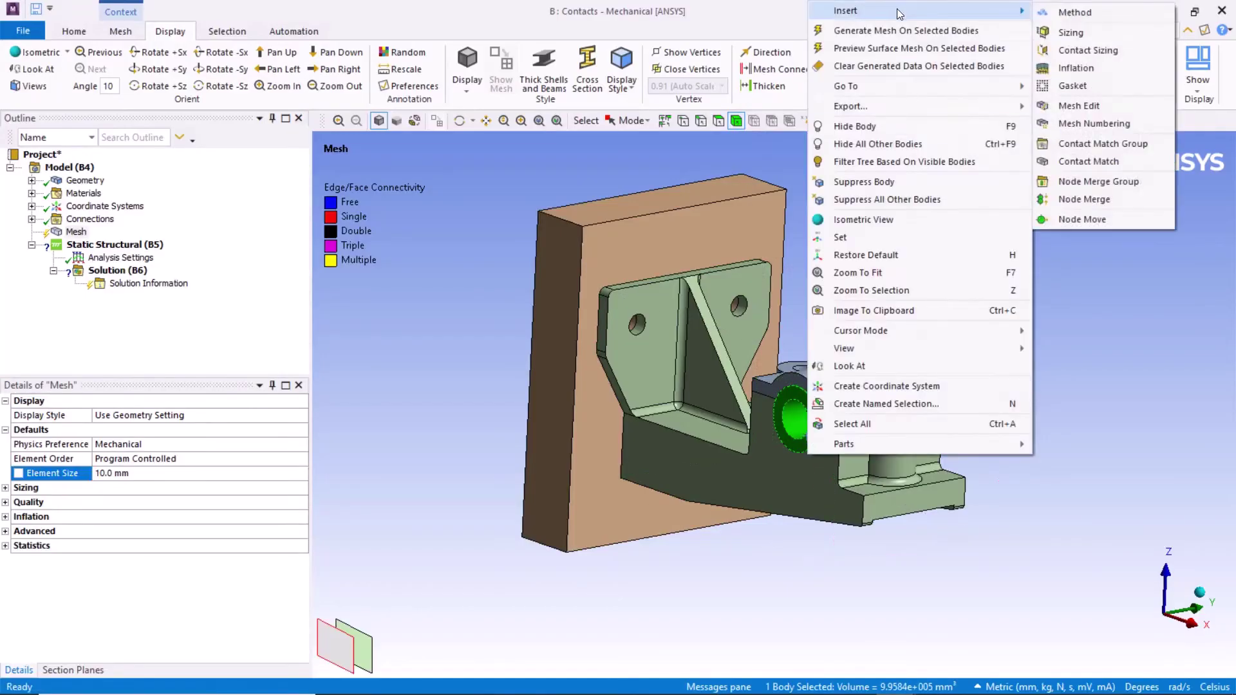
click(1071, 32)
click(137, 488)
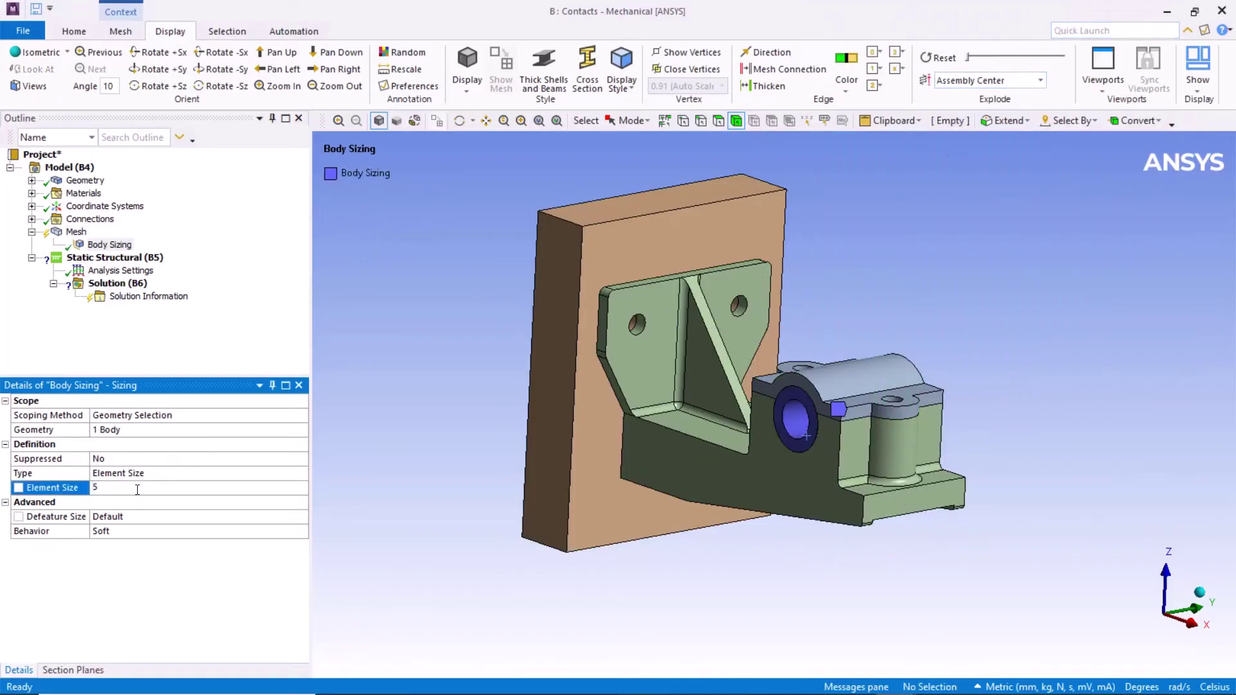
text(5)
key(Return)
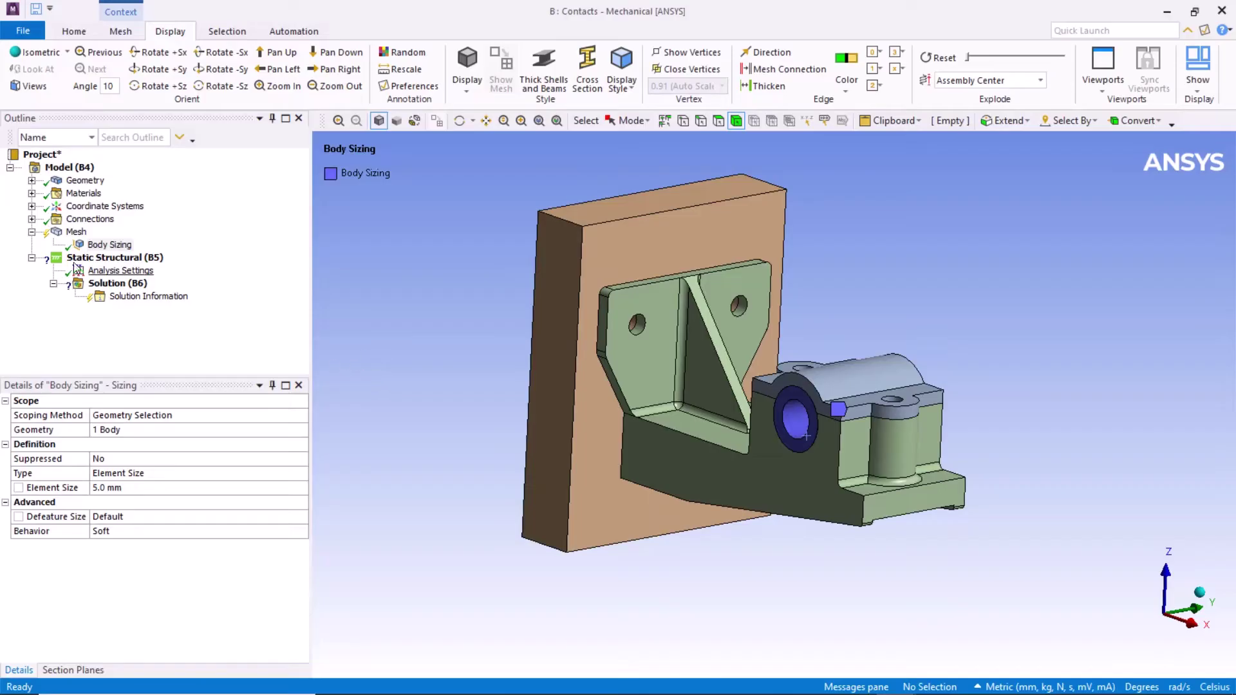
Generate the mesh for the contact-based assembly.
click(75, 231)
right_click(75, 232)
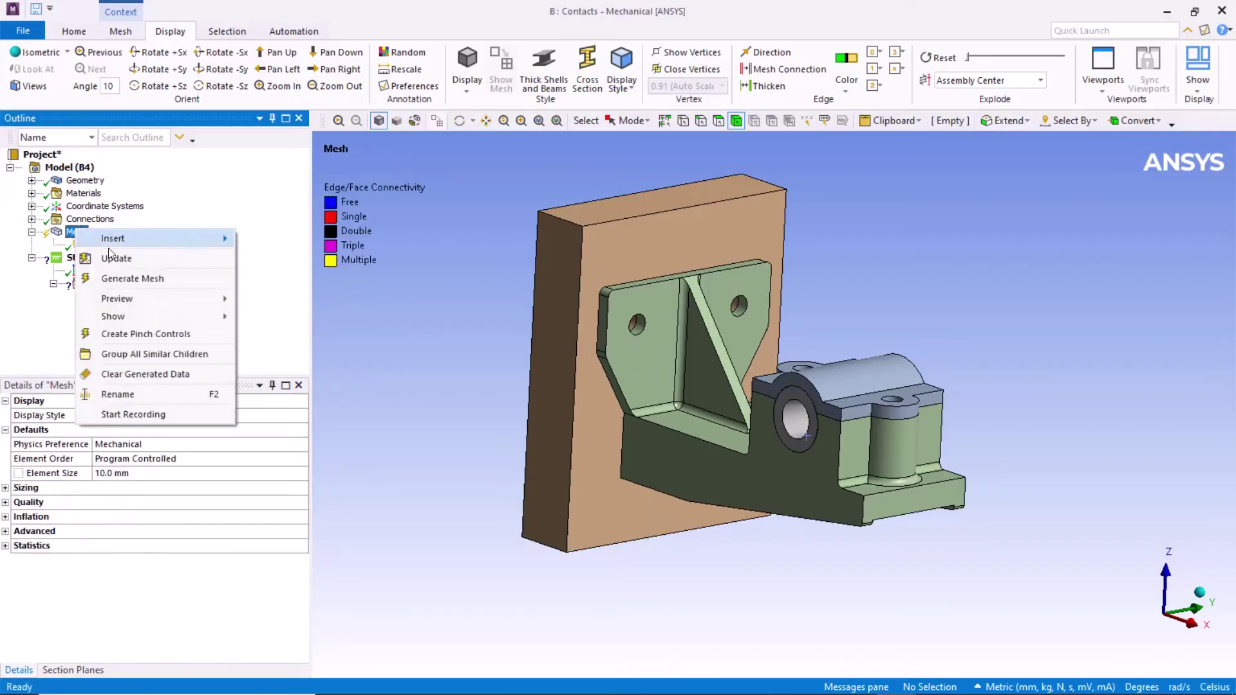
click(122, 280)
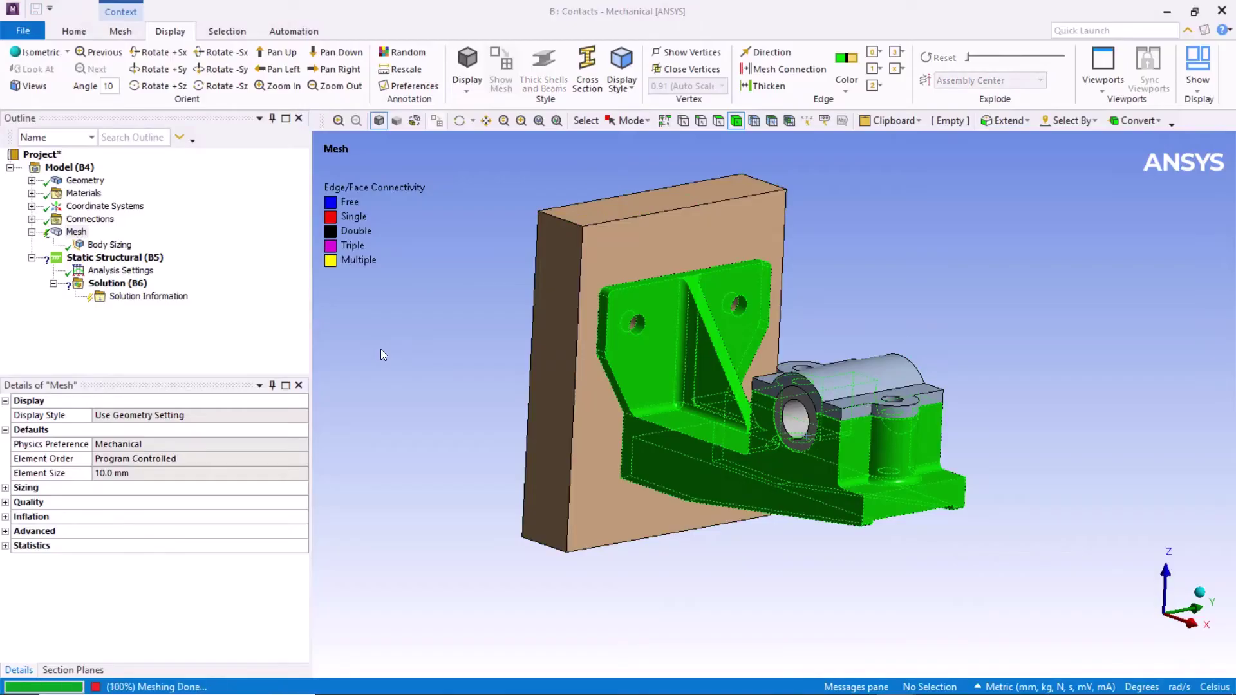
Examine the mesh closely where the bearing meets the upper bracket, checking how the elements line up across the interface.
middle_drag(805, 595, 899, 579)
scroll(863, 396, up, 5)
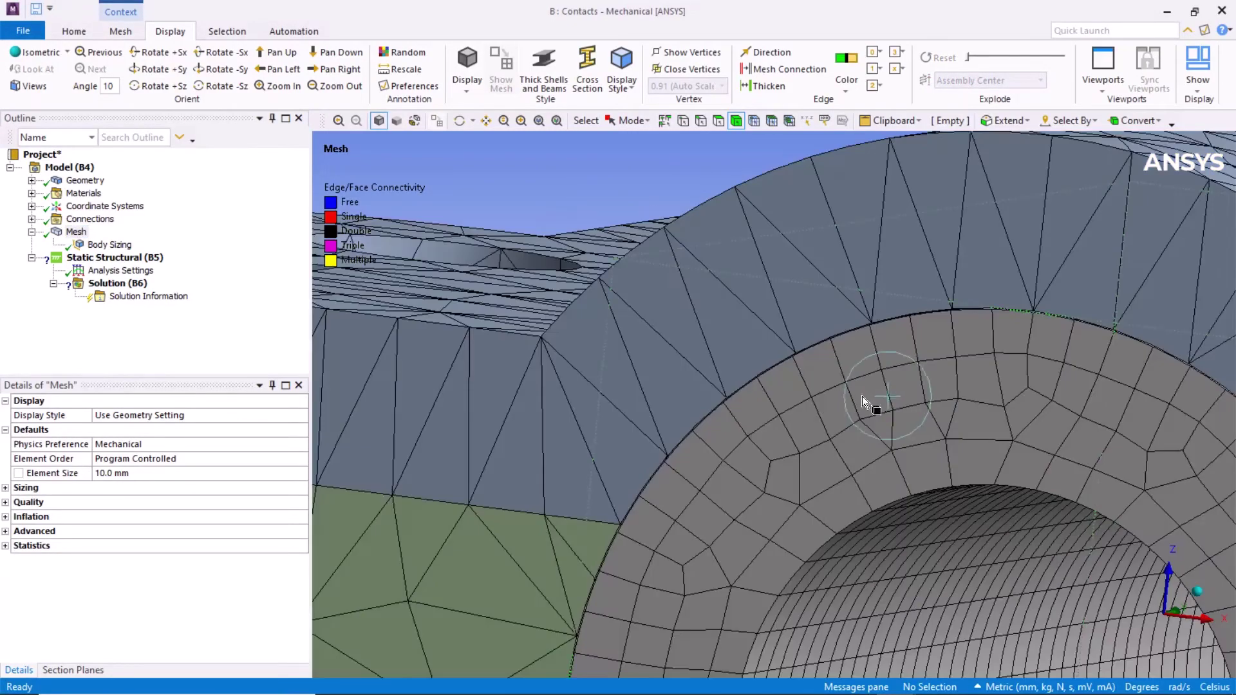
middle_drag(826, 458, 856, 455)
scroll(836, 466, up, 5)
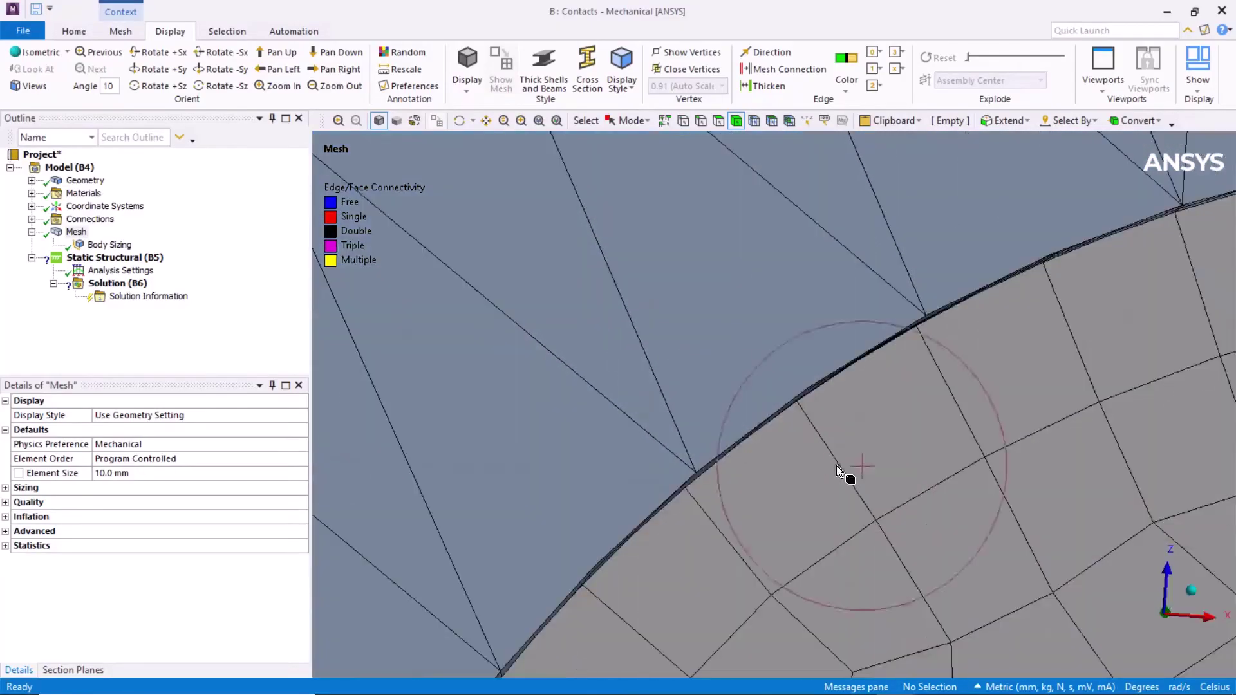
middle_drag(909, 338, 676, 464)
scroll(997, 416, down, 3)
scroll(1010, 405, up, 3)
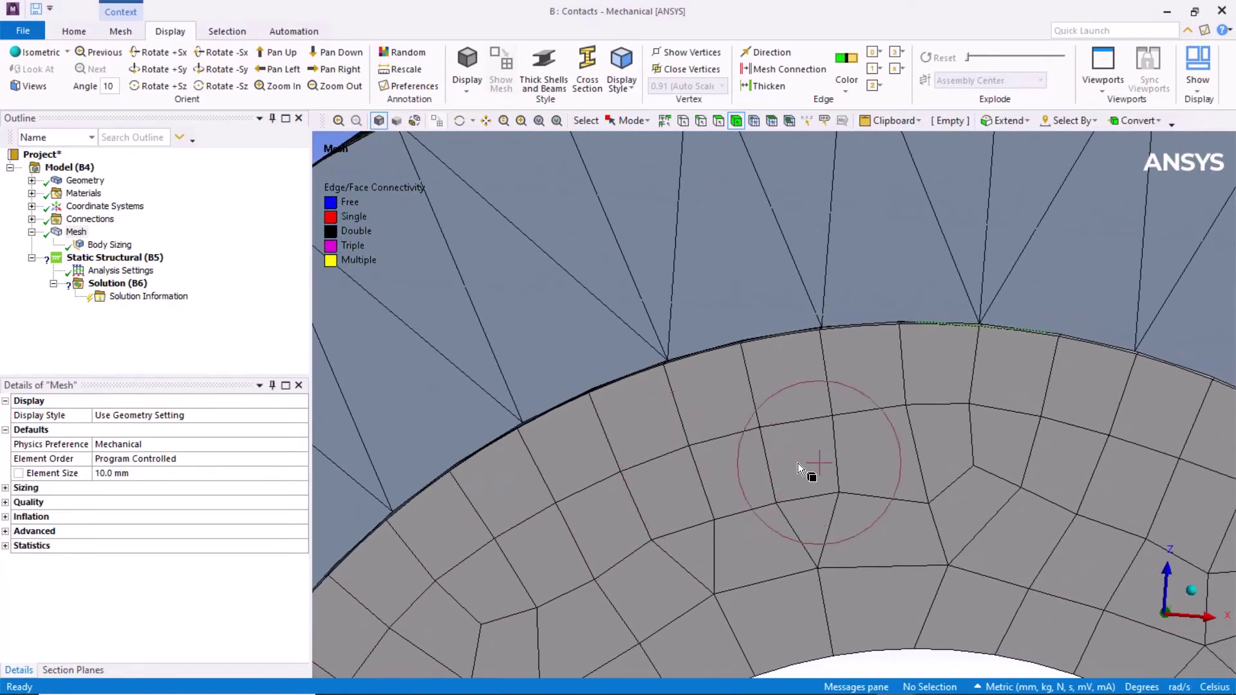
scroll(798, 465, down, 10)
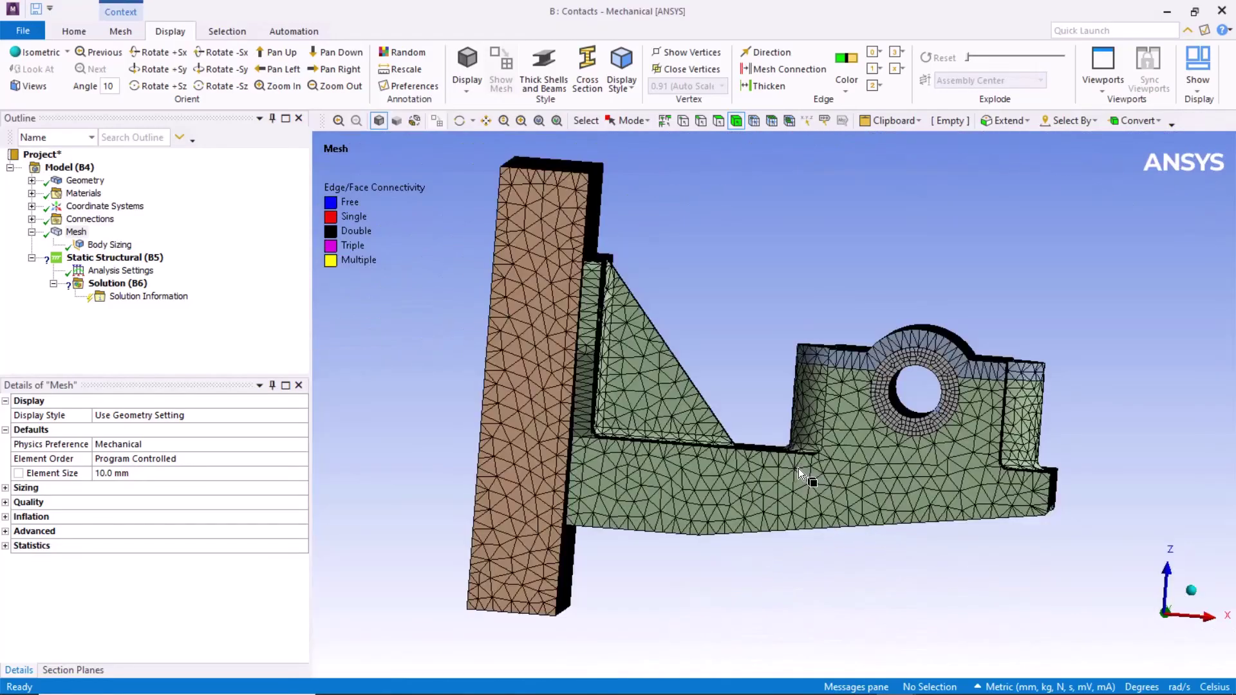
middle_drag(799, 469, 814, 257)
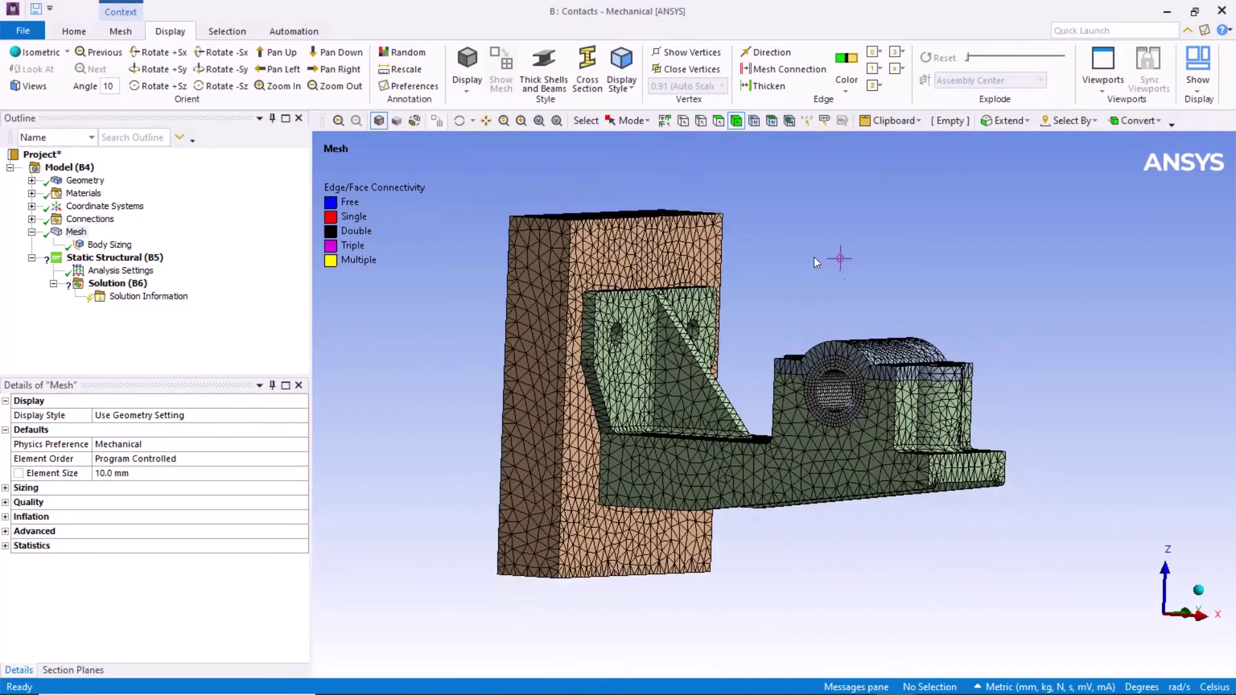
Apply a Fixed Support to the back face of the wall in the Static Structural analysis.
click(720, 121)
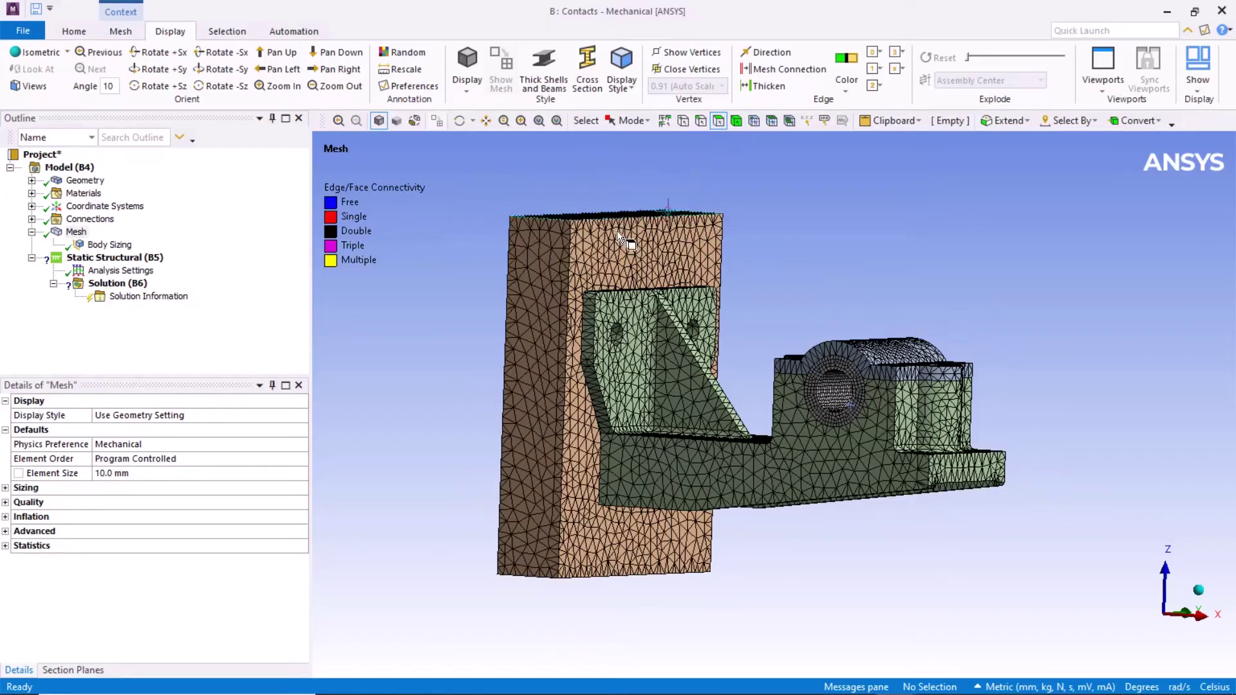
click(113, 258)
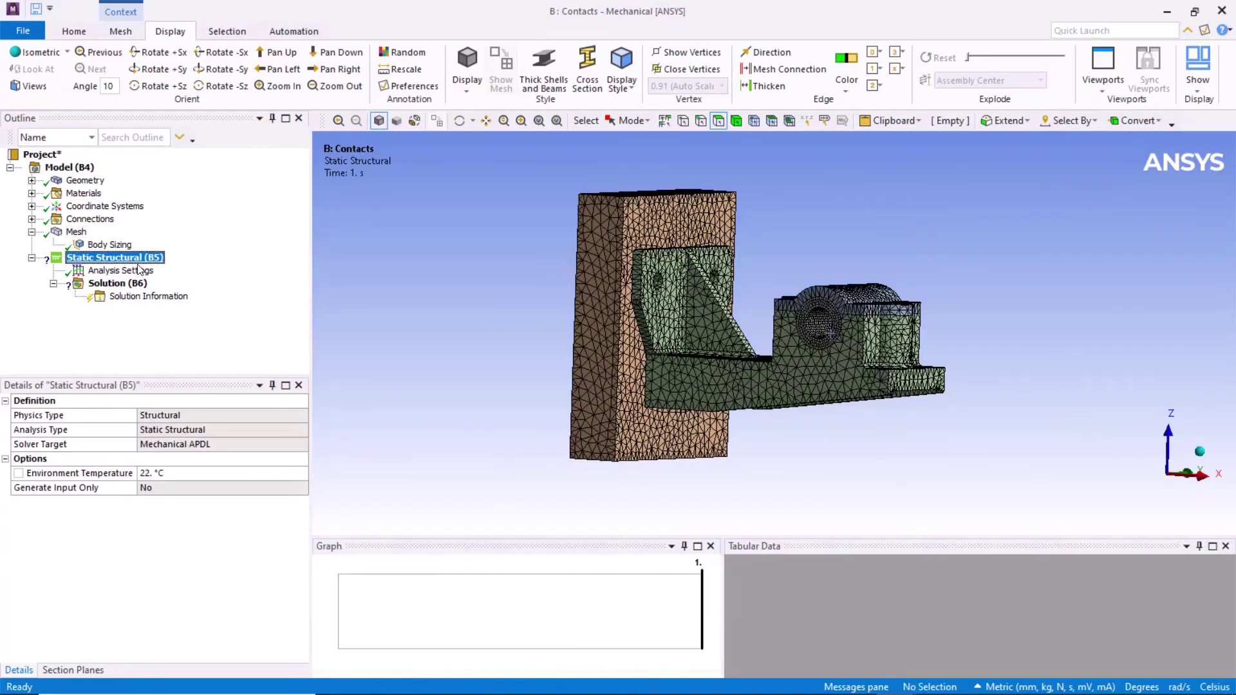
right_click(146, 260)
mouse_move(221, 267)
click(344, 312)
middle_drag(511, 339, 644, 334)
click(676, 331)
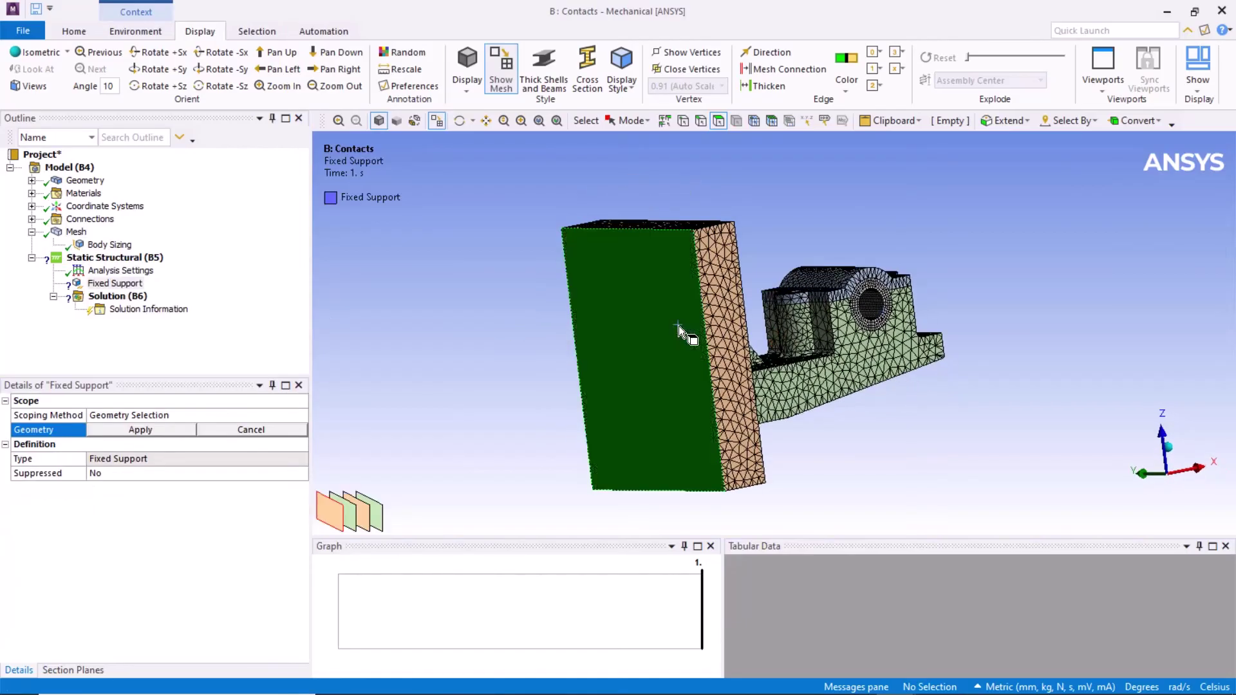
click(151, 427)
Apply a Force to the bearing's inner cylindrical face, defined by components with a Z component of -100 N.
middle_drag(483, 365, 850, 325)
click(850, 326)
right_click(850, 325)
mouse_move(883, 227)
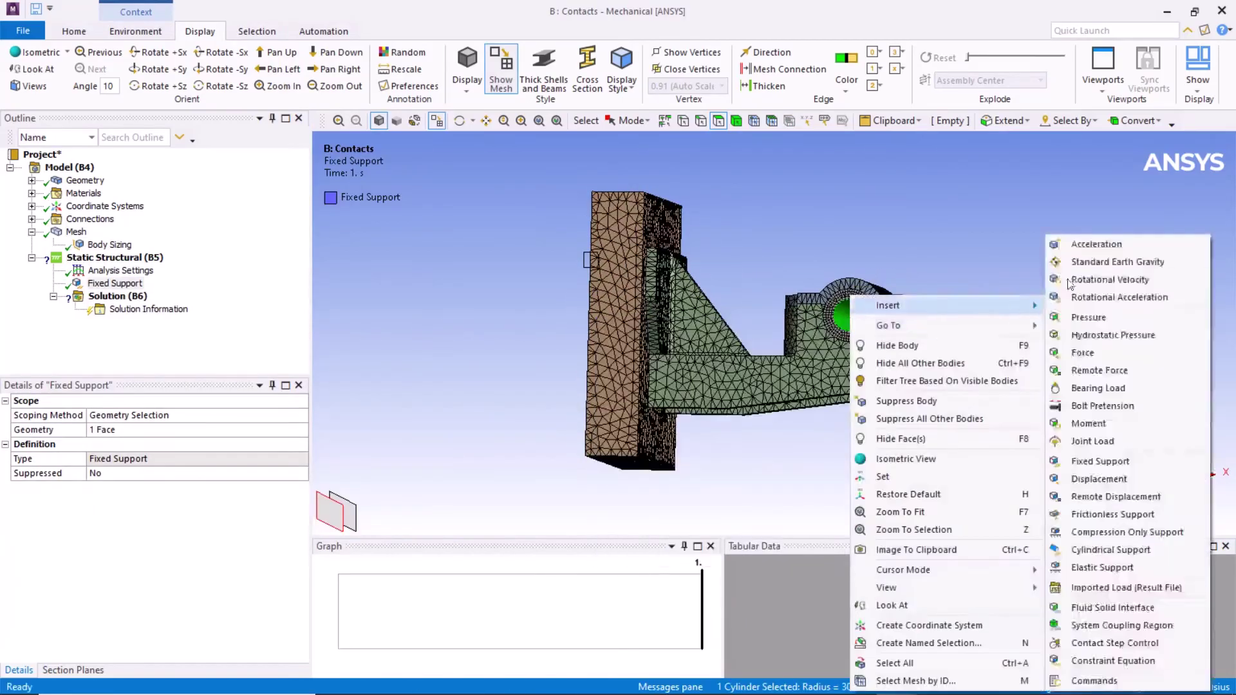
click(1094, 334)
click(193, 474)
click(193, 502)
click(171, 545)
text(-10)
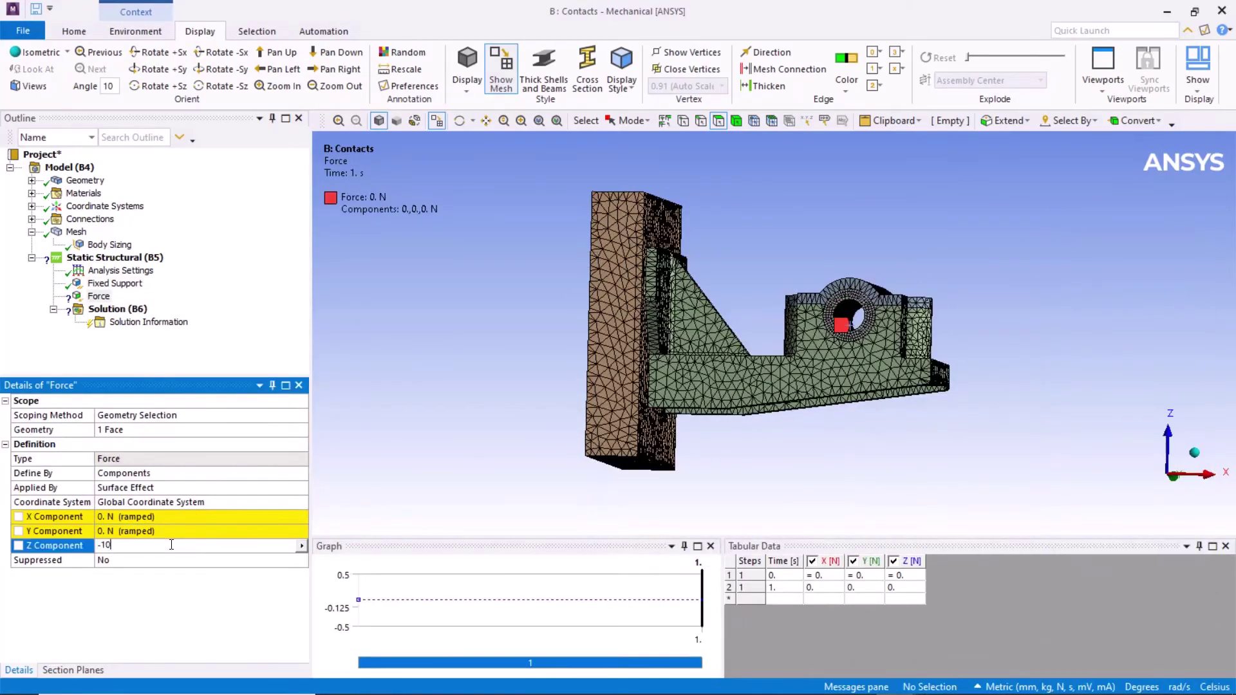
text(0)
key(Return)
Add Total Deformation and Equivalent (von-Mises) Stress results to the solution.
right_click(116, 309)
mouse_move(176, 316)
mouse_move(341, 318)
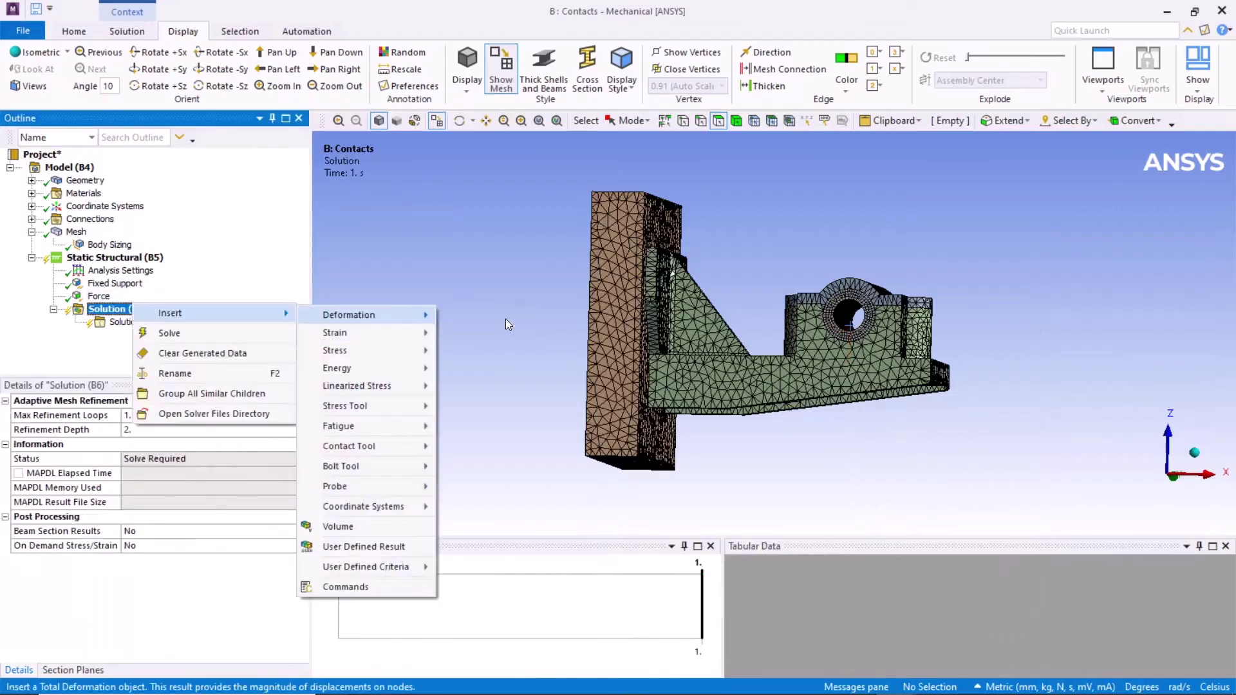
click(474, 318)
right_click(116, 309)
mouse_move(176, 316)
mouse_move(341, 354)
click(467, 356)
Solve the static structural analysis of the contact-based model.
middle_drag(458, 308, 515, 296)
right_click(116, 309)
click(176, 337)
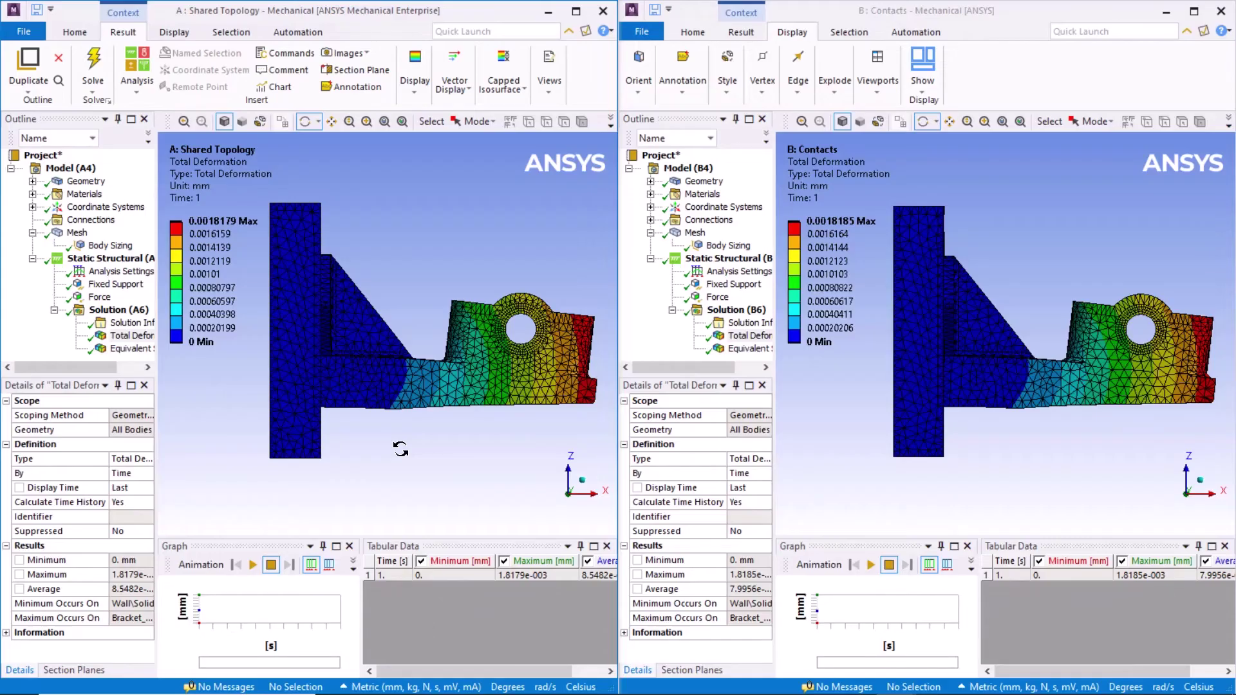
Display the Equivalent Stress result in both models and copy the maximum value from the shared-topology model's legend.
click(143, 348)
click(759, 349)
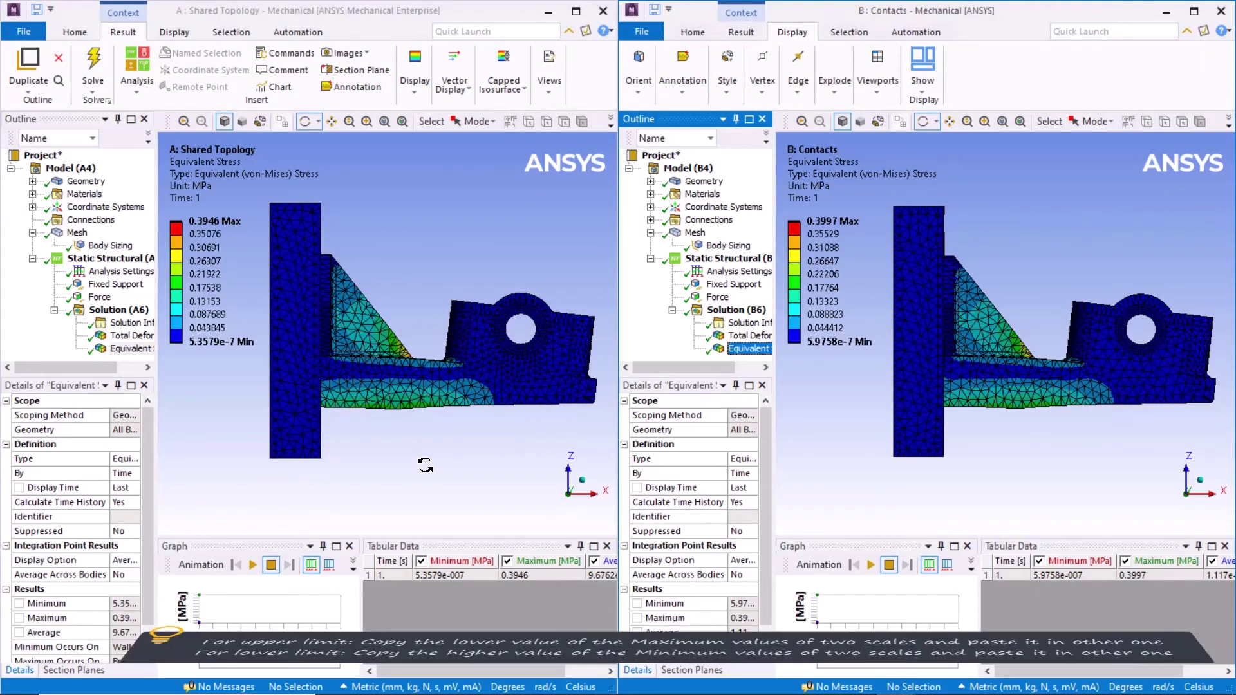
click(213, 222)
click(216, 222)
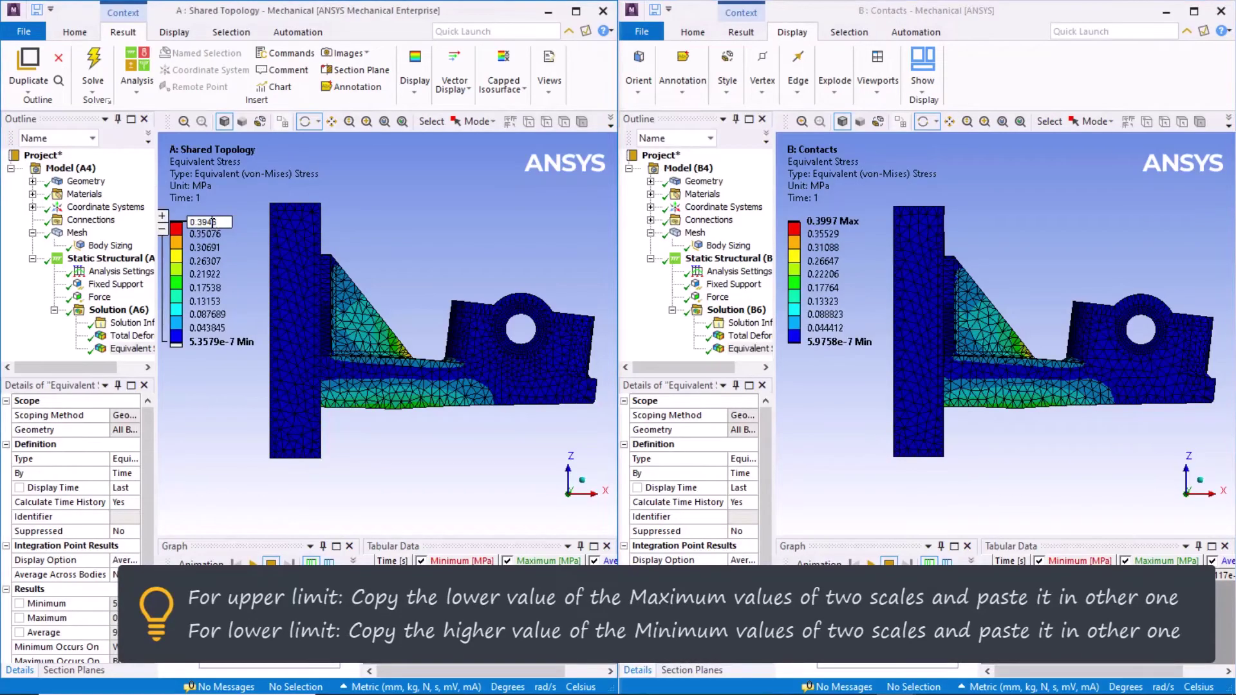
double_click(213, 222)
key(ctrl+c)
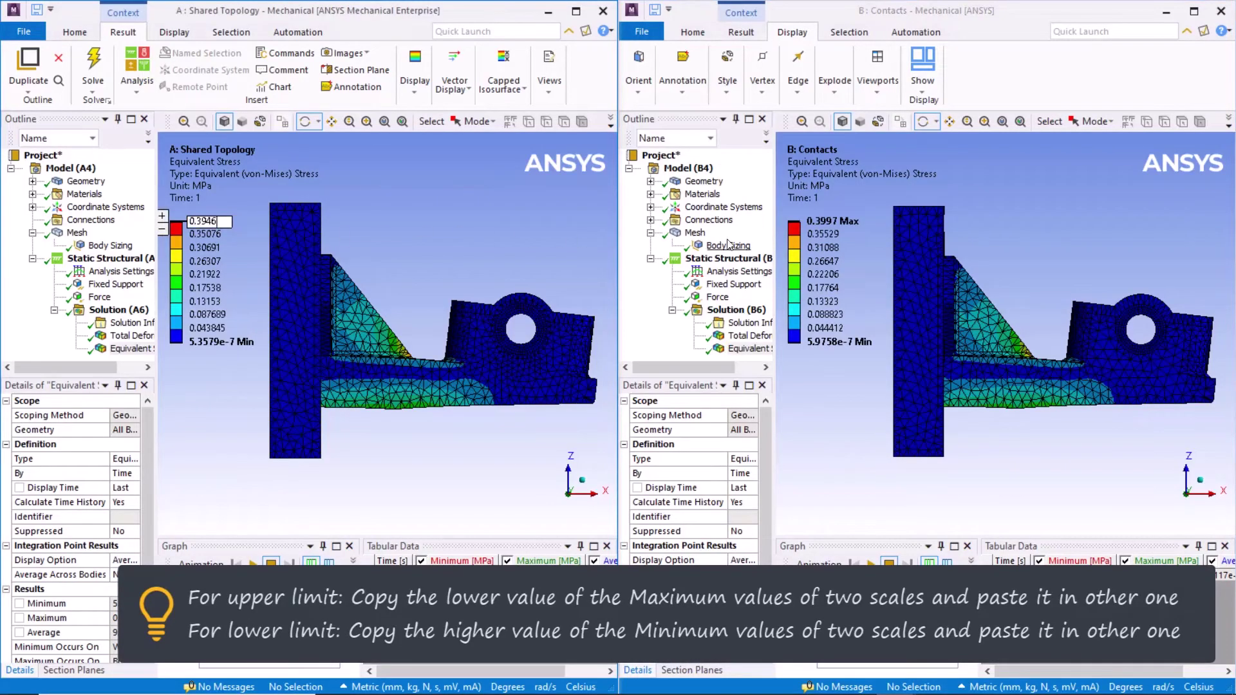
Add a band just below the maximum of the contacts model's stress legend and set its limit to 0.3946 MPa.
click(787, 235)
click(781, 229)
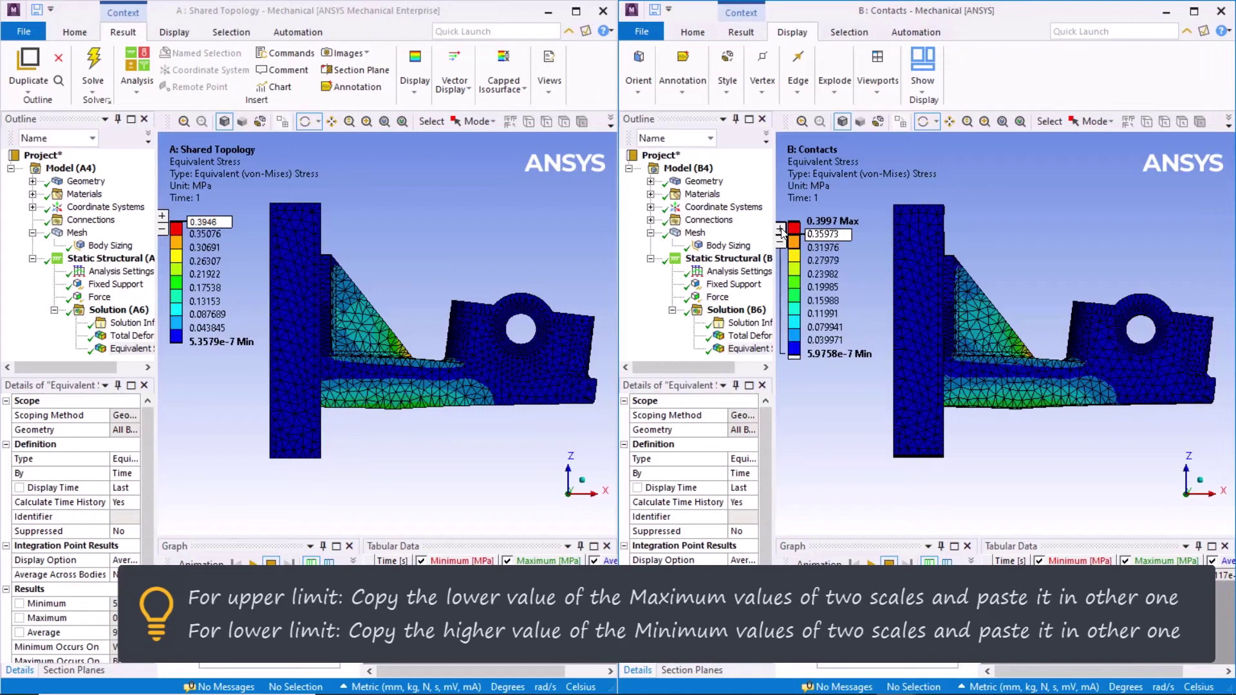
double_click(833, 236)
key(ctrl+v)
key(Return)
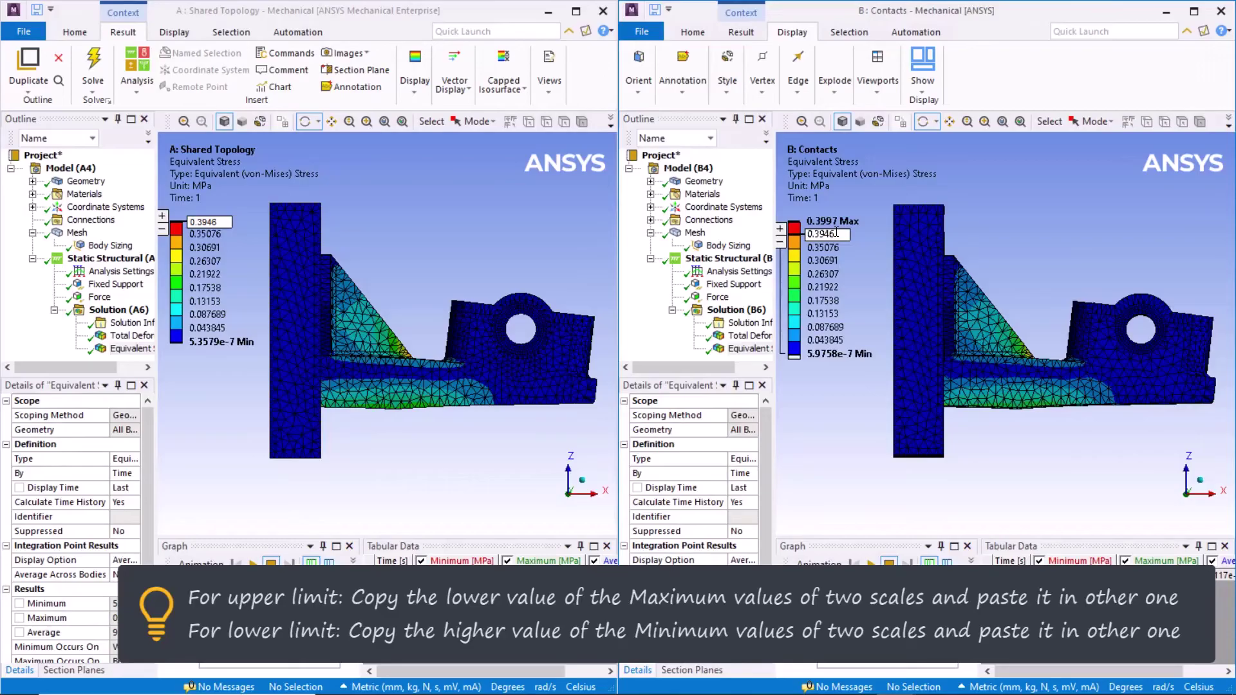
Add a lower band to the shared-topology stress legend with the contacts model's minimum, 5.9758e-7 MPa, as its limit.
click(847, 355)
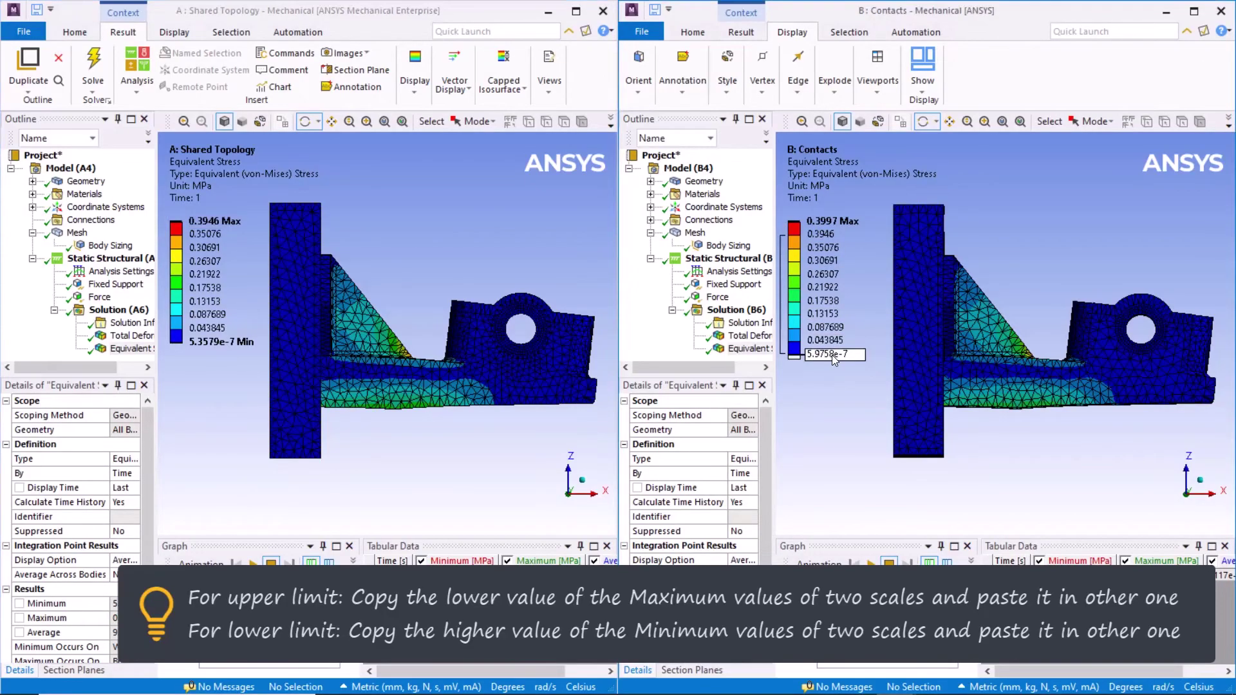
text(5.9758e-7)
key(Return)
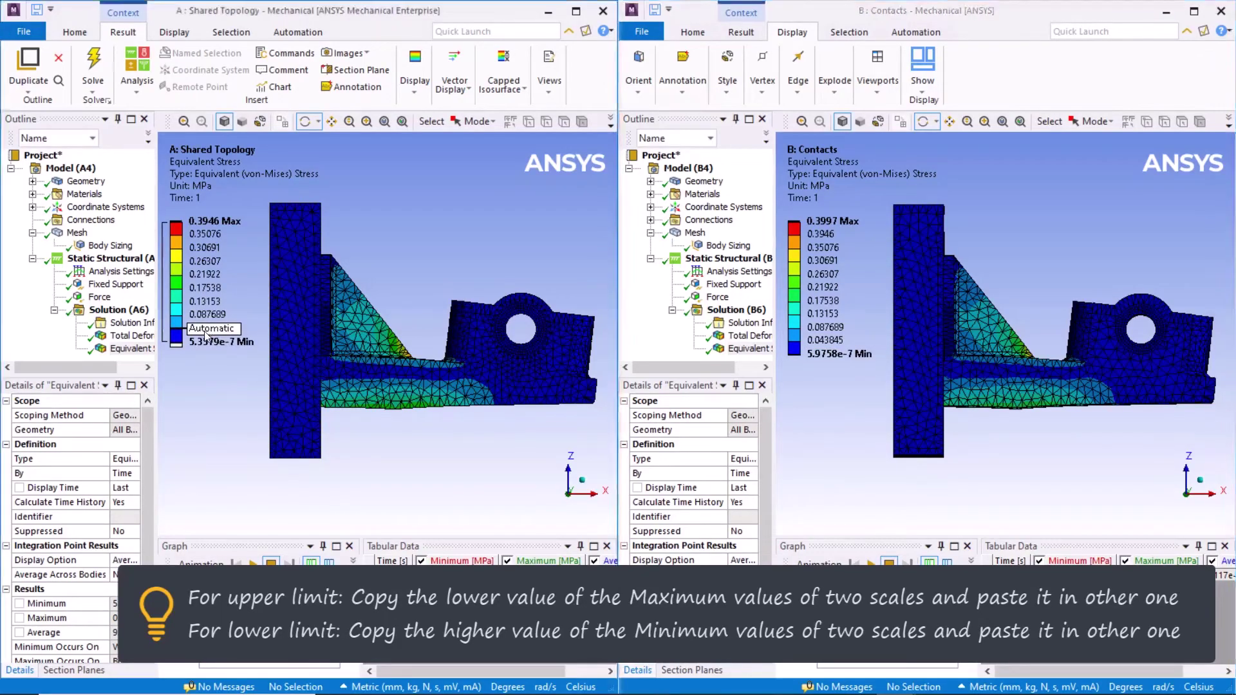
click(163, 324)
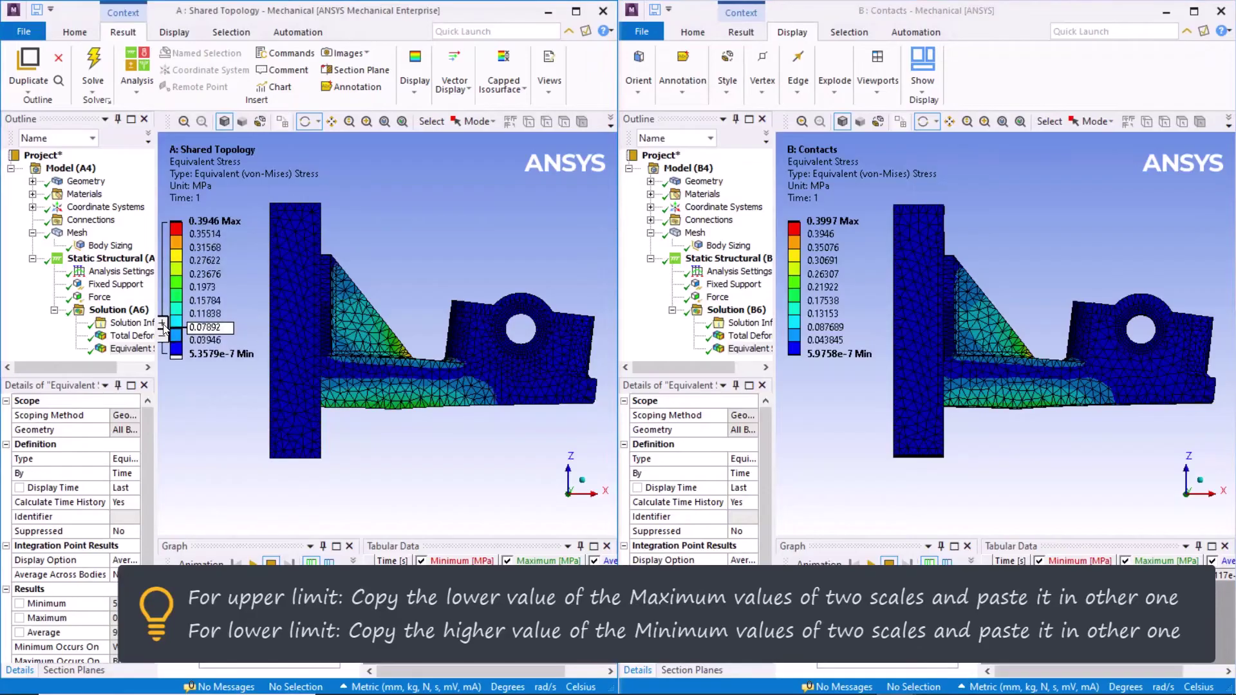
click(210, 342)
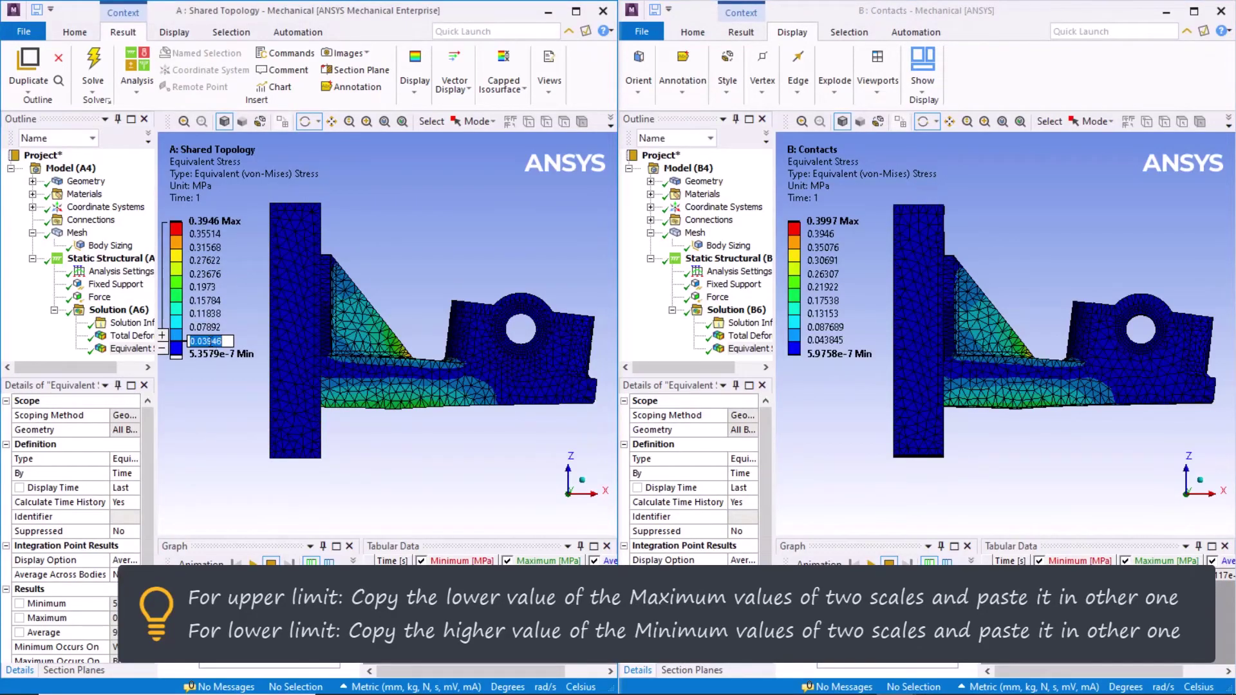
text(5.9758e-7)
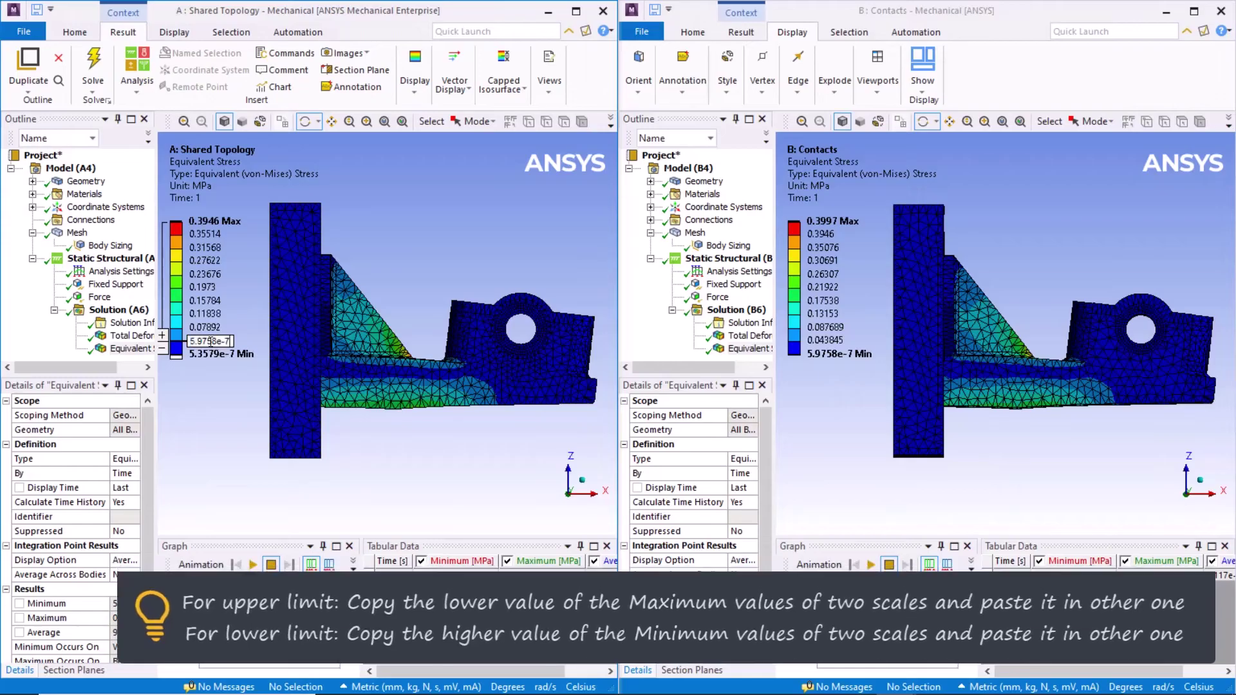
key(Return)
Set the Independent Bands option of the shared-topology stress legend to Bottom.
drag(272, 424, 226, 428)
drag(306, 448, 348, 445)
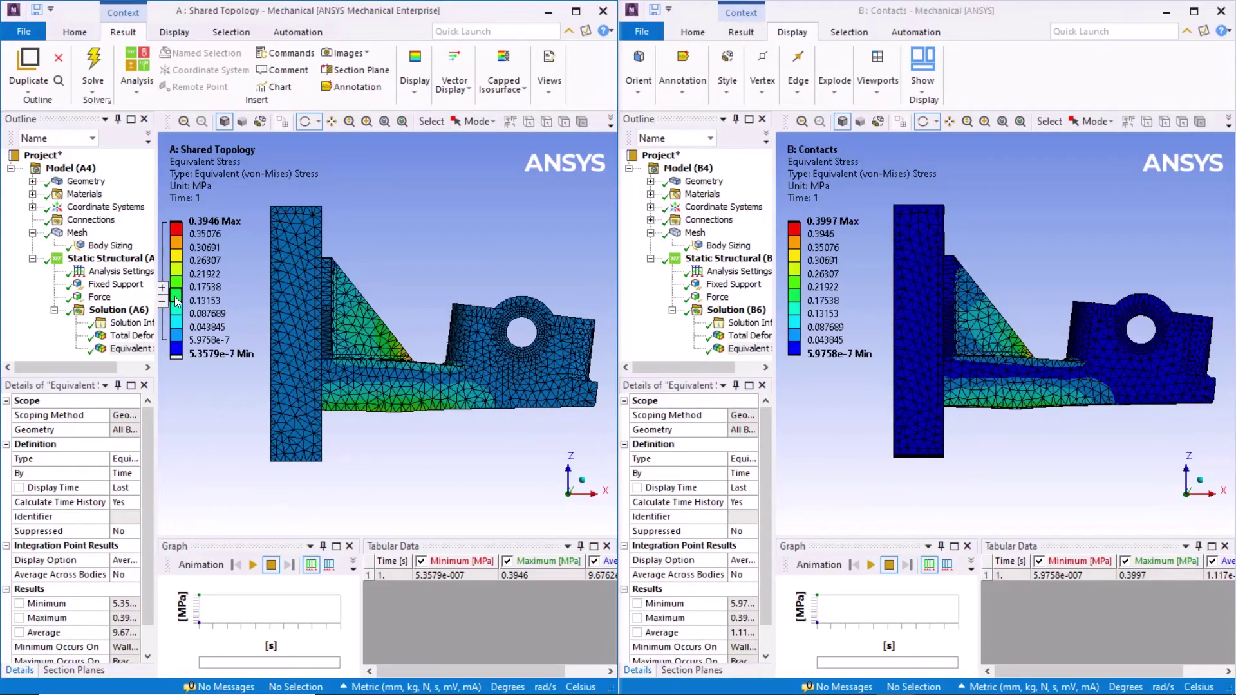
right_click(176, 301)
mouse_move(306, 546)
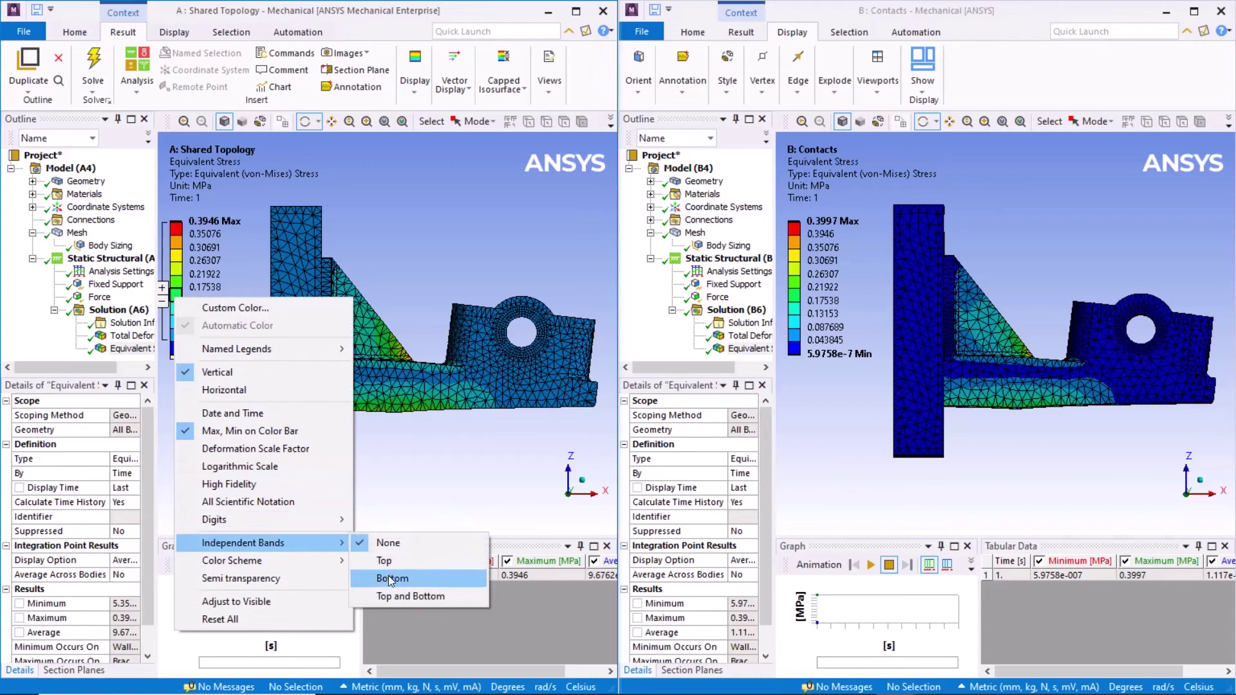
click(439, 500)
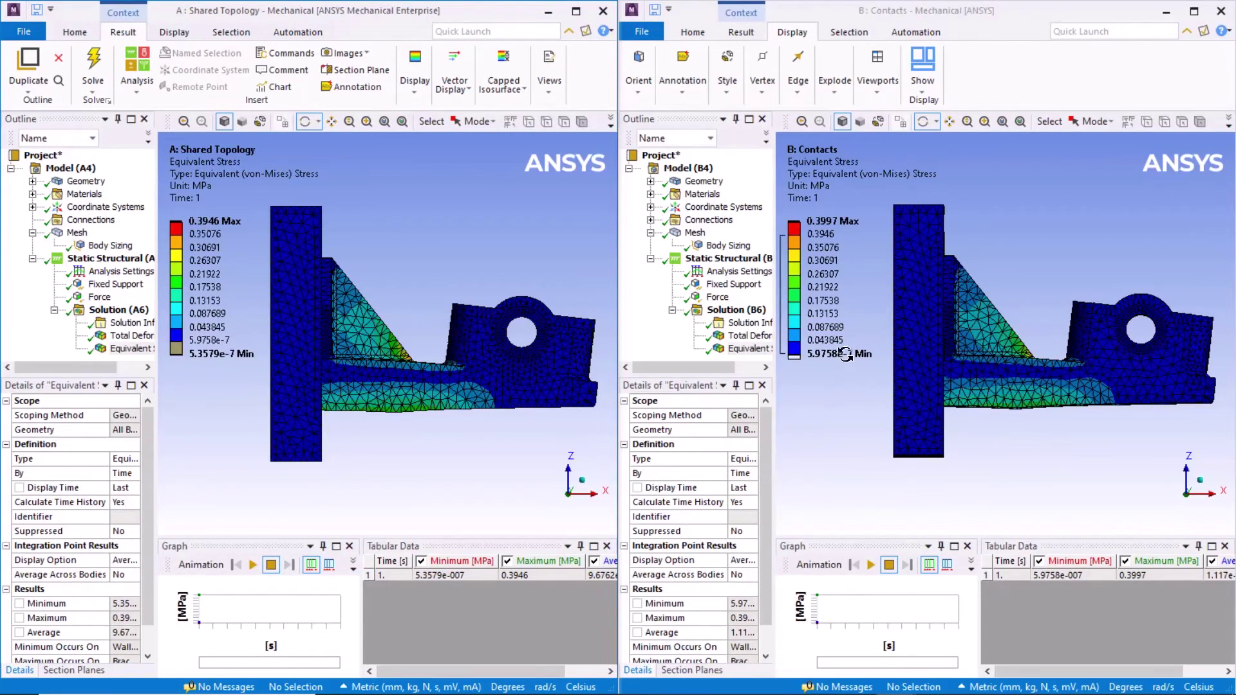
Set the Independent Bands option of the contacts model's stress legend to Top.
right_click(795, 270)
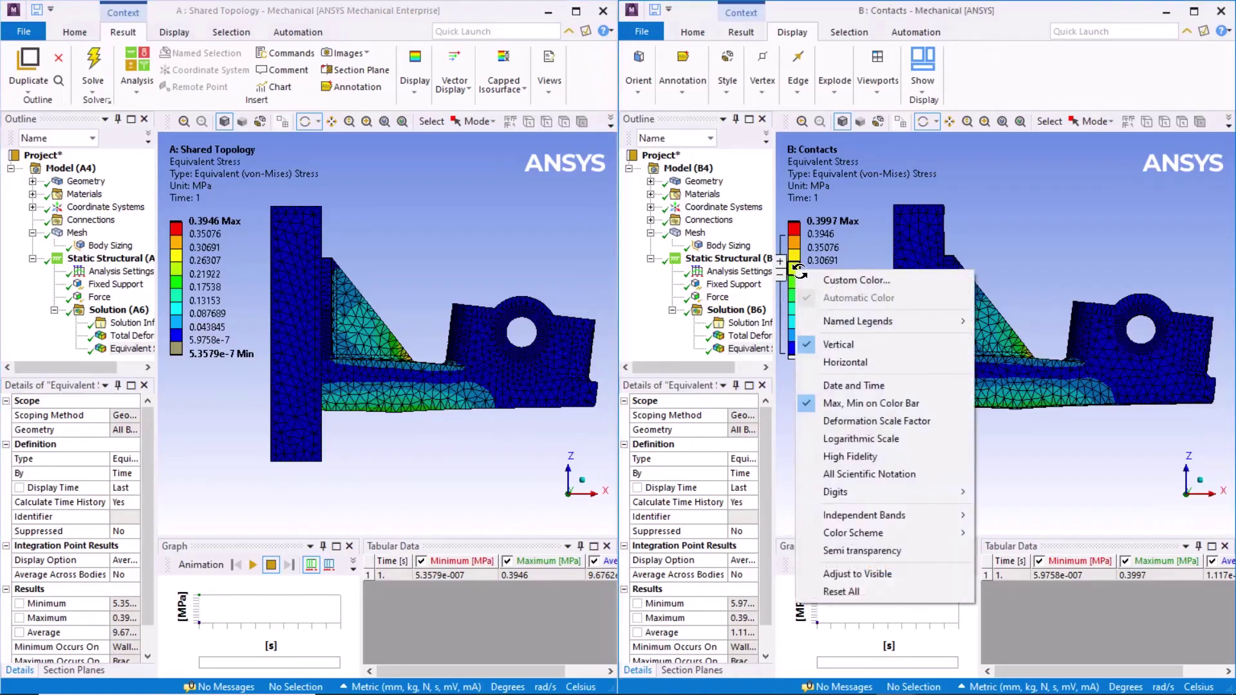
mouse_move(927, 514)
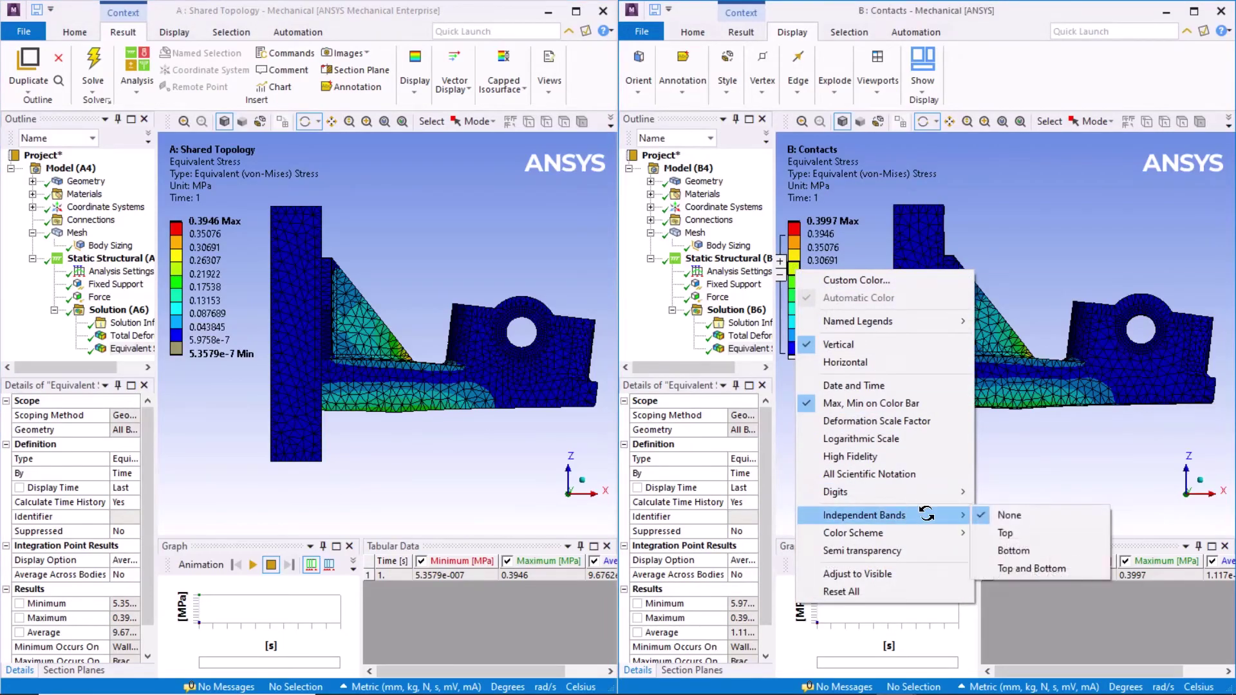
click(1007, 533)
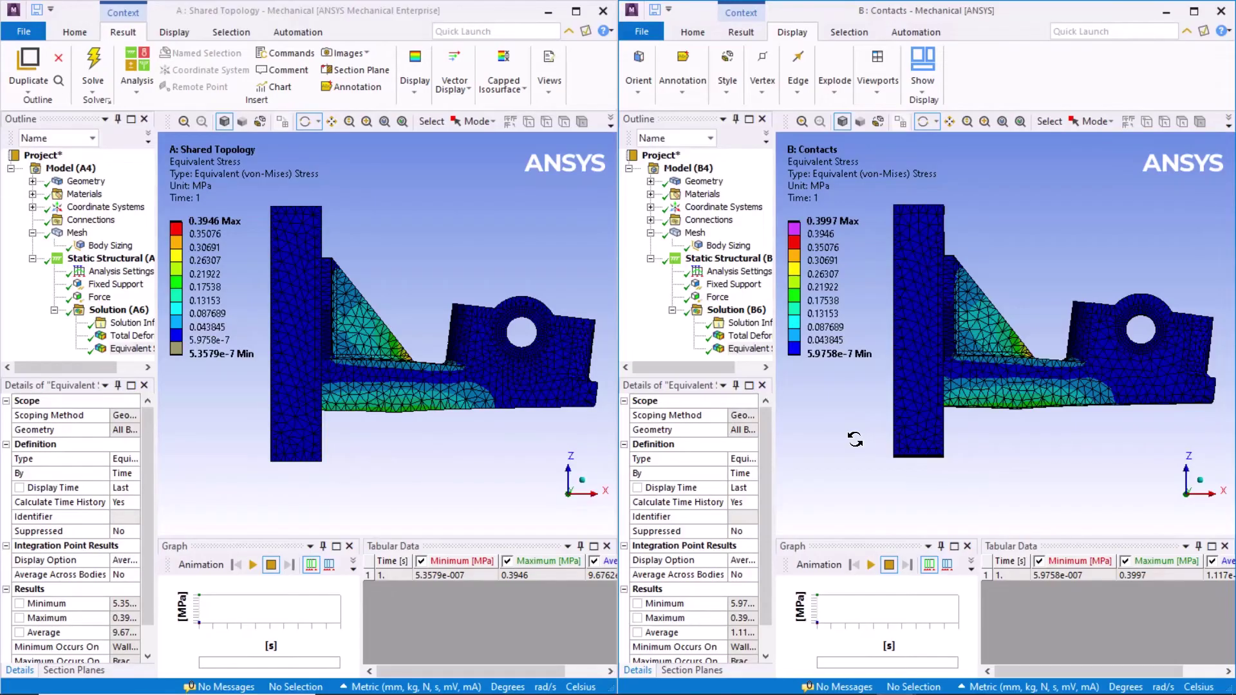
Activate result probing in both models, with close-up views of the lower corner where the bracket meets the wall plate.
drag(472, 425, 413, 449)
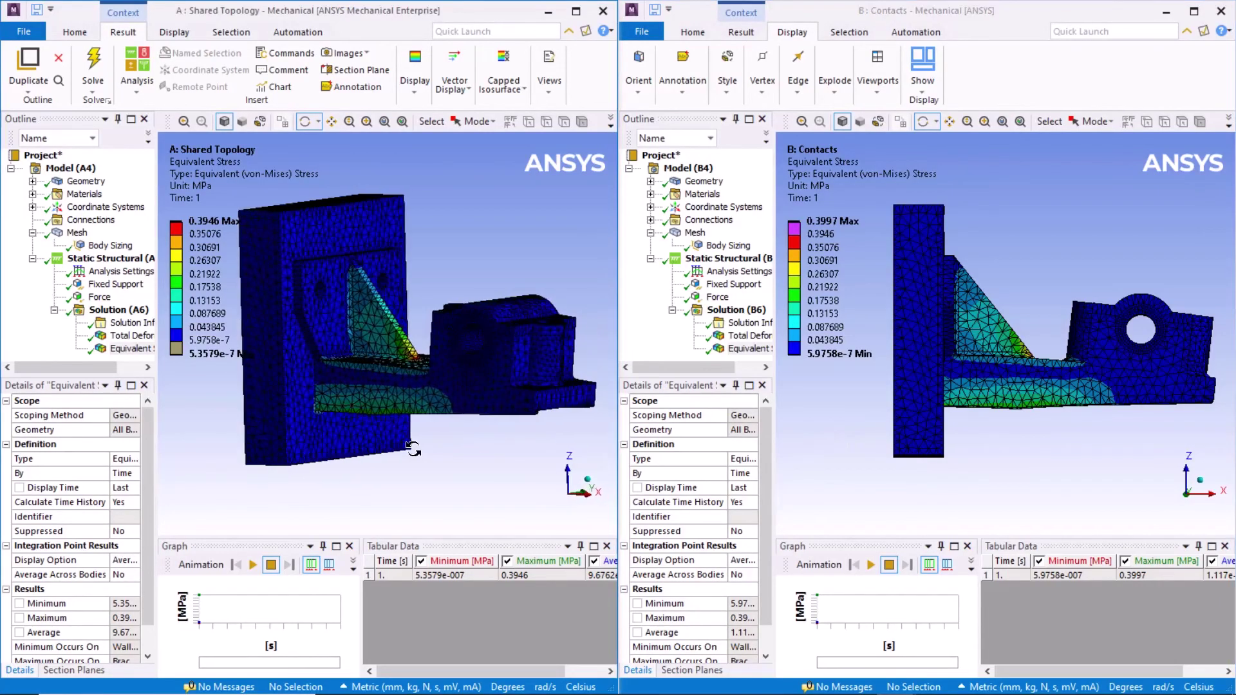
right_drag(290, 367, 371, 447)
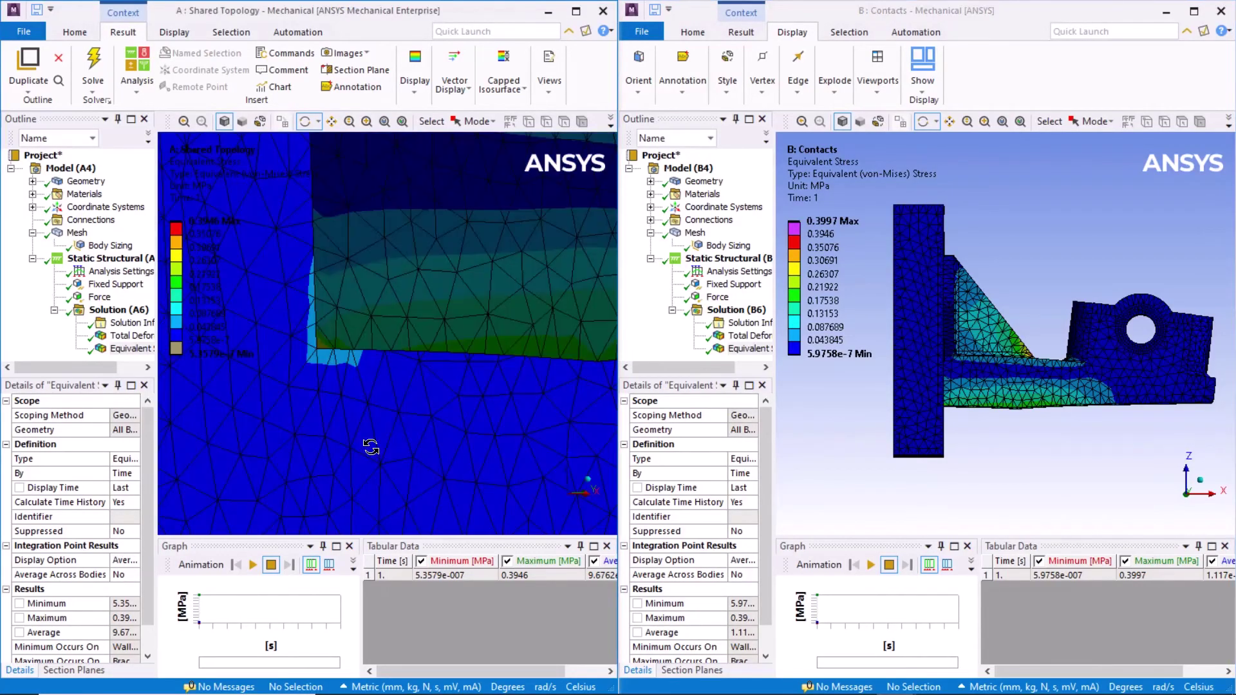
drag(988, 392, 932, 394)
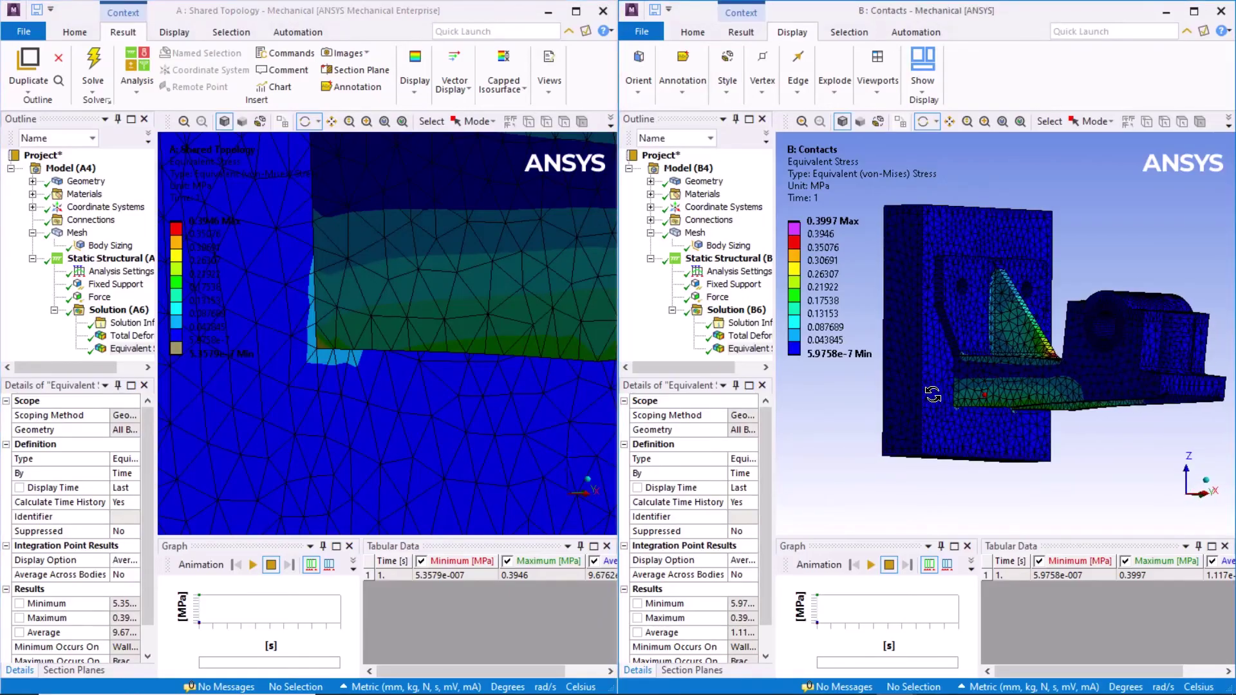
right_drag(929, 355, 1012, 453)
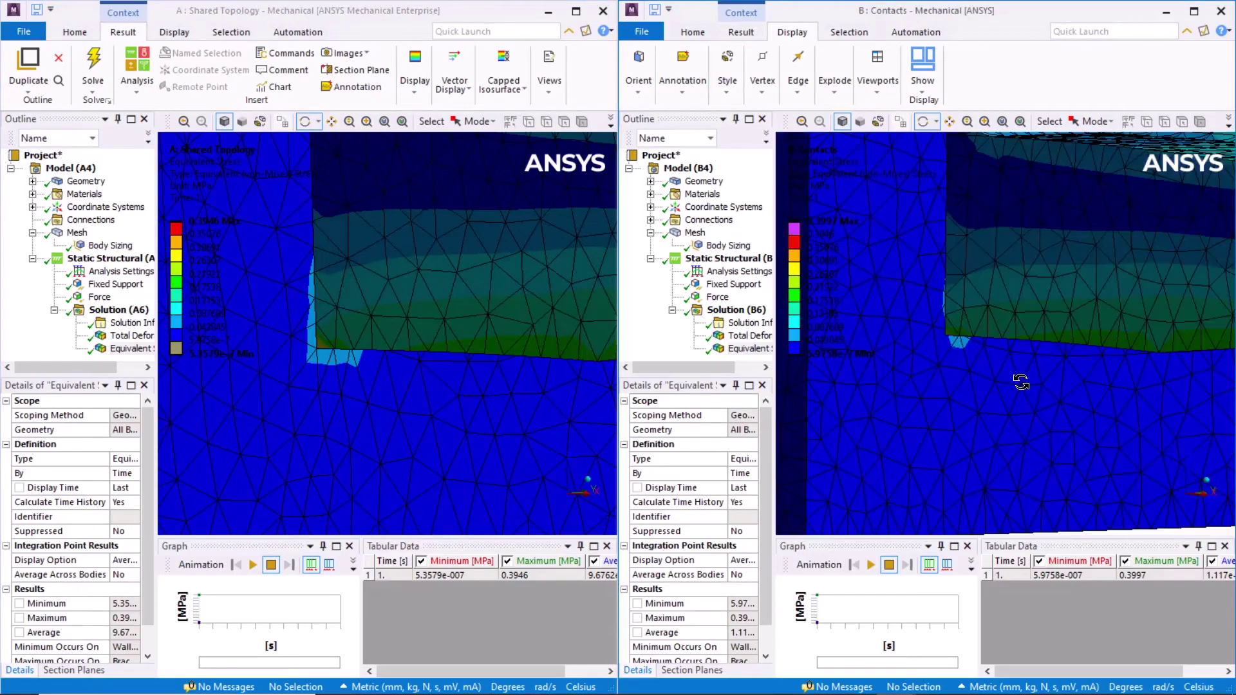
drag(1024, 361, 1049, 413)
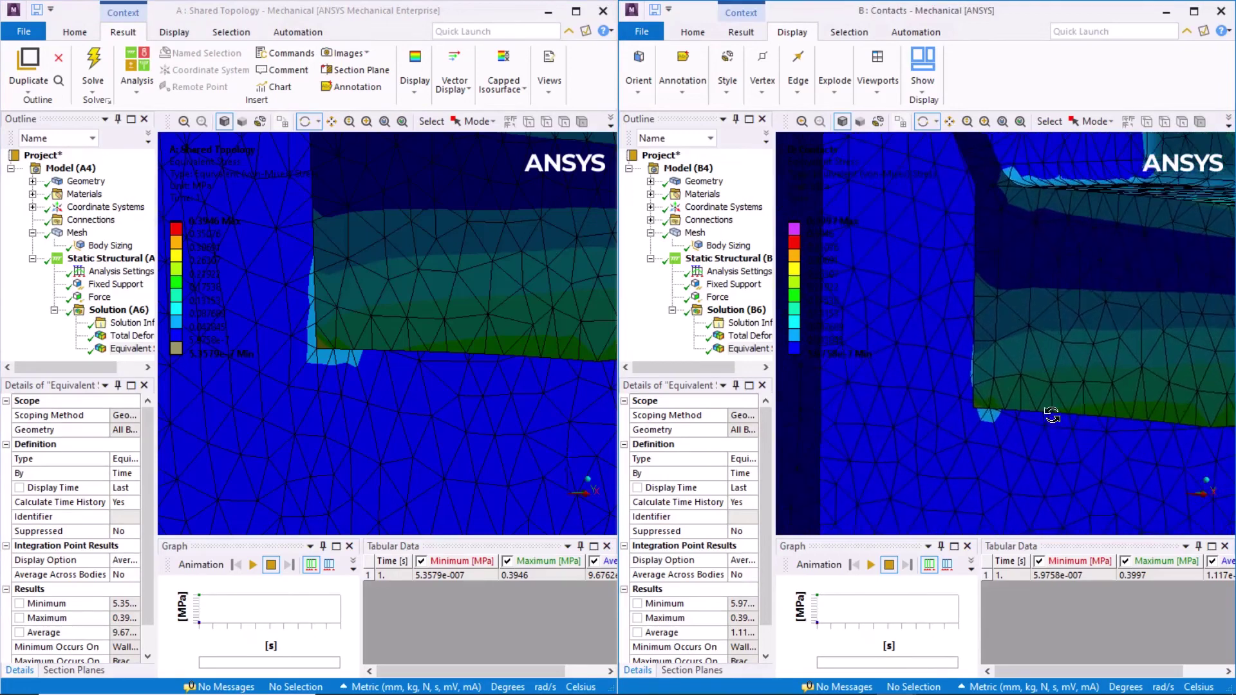
click(415, 81)
click(669, 129)
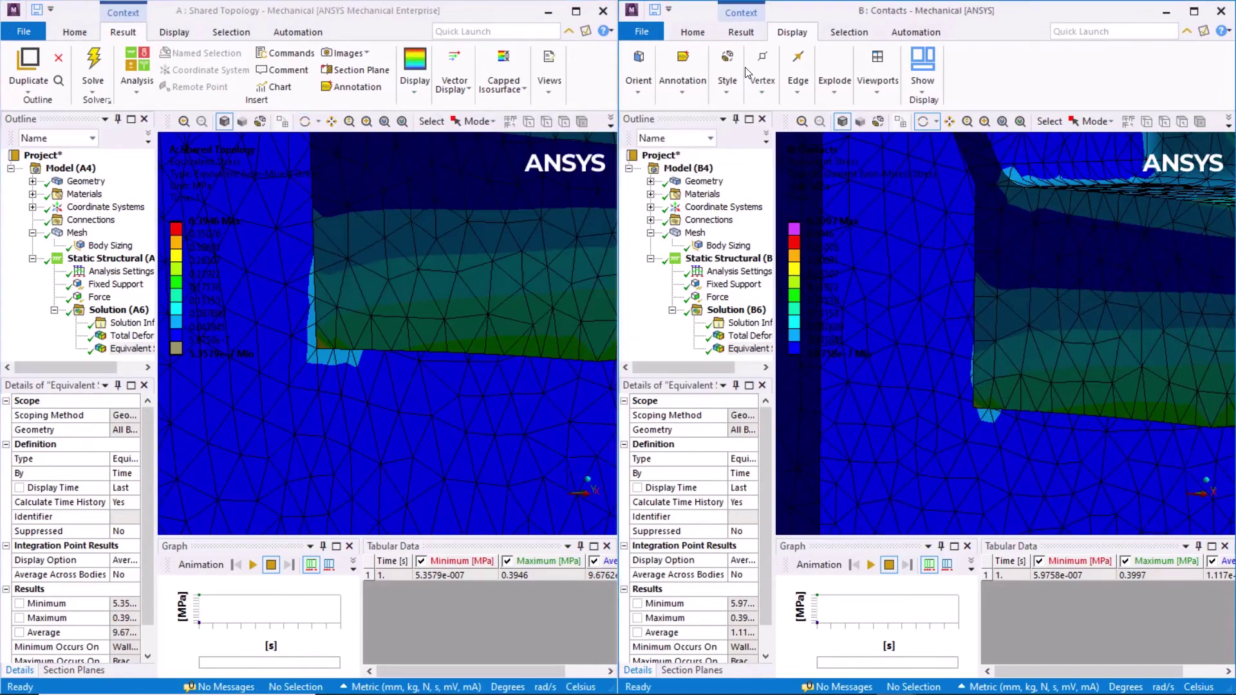
click(740, 32)
click(1032, 80)
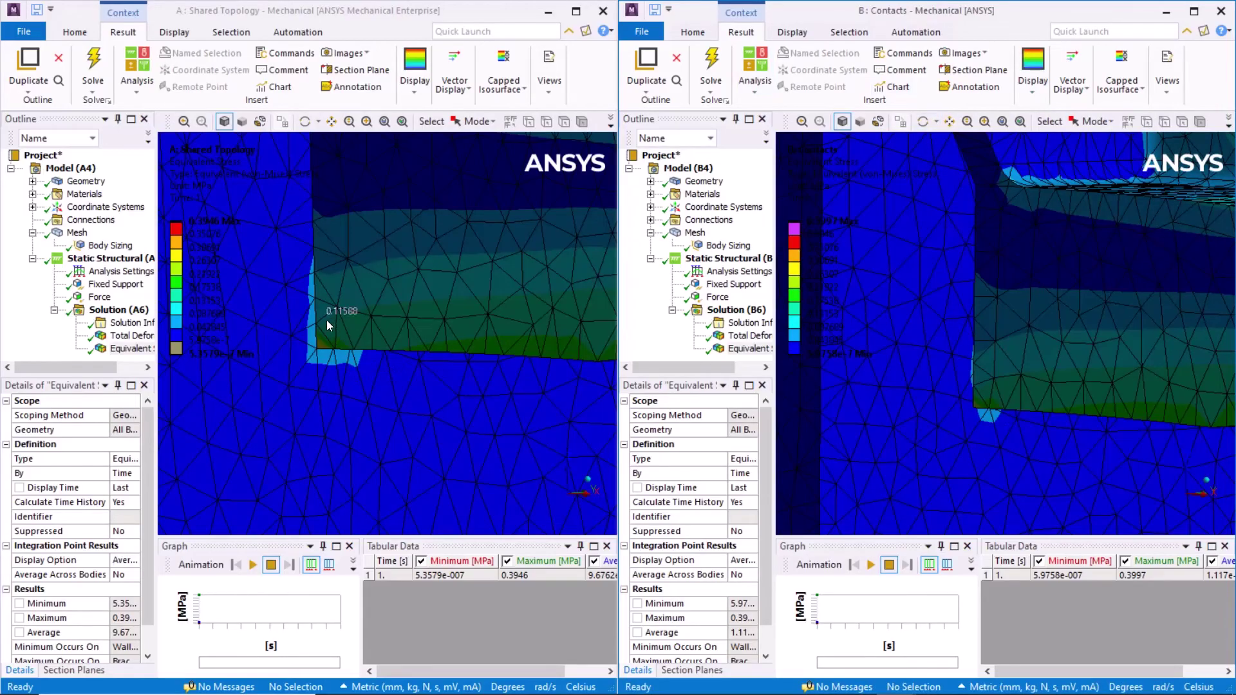
Probe the equivalent stress on the bracket edge just above its lower corner at the wall plate in both models.
scroll(327, 322, down, 1)
scroll(322, 329, up, 3)
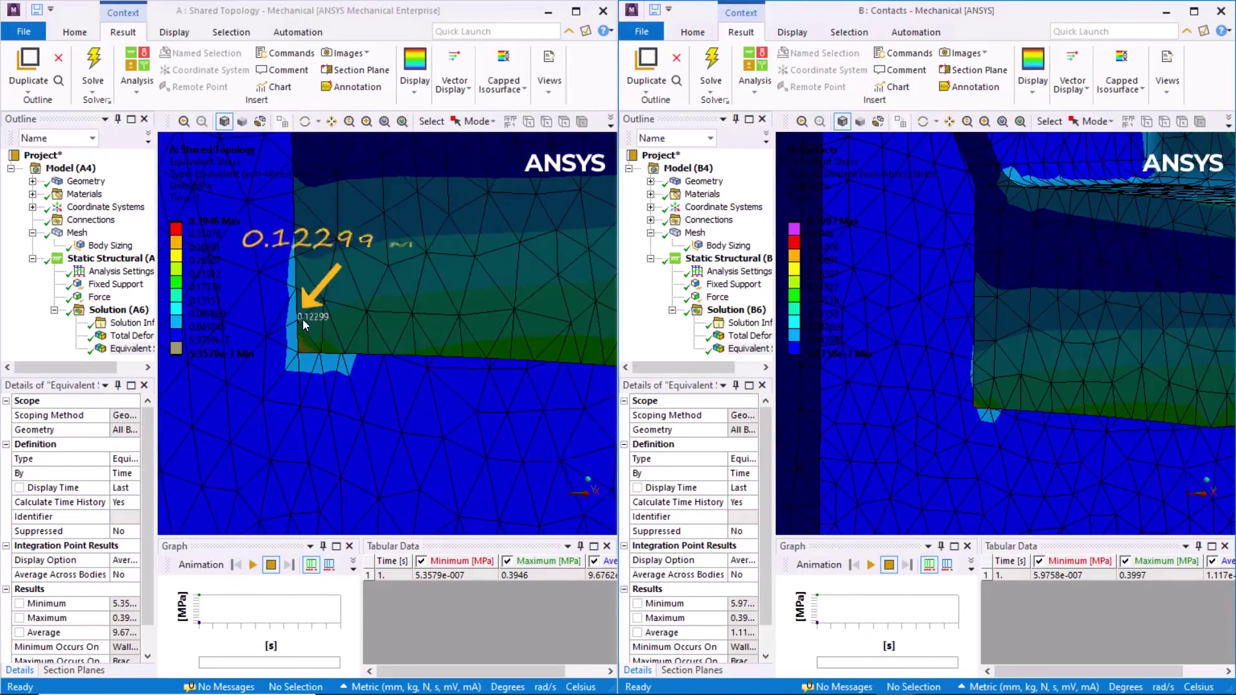
scroll(990, 400, up, 3)
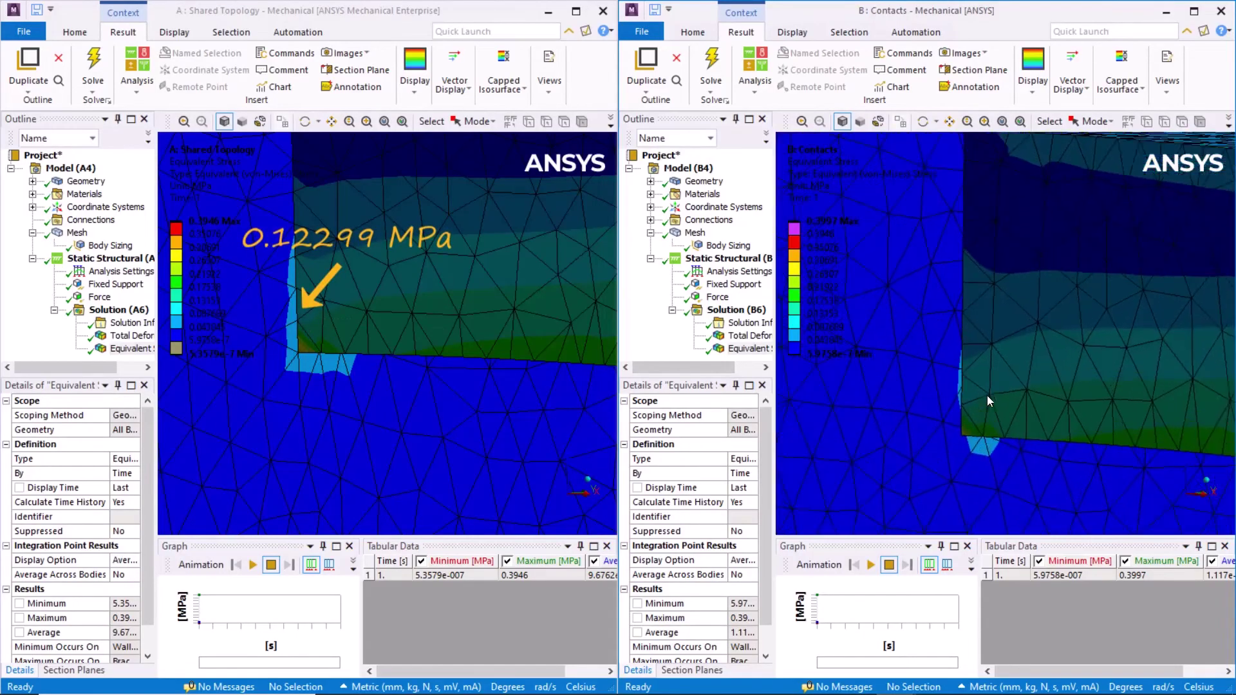
scroll(987, 395, up, 1)
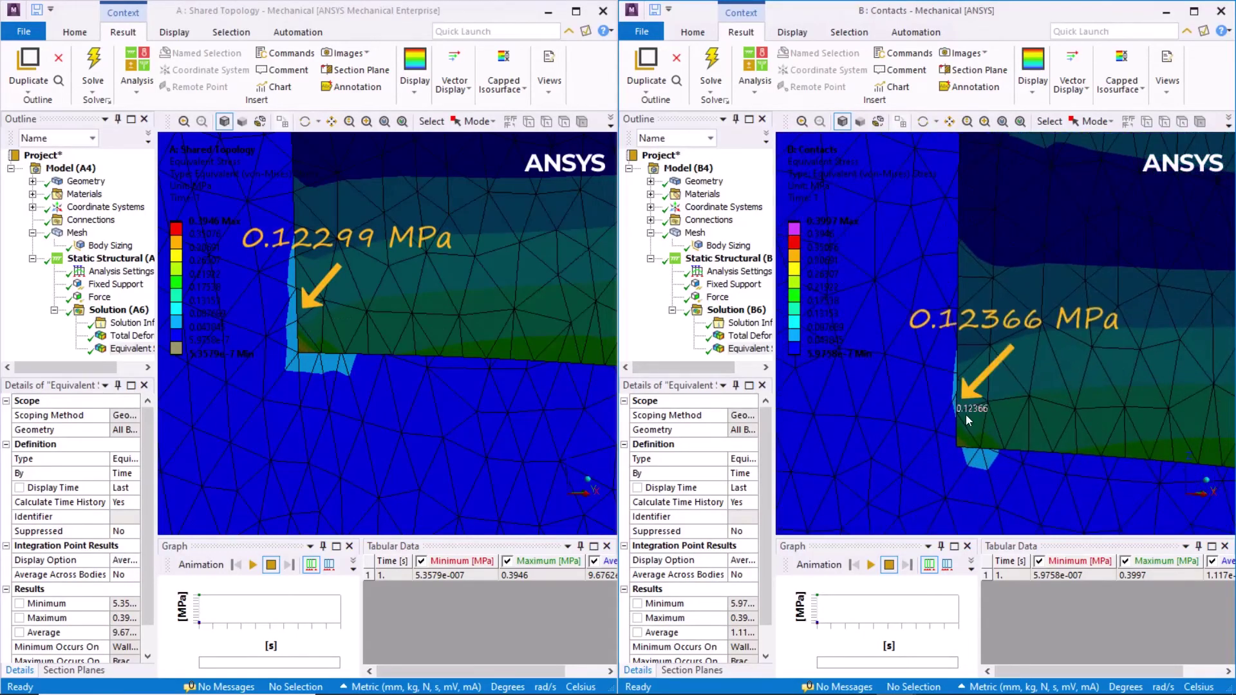